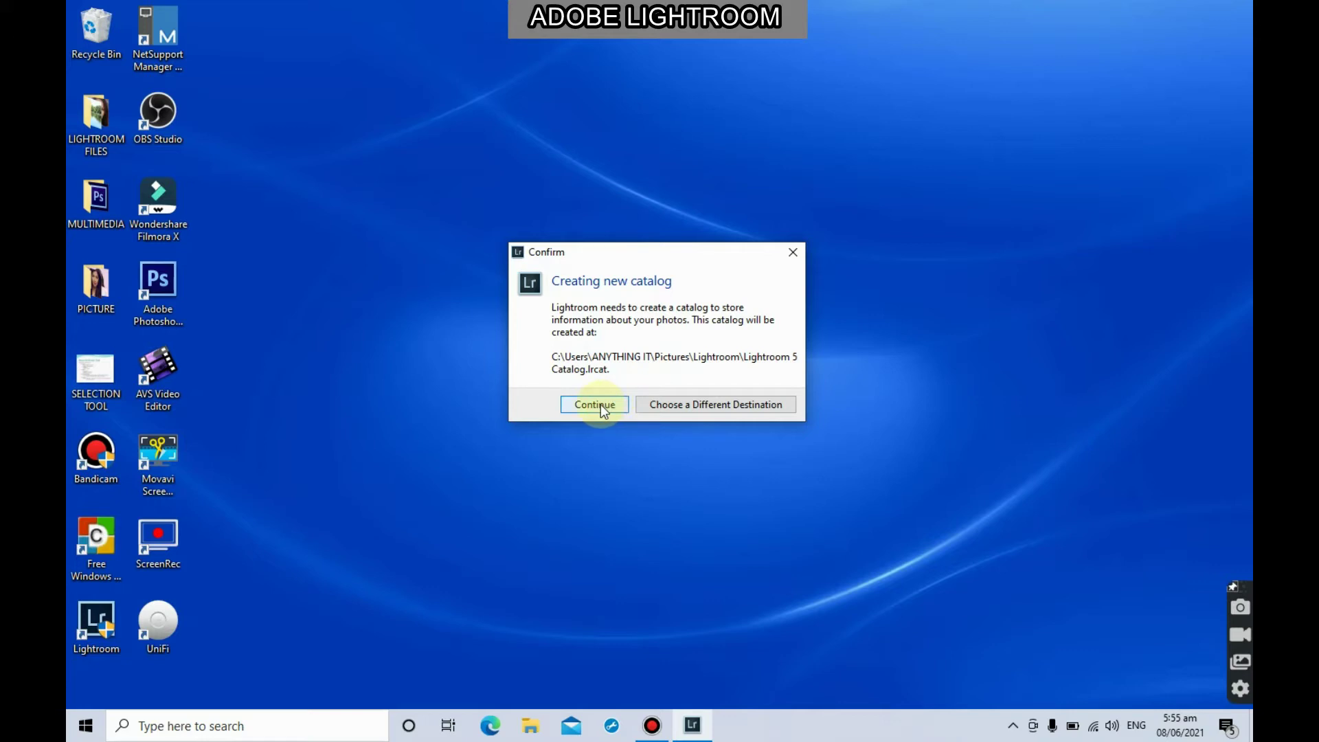
Step: Create the new catalog at the default location, postpone the software update and dismiss the Lightroom mobile introduction
click(595, 404)
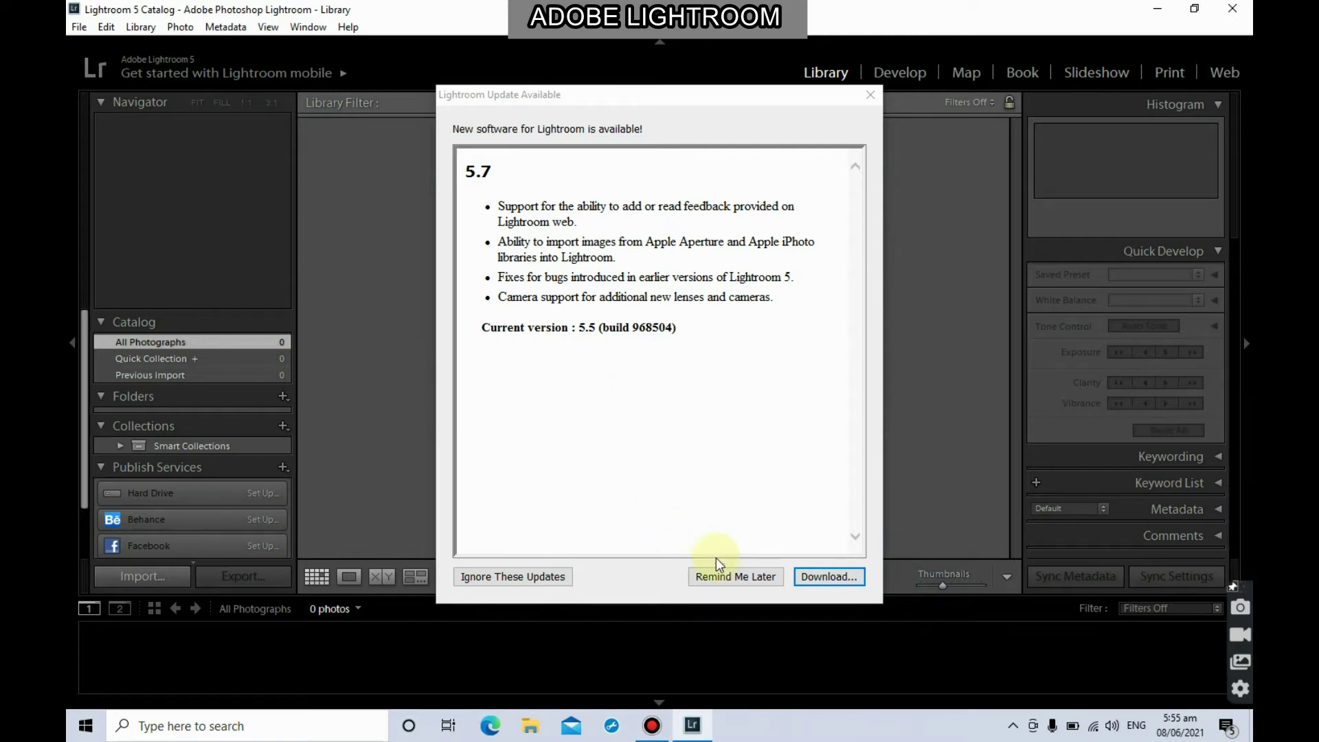
click(723, 576)
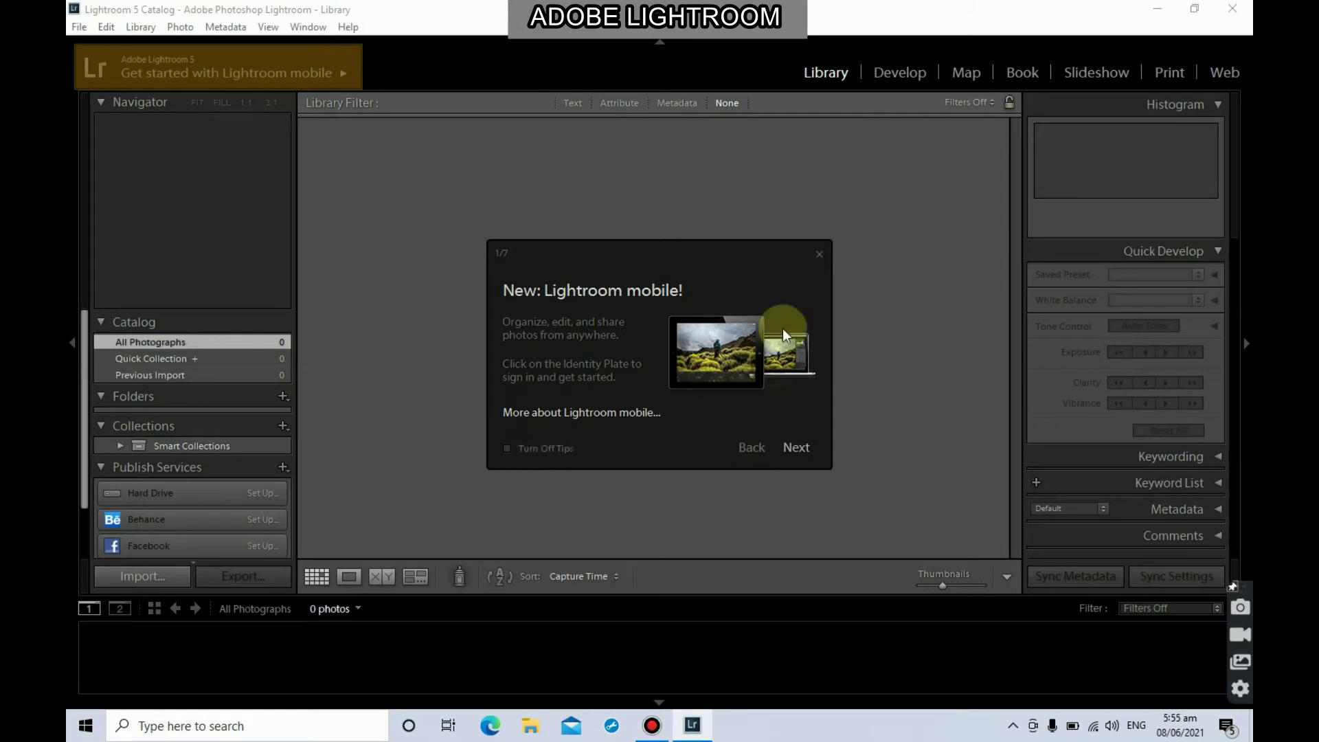
click(819, 252)
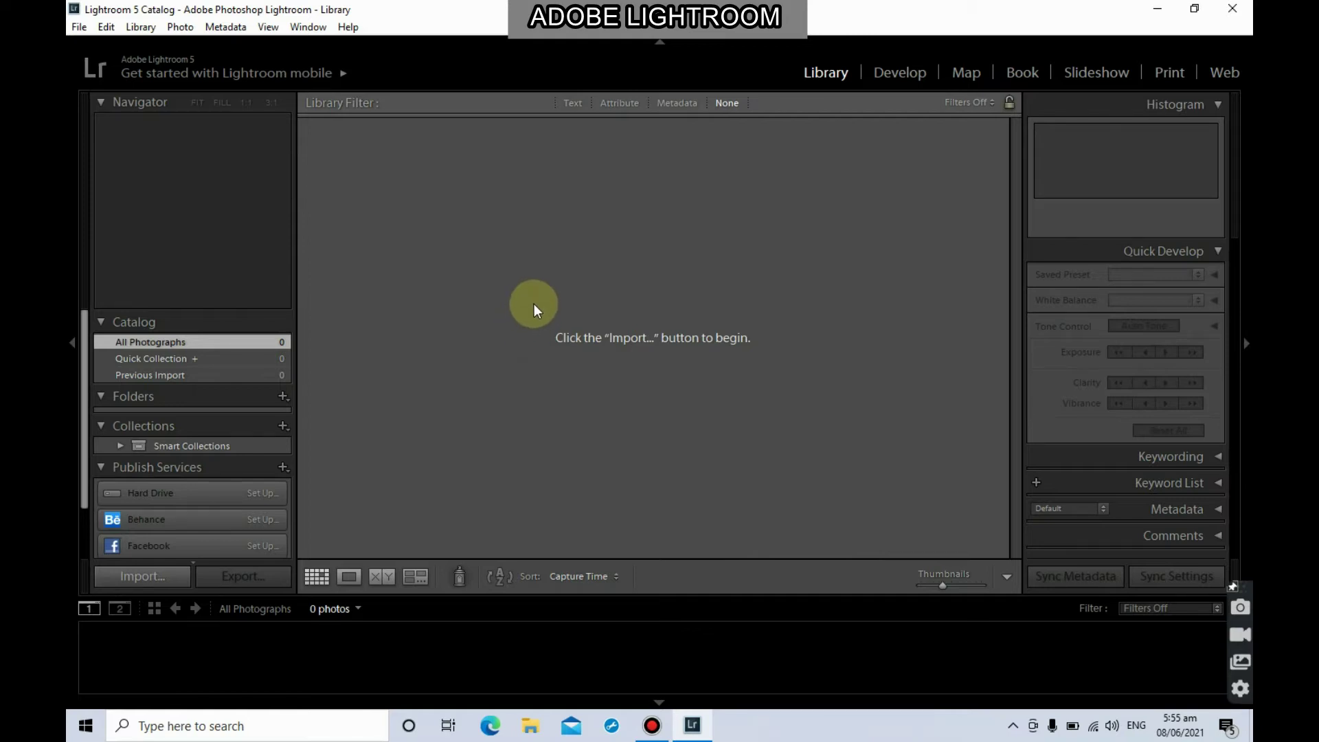
Step: Import all photos from the Desktop's LIGHTROOM FILES folder, adding them to the catalog without moving them
click(81, 29)
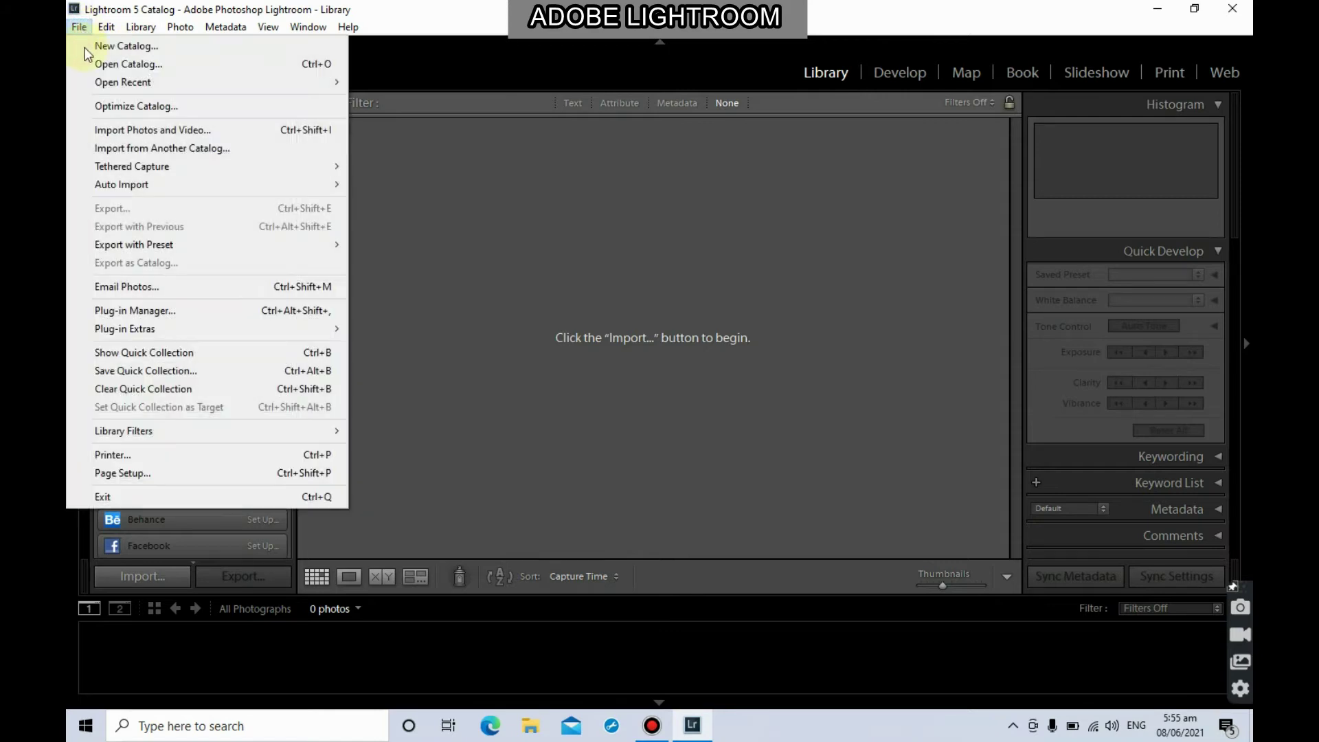
click(159, 130)
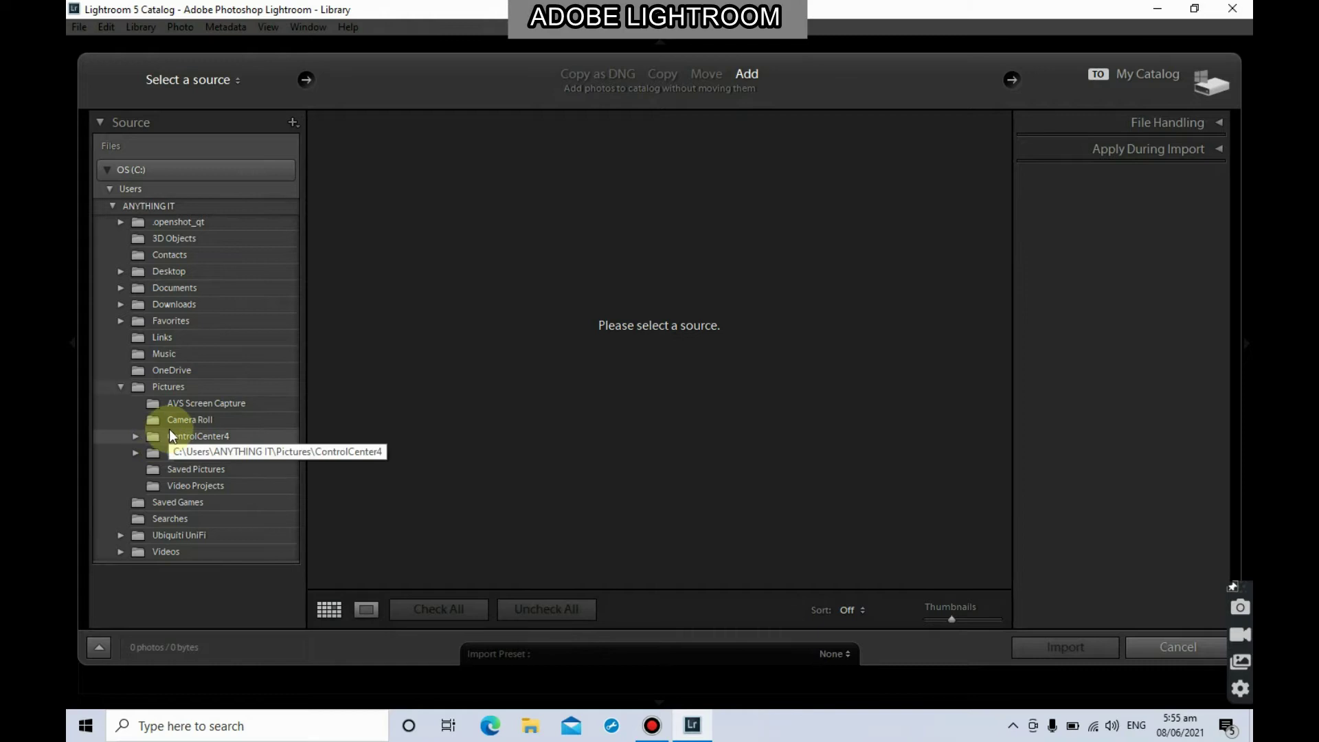
click(121, 271)
click(184, 287)
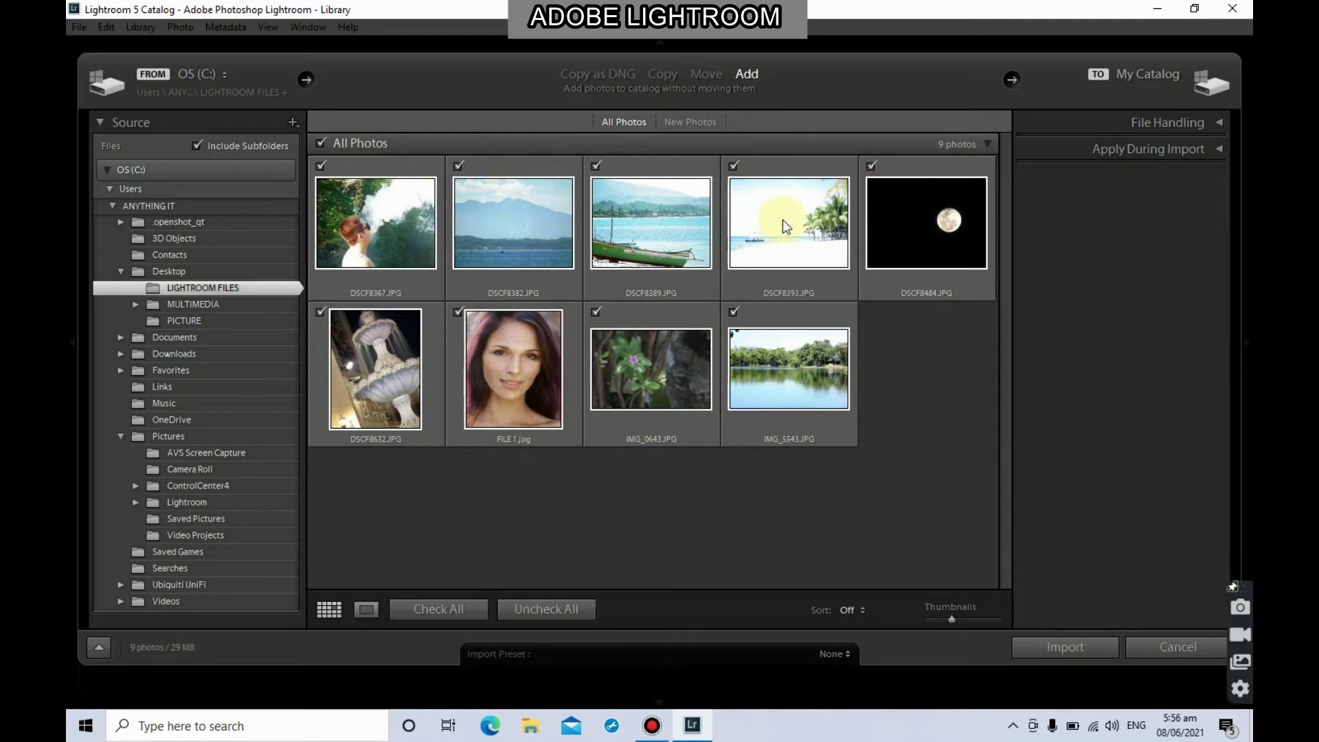
click(1070, 647)
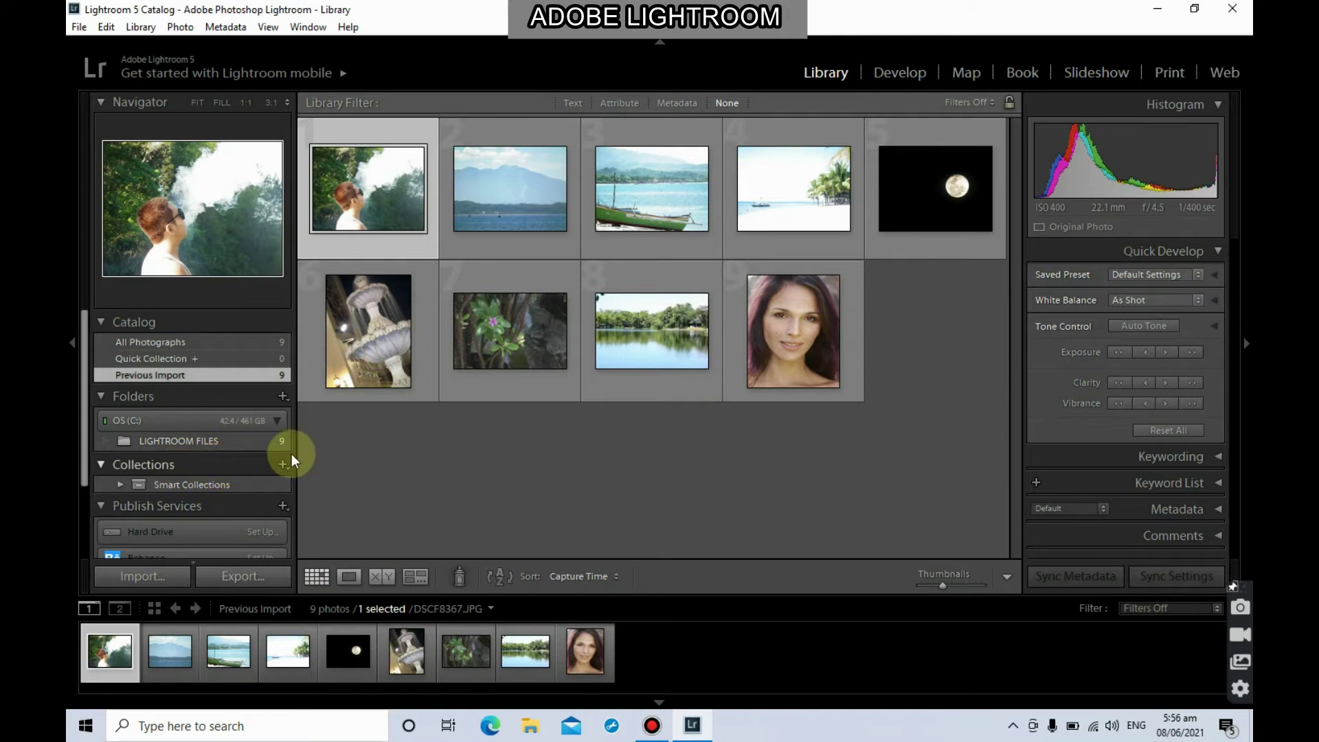
Step: Look through the imported photos one by one, from the second photo to the woman's portrait
scroll(264, 485, down, 3)
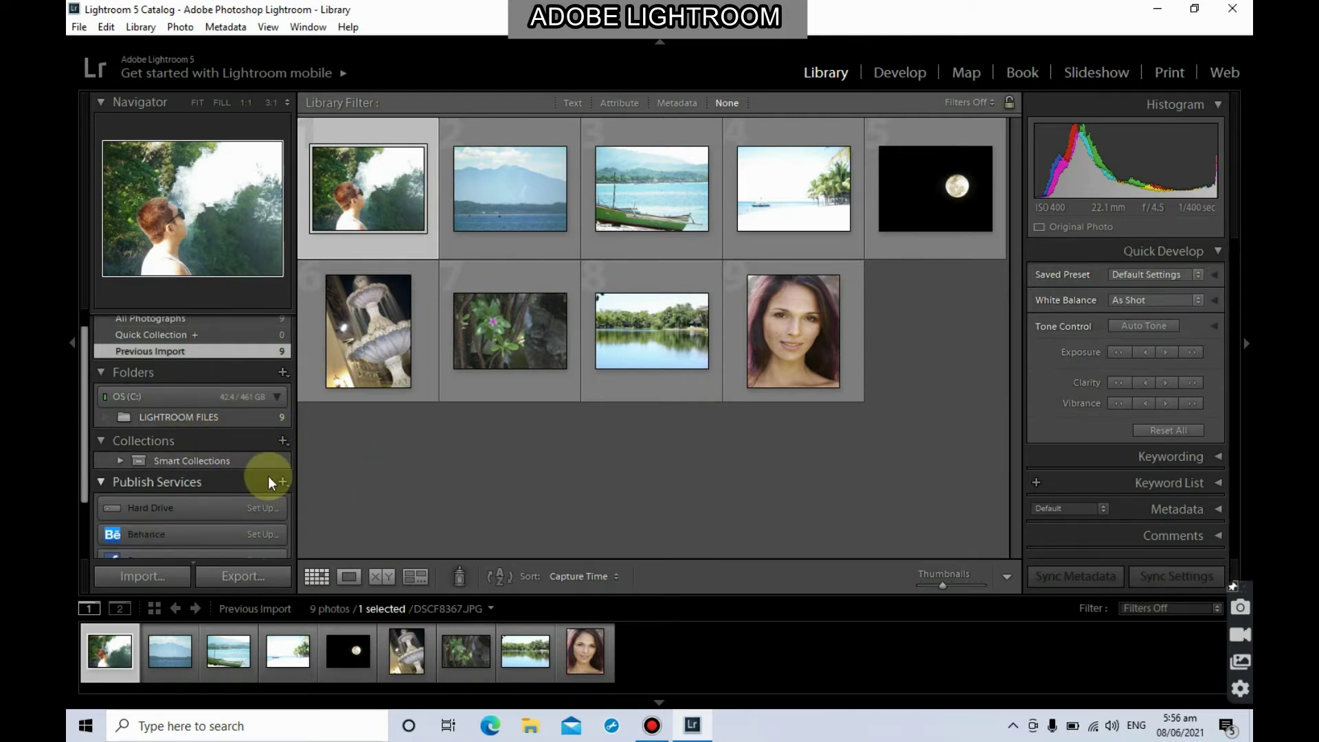
scroll(267, 483, up, 3)
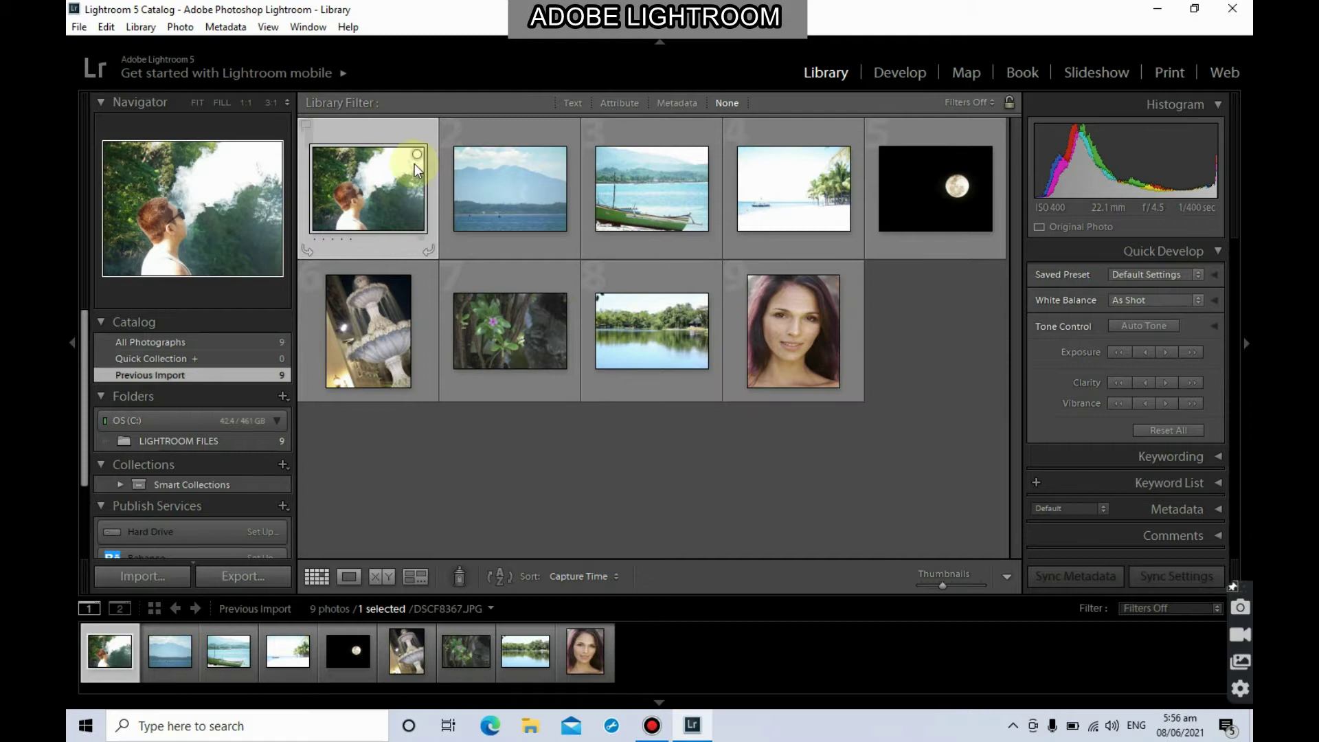
click(166, 650)
click(224, 657)
click(288, 654)
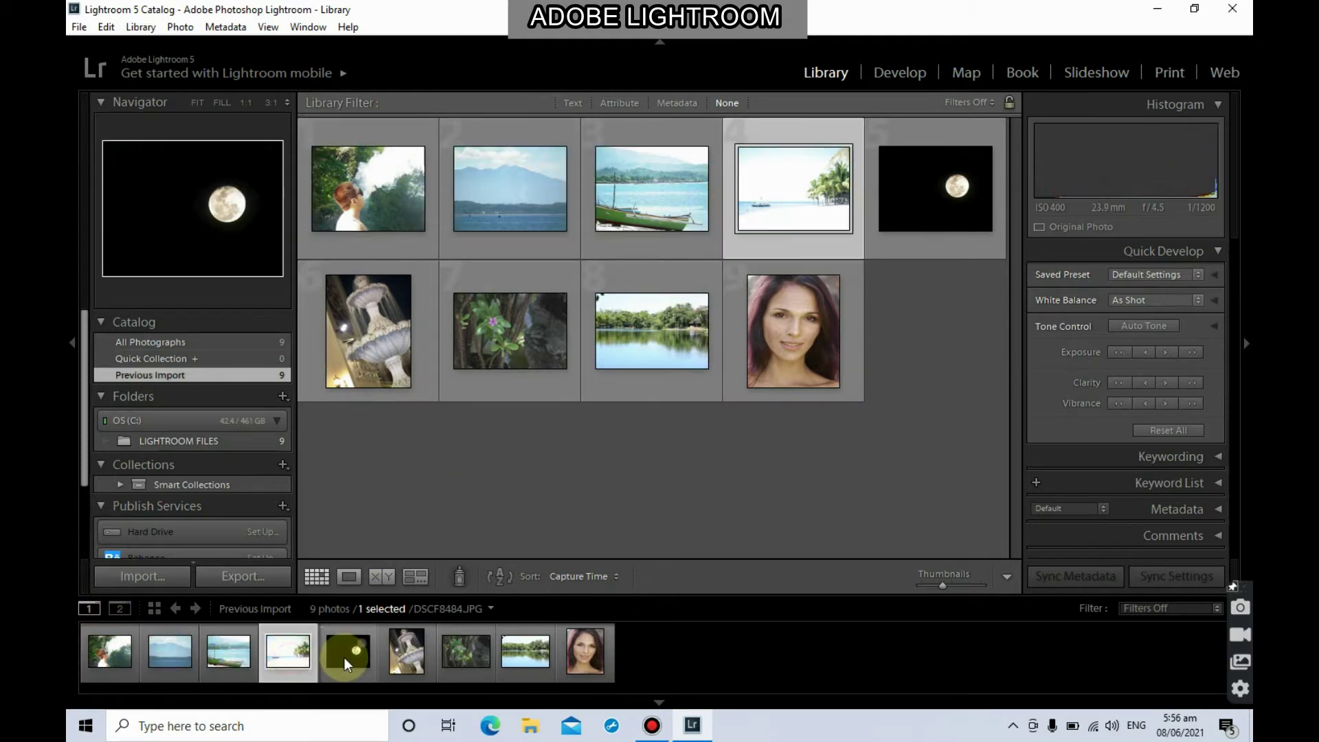
click(348, 655)
click(412, 661)
click(466, 659)
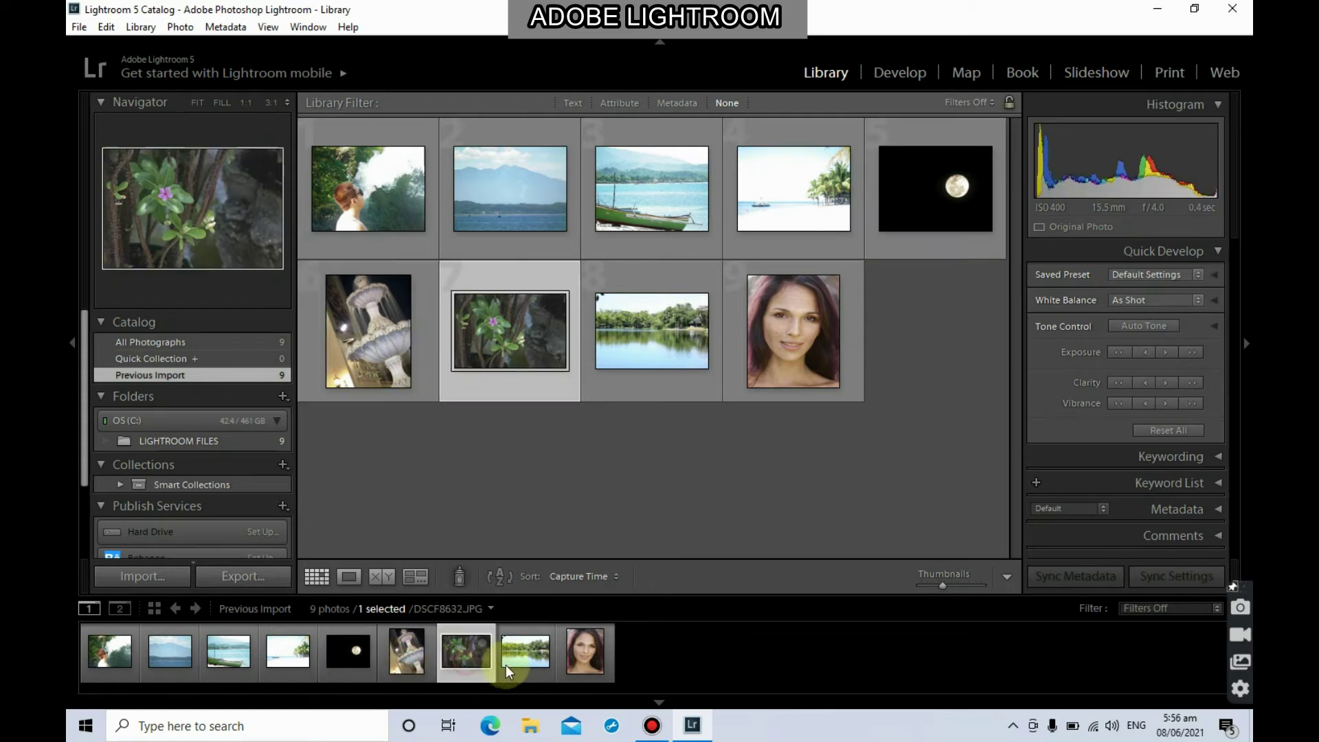
click(525, 657)
click(589, 661)
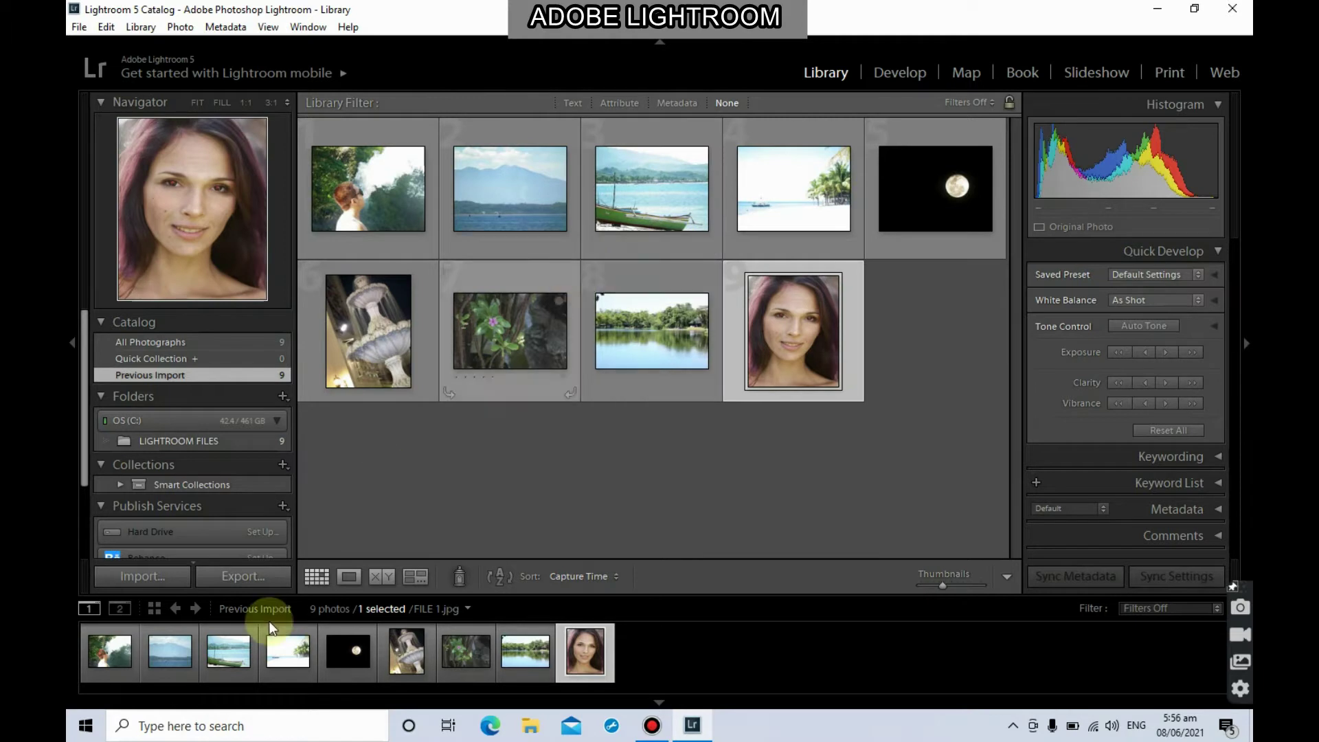
Step: Open the first photo, DSCF8367.JPG, in the Develop module and dismiss the introductory tips
click(110, 649)
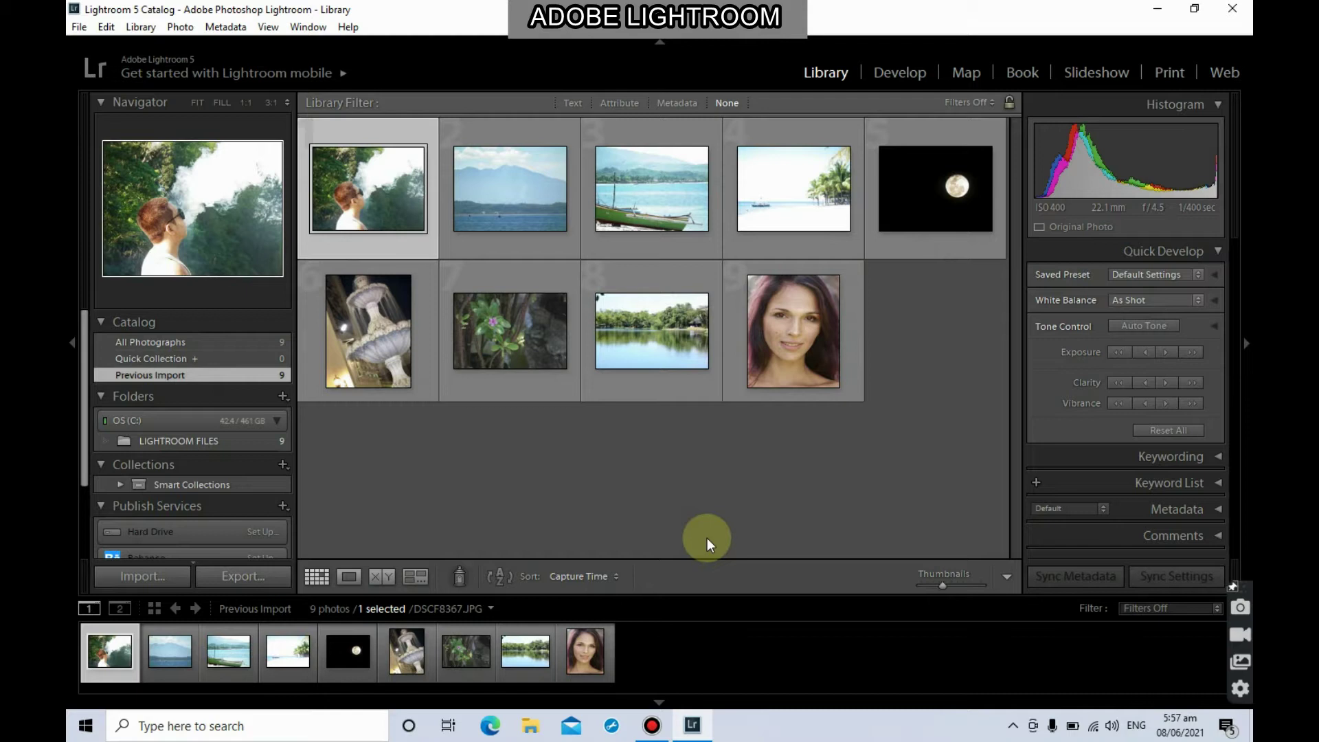
click(904, 74)
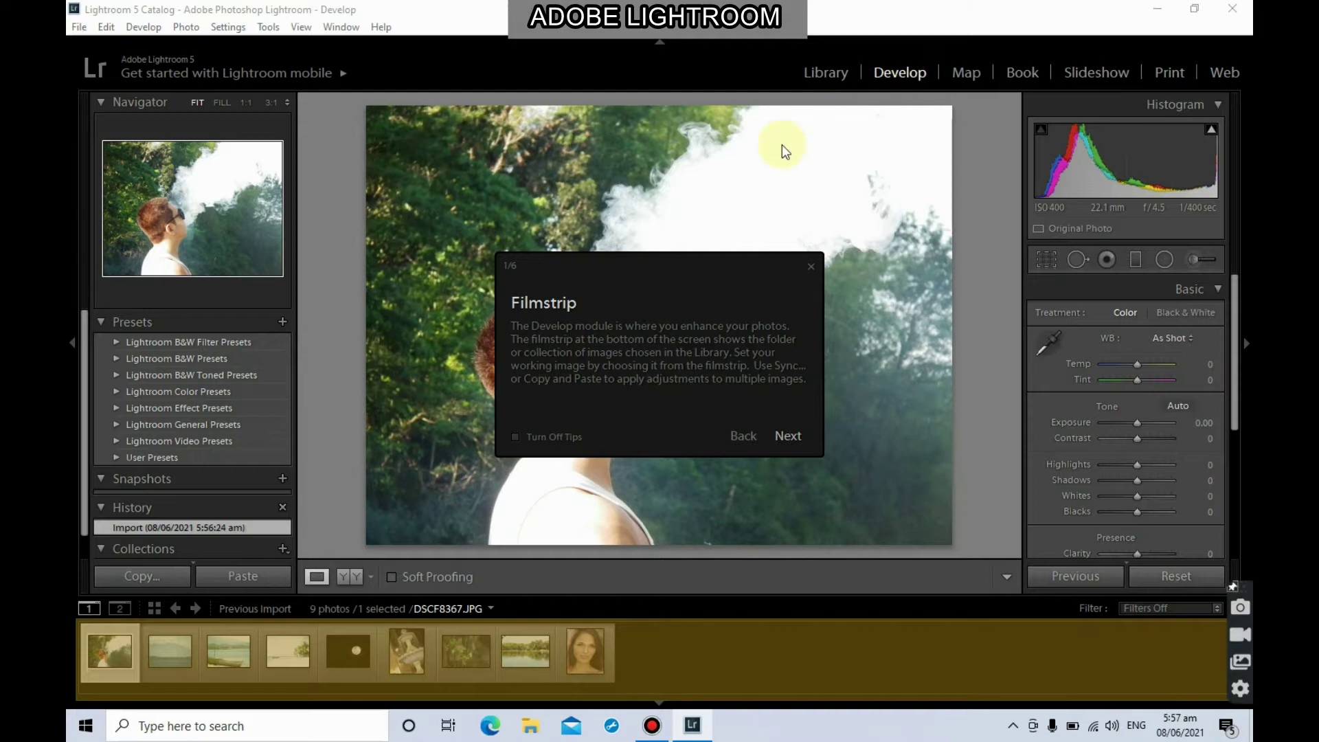
click(811, 266)
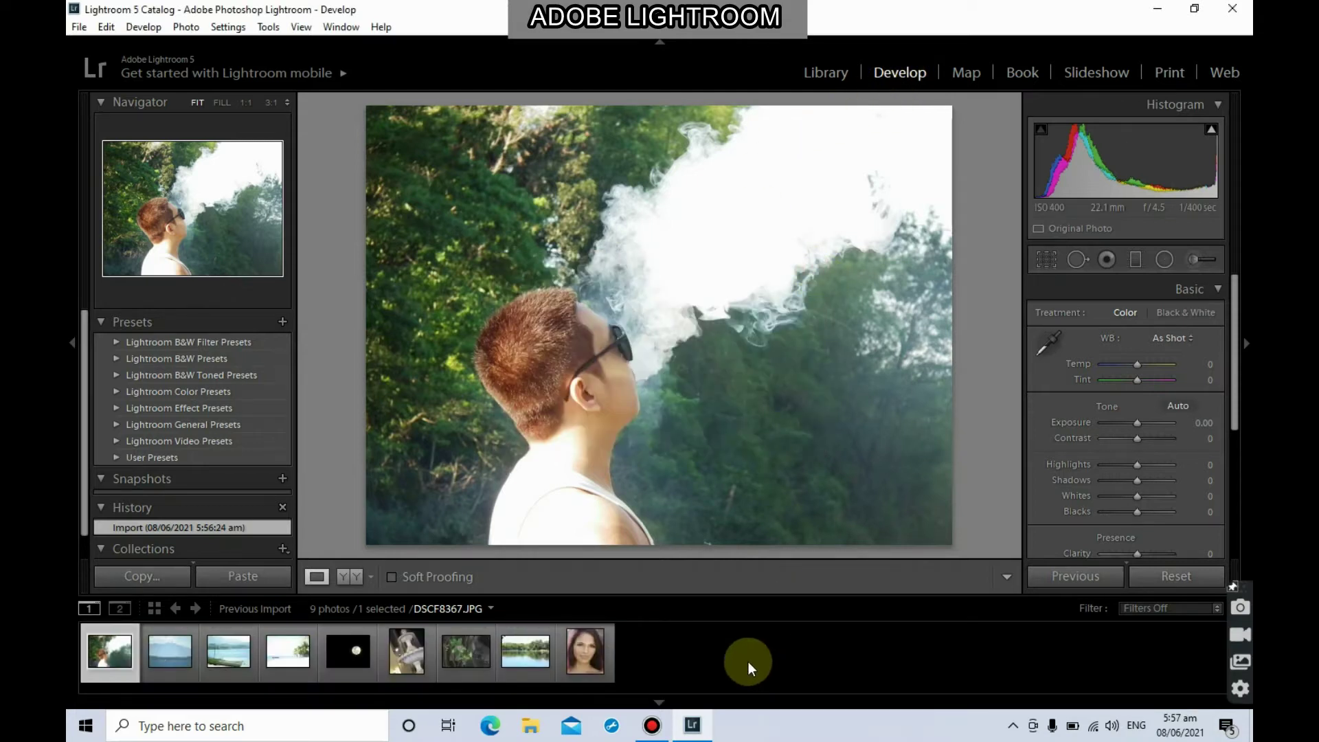
Step: Collapse the Snapshots section below the presets
scroll(212, 457, down, 1)
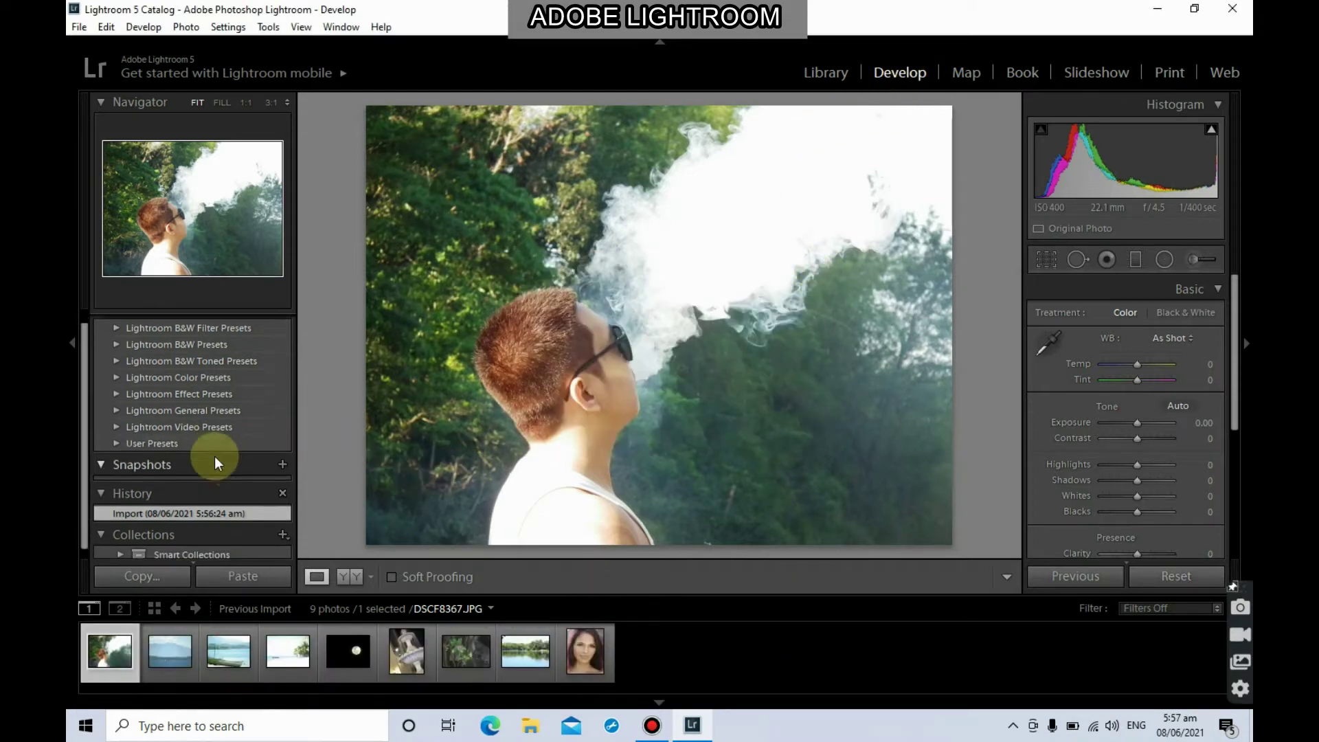
click(103, 473)
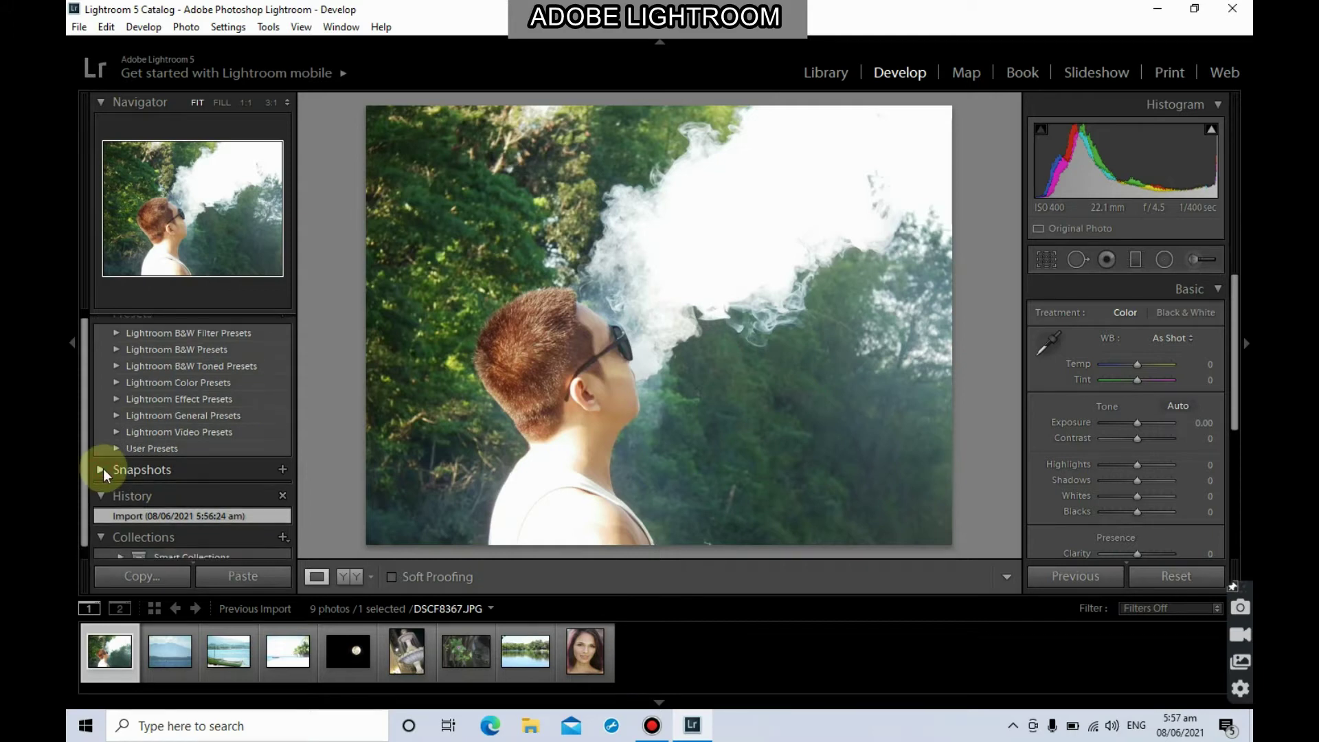
scroll(133, 509, down, 1)
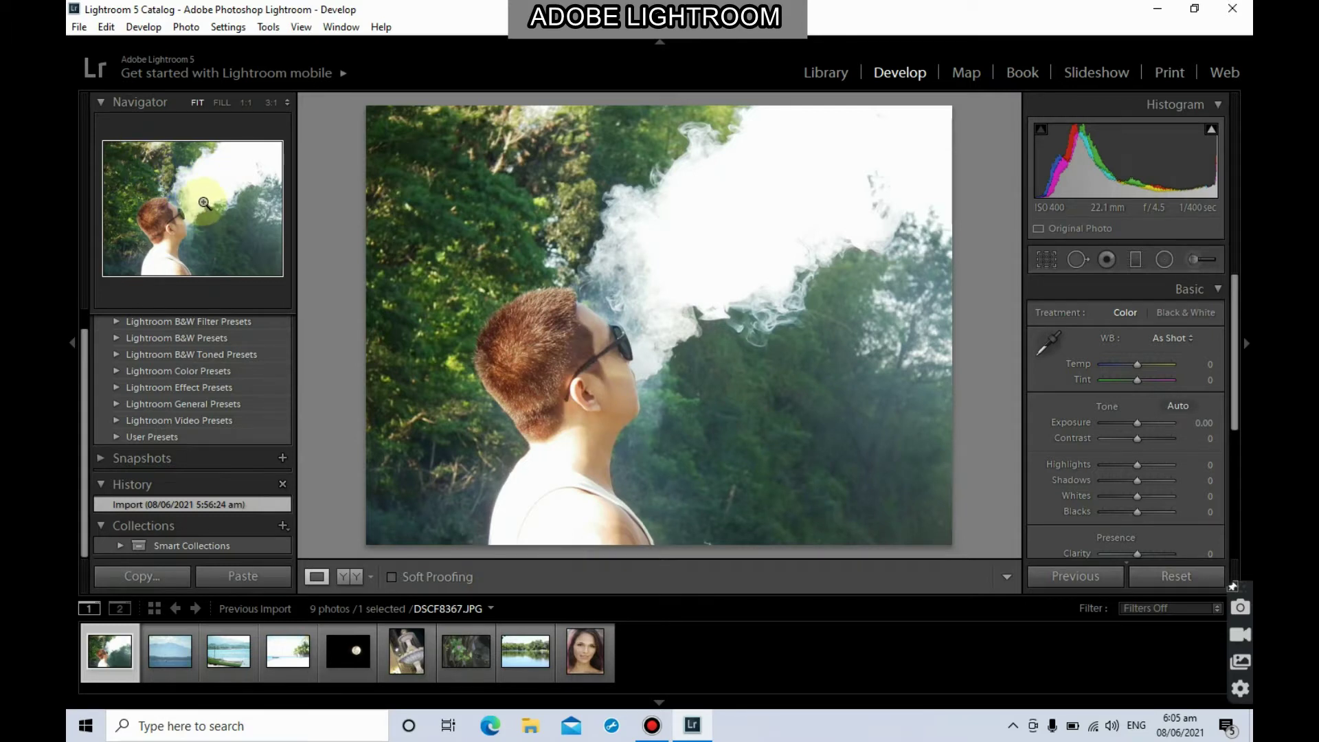
Step: Examine the photo close up above the man's head, compare the Fit and Fill zoom levels, and return to Fit
drag(185, 201, 161, 186)
click(197, 103)
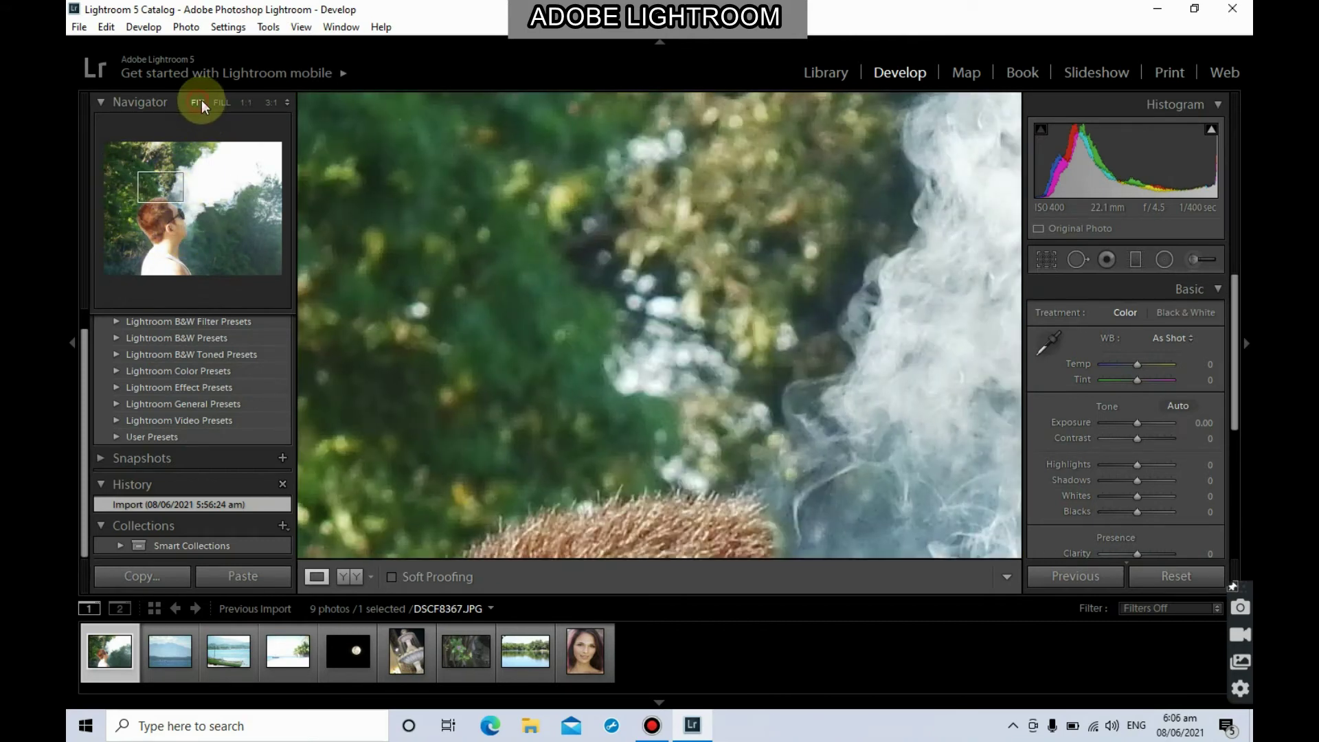
click(215, 104)
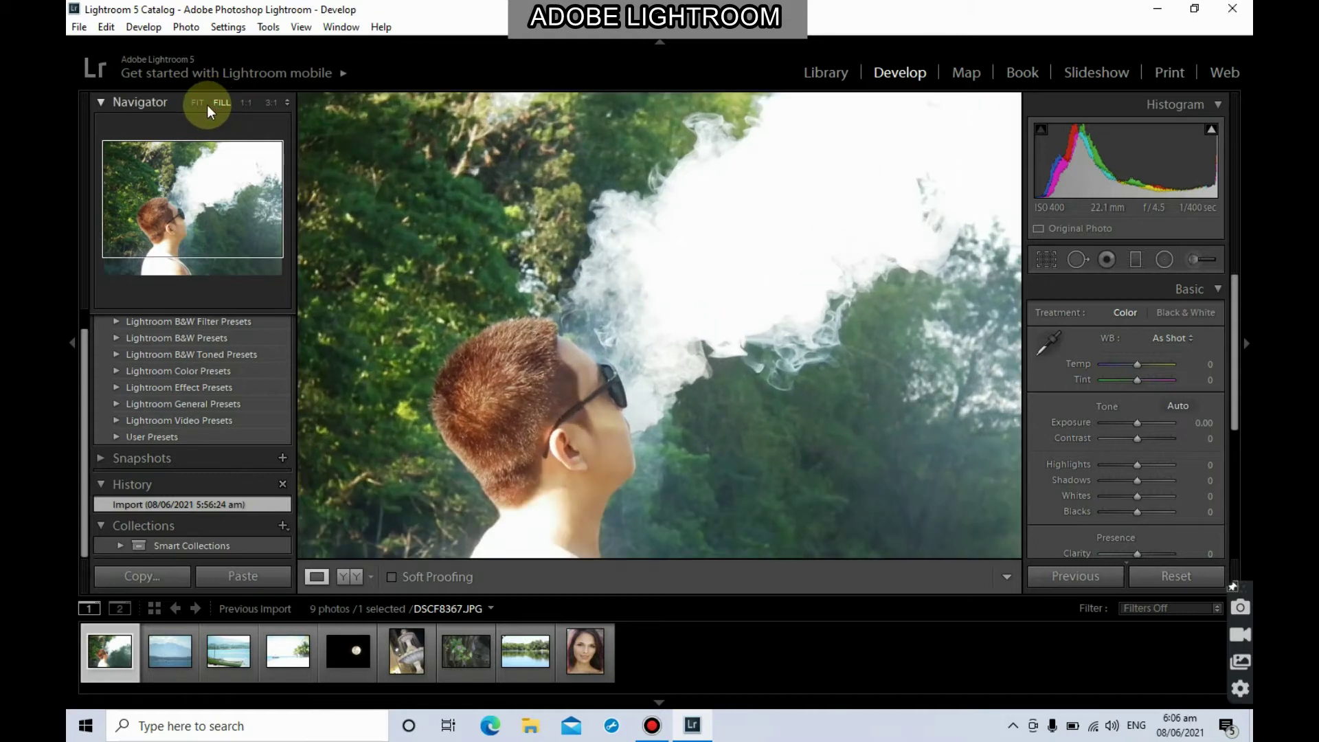
click(197, 103)
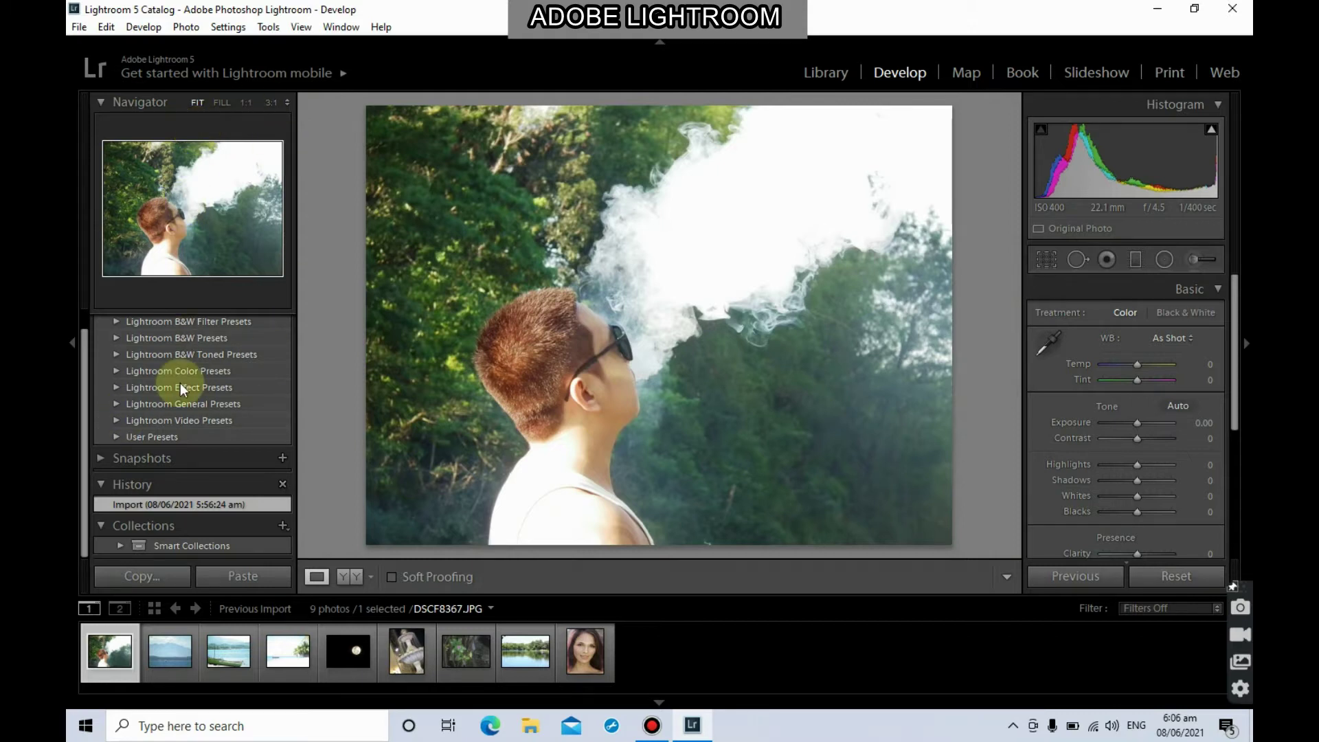
Step: Expand the Lightroom Effect Presets group and look through its presets
scroll(159, 364, up, 1)
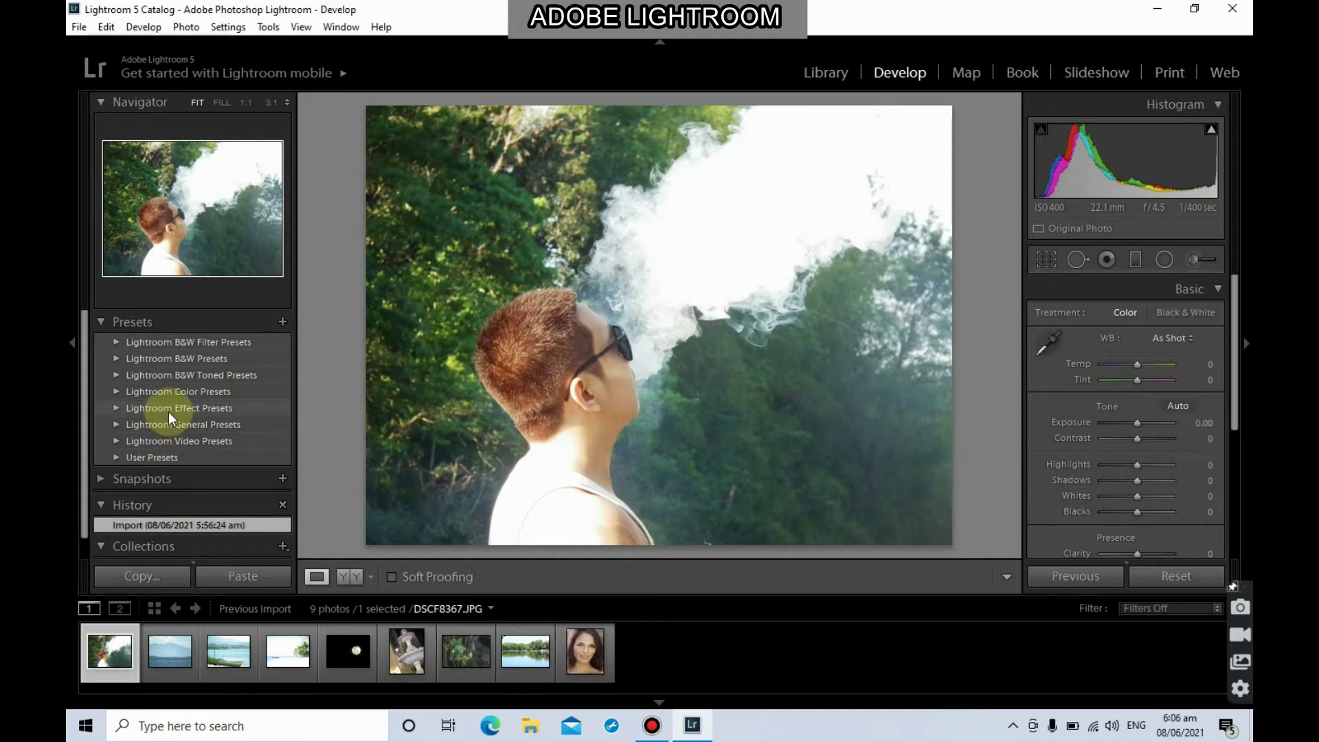
scroll(165, 408, down, 1)
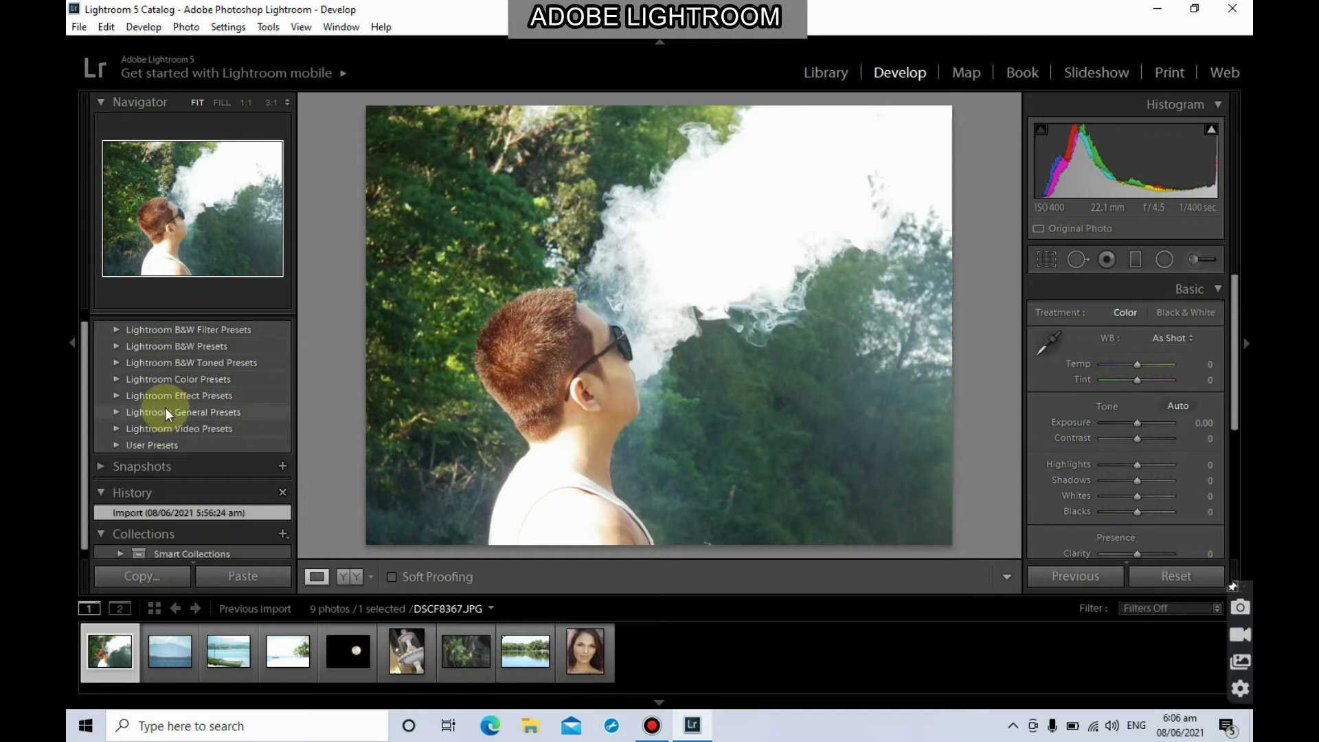
click(118, 396)
scroll(189, 422, down, 3)
scroll(191, 424, up, 6)
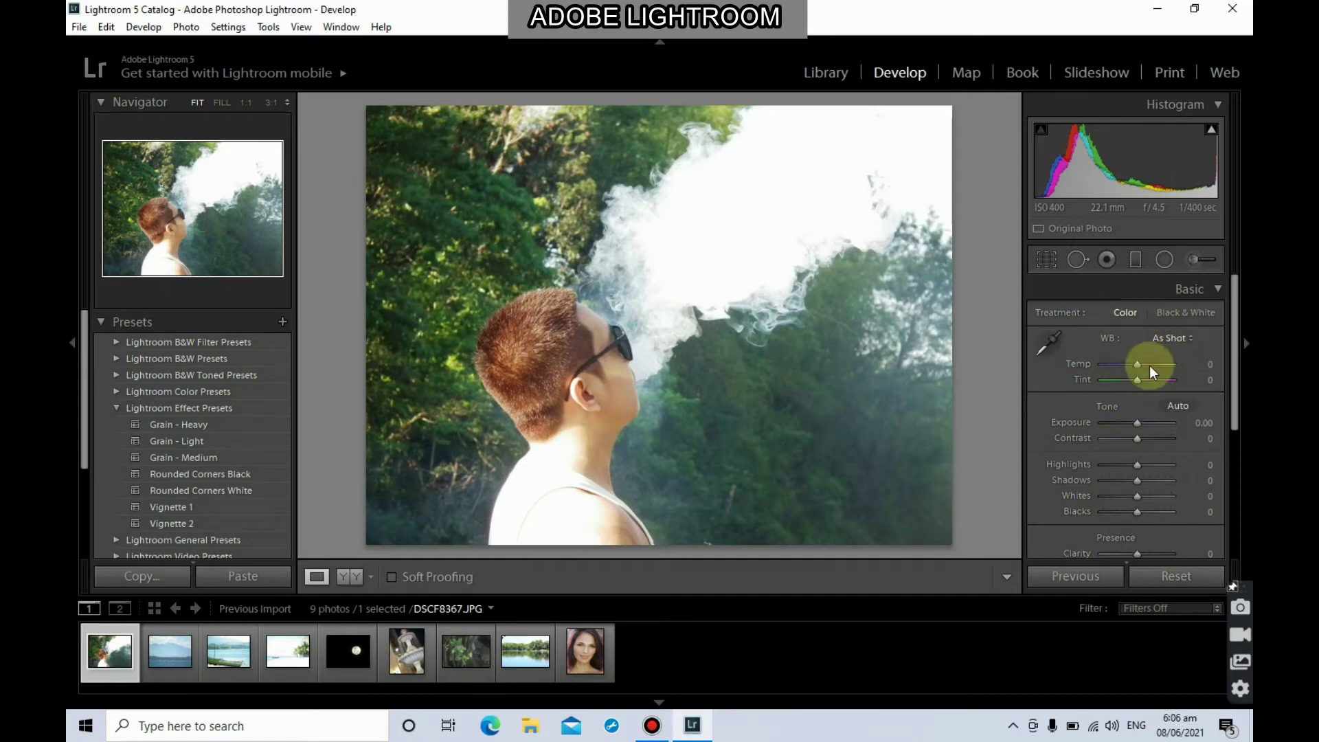
Step: Examine the Basic white balance, tone and presence adjustments and the adjustment sections below them
scroll(1149, 387, down, 1)
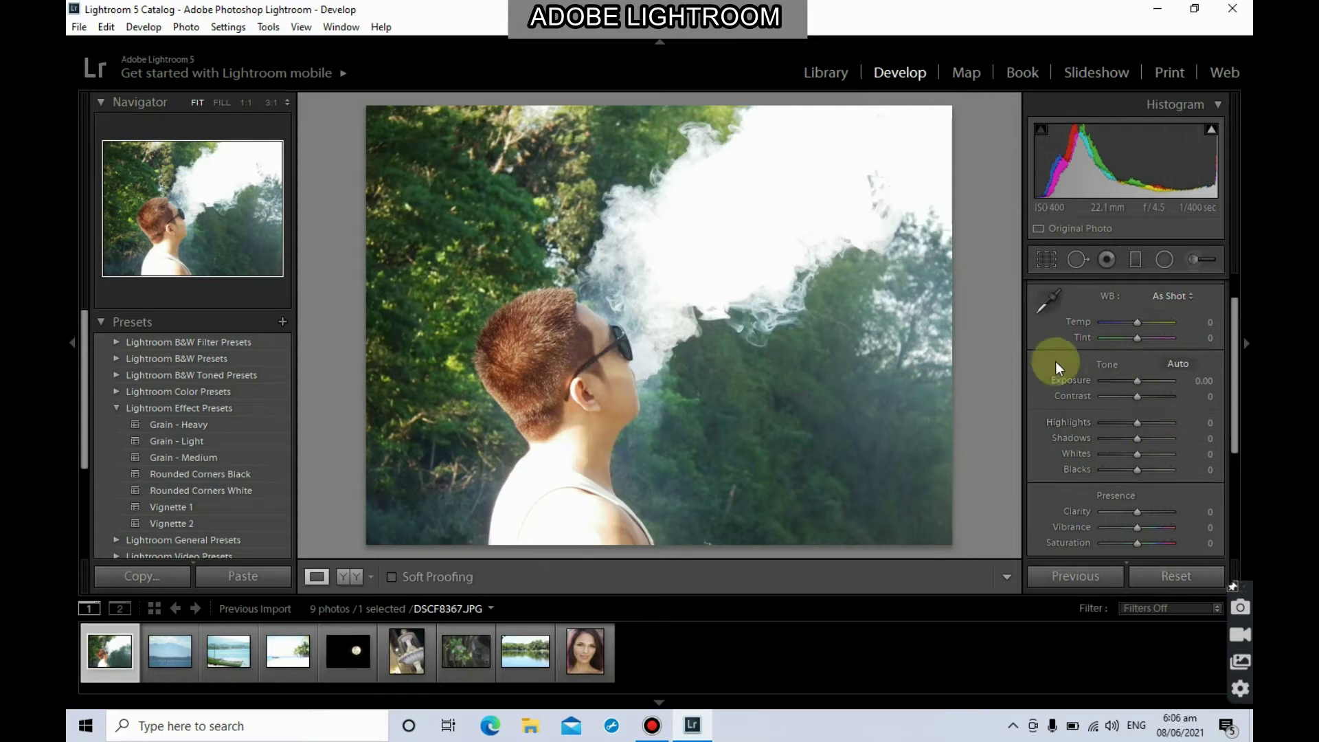
scroll(1055, 362, up, 1)
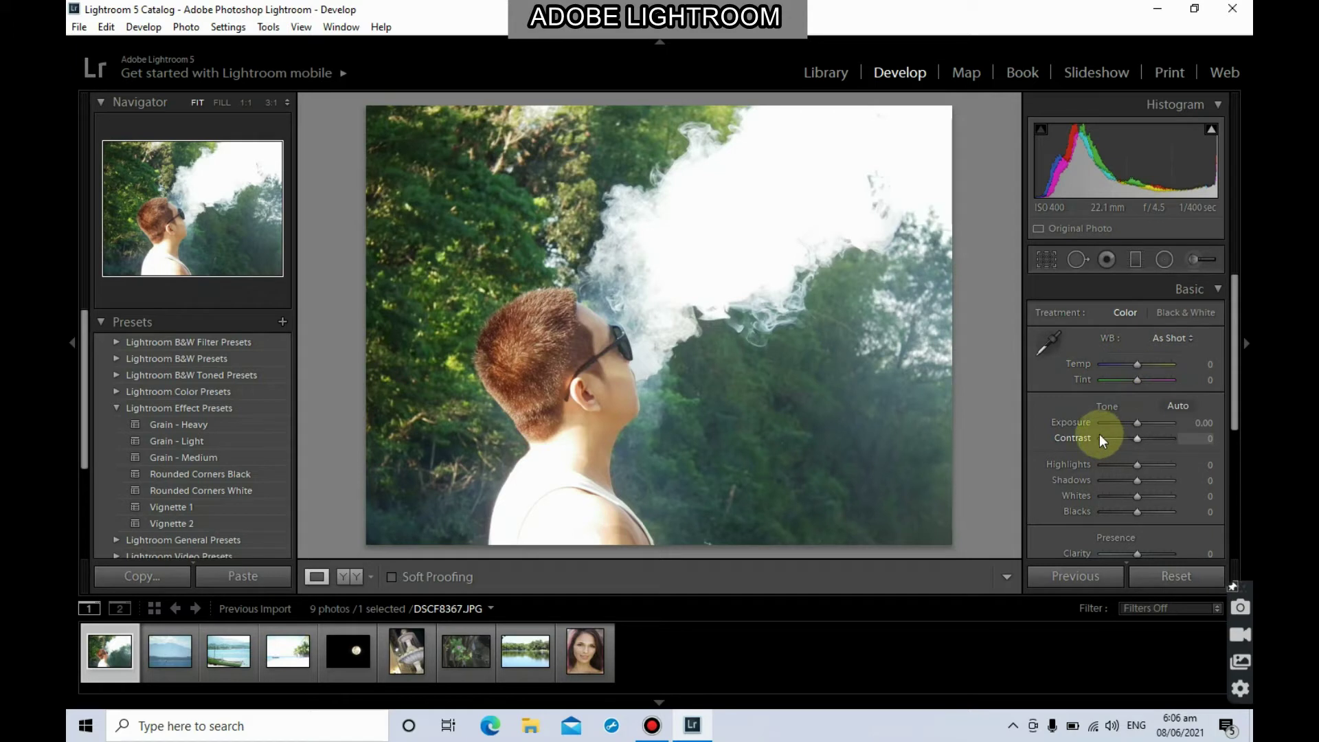
scroll(1090, 399, down, 2)
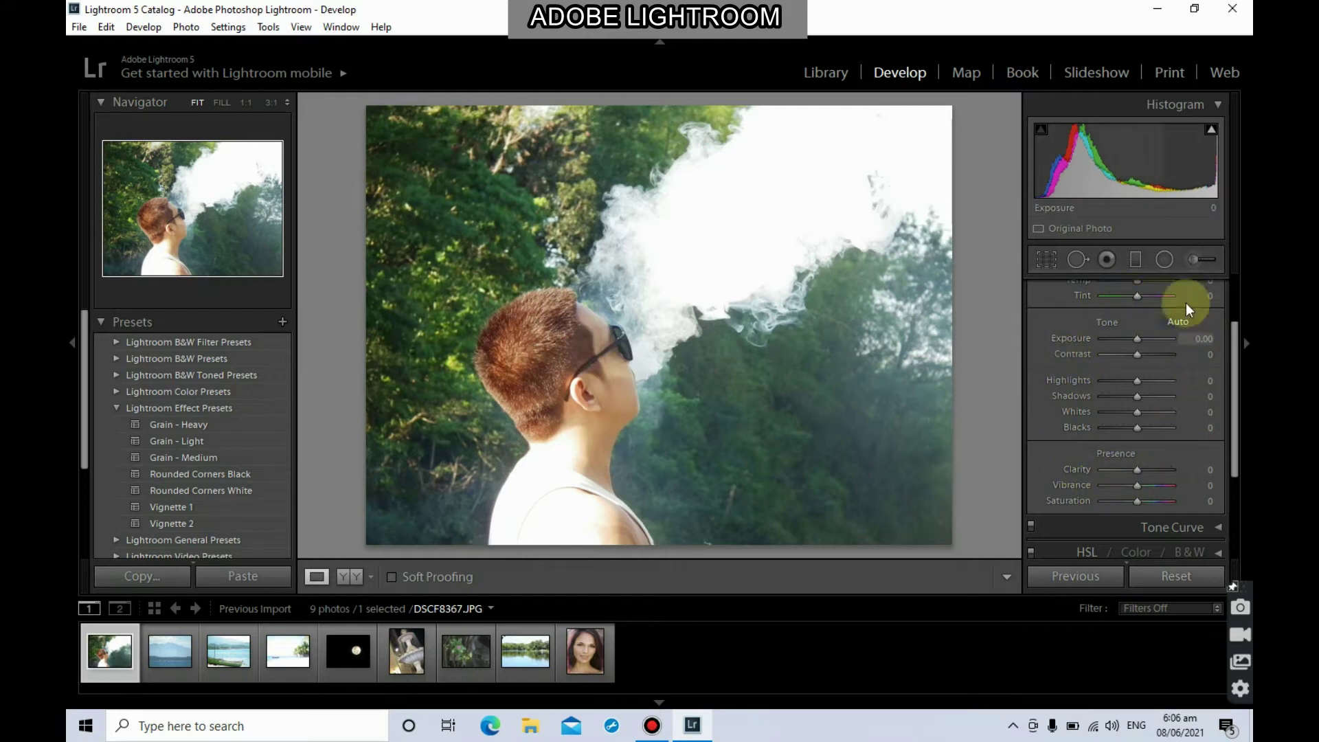
scroll(1114, 441, up, 2)
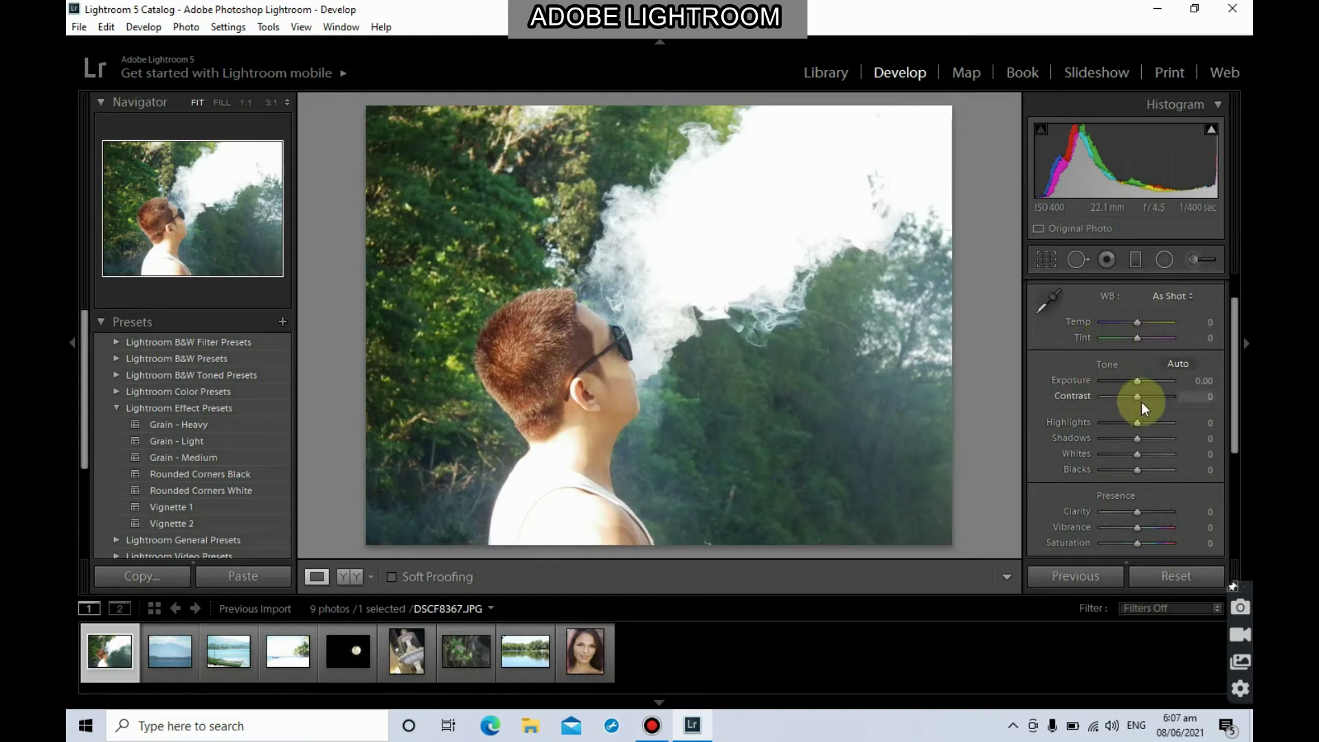
scroll(1124, 448, down, 3)
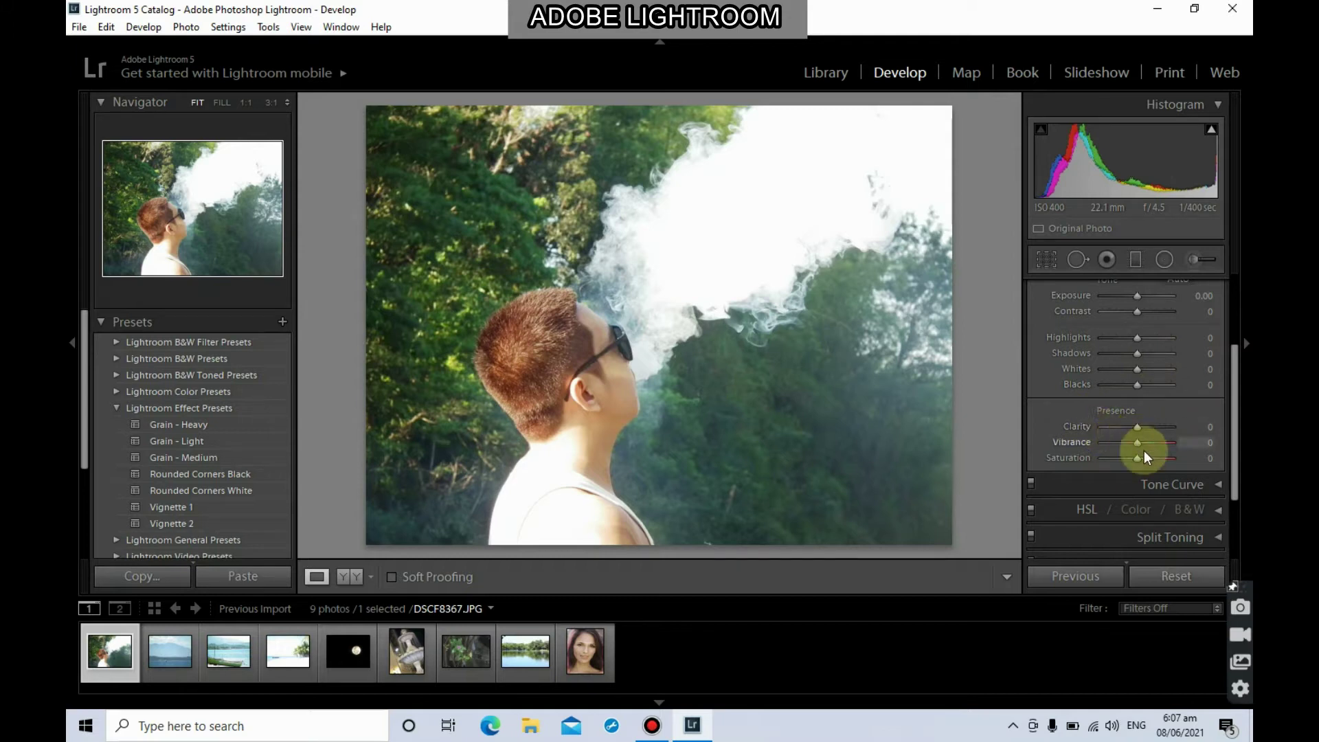
scroll(1130, 407, up, 1)
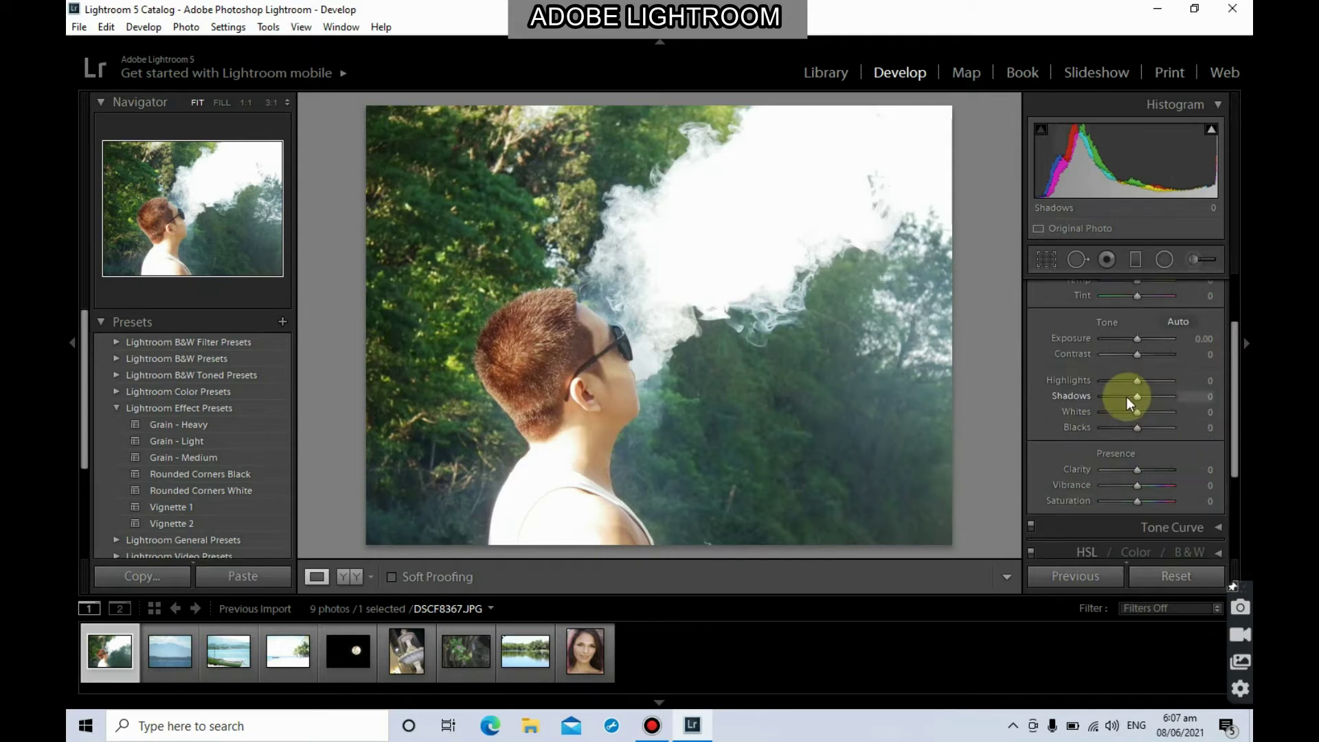
scroll(1127, 445, down, 4)
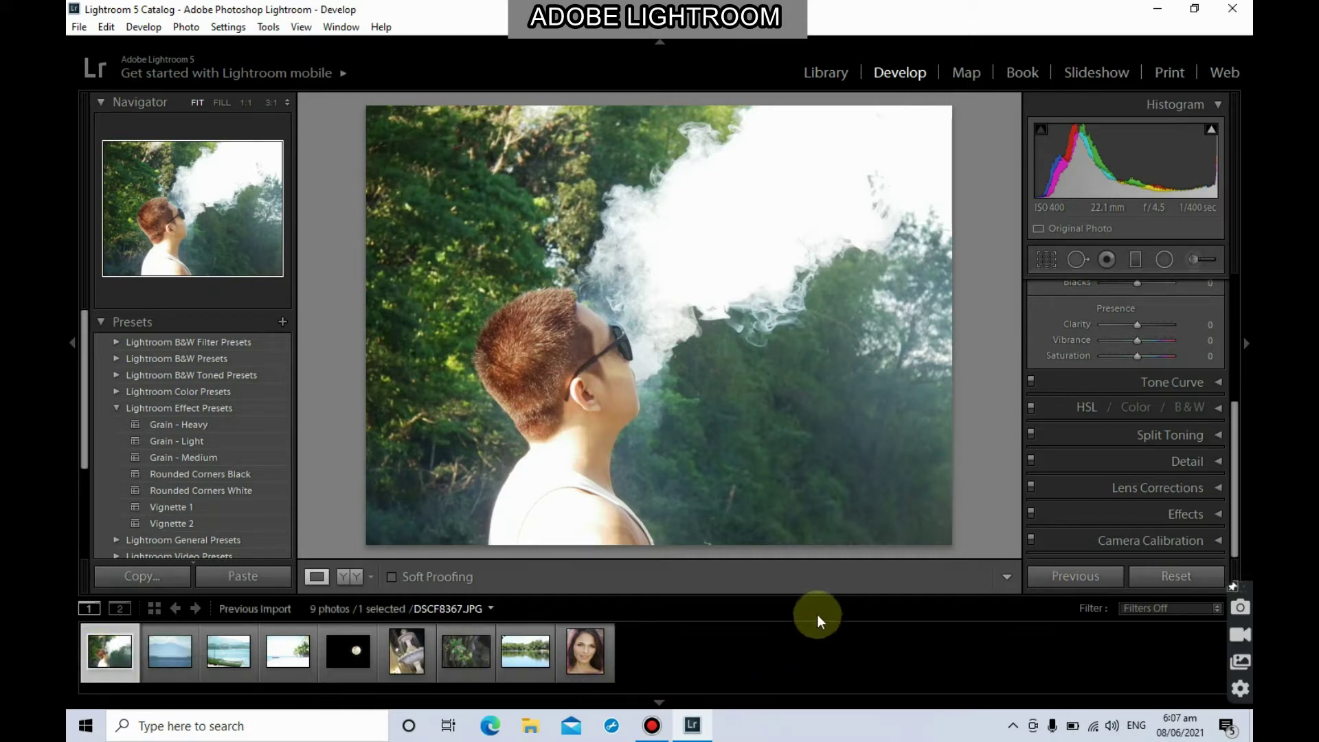
Step: Cycle through the before and after comparison layouts of the photo, then return to the single-photo view
click(347, 571)
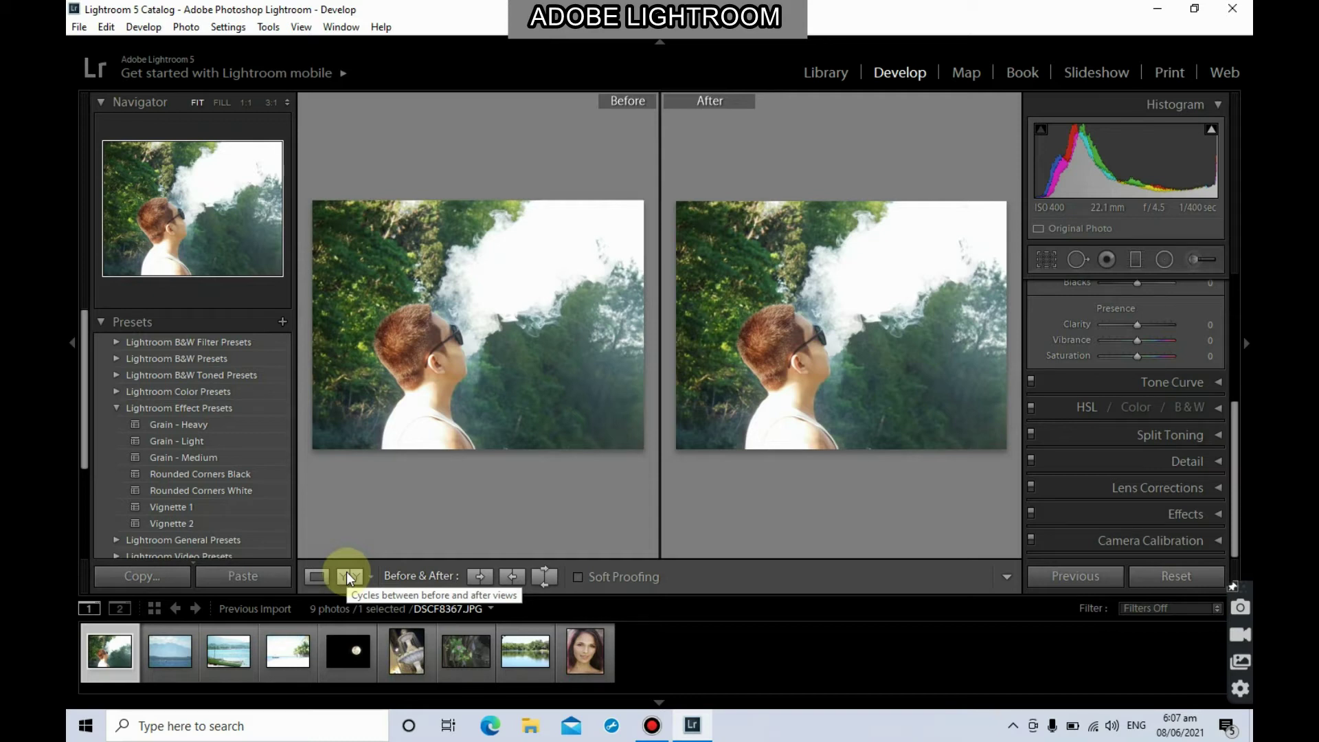
click(347, 572)
click(346, 572)
click(346, 575)
click(346, 574)
click(346, 574)
click(346, 574)
click(347, 574)
click(346, 575)
click(347, 575)
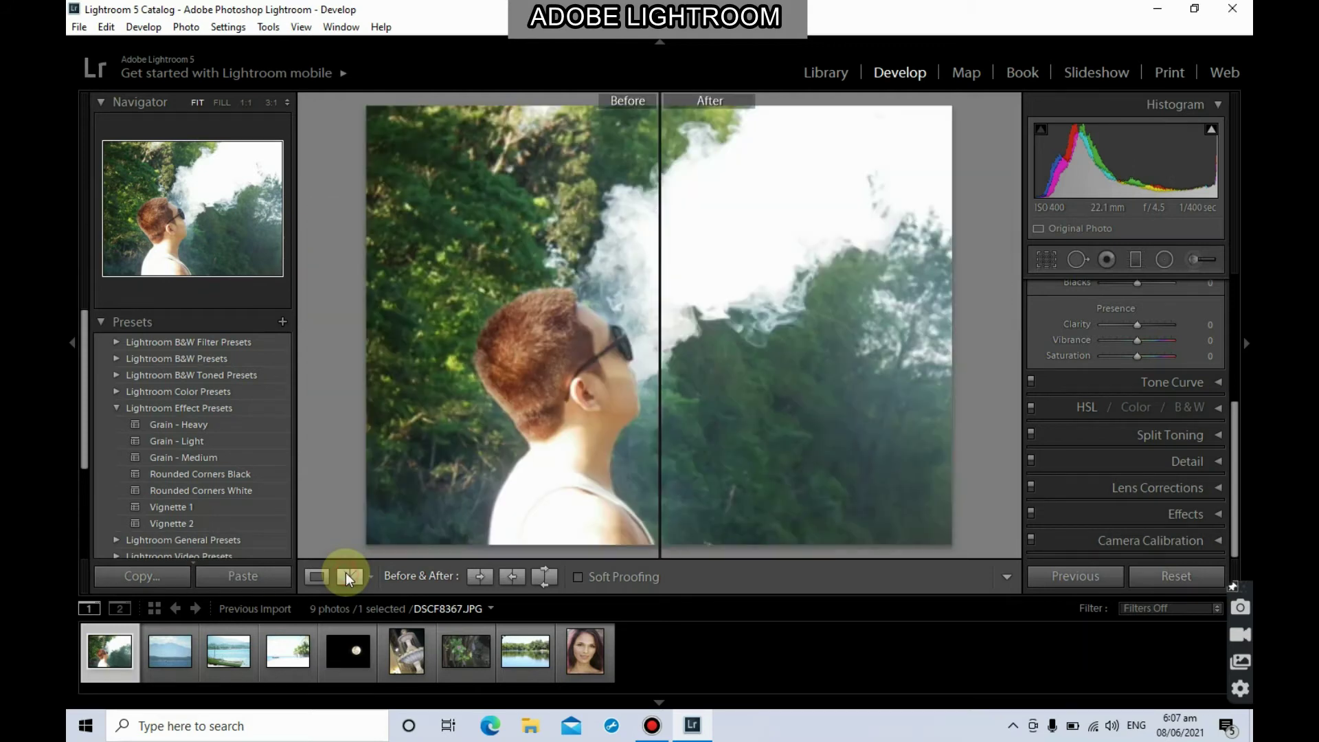
click(319, 577)
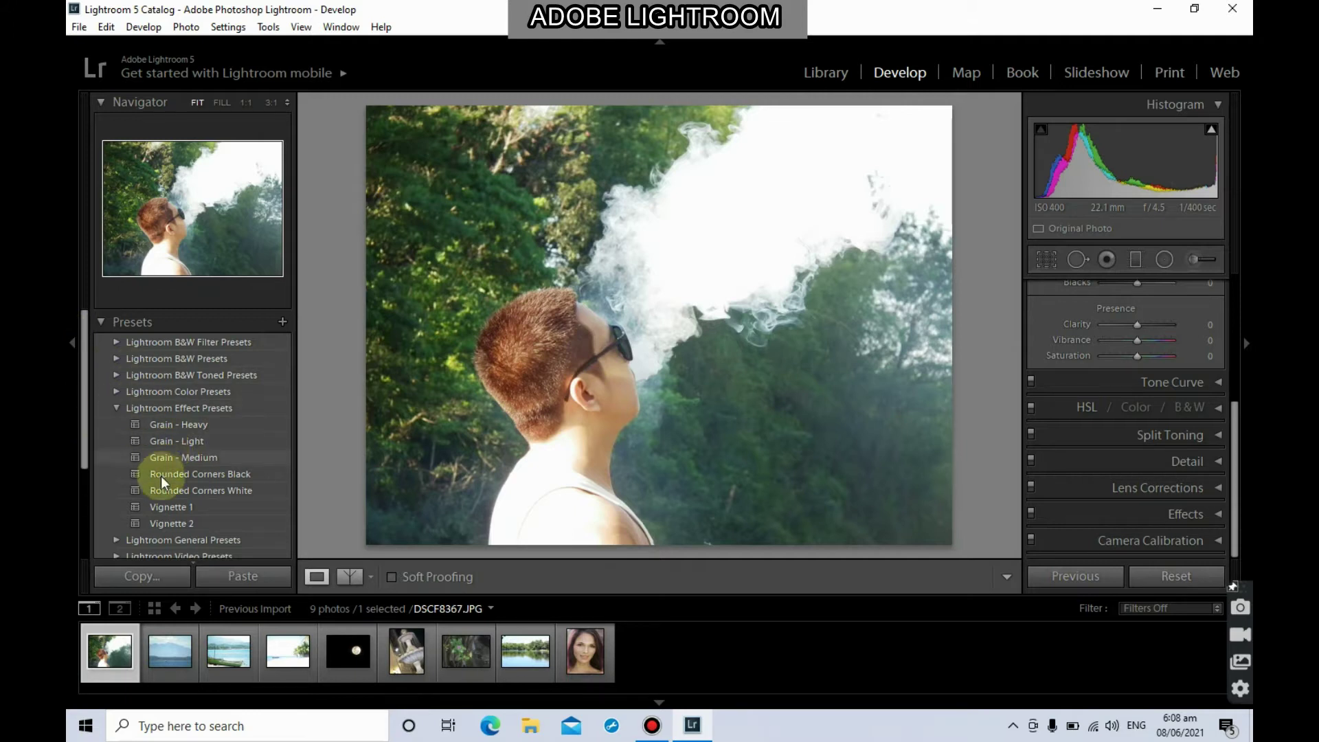
Step: Expand the Lightroom General Presets group and look through its presets
scroll(160, 476, down, 3)
click(115, 451)
scroll(179, 491, down, 4)
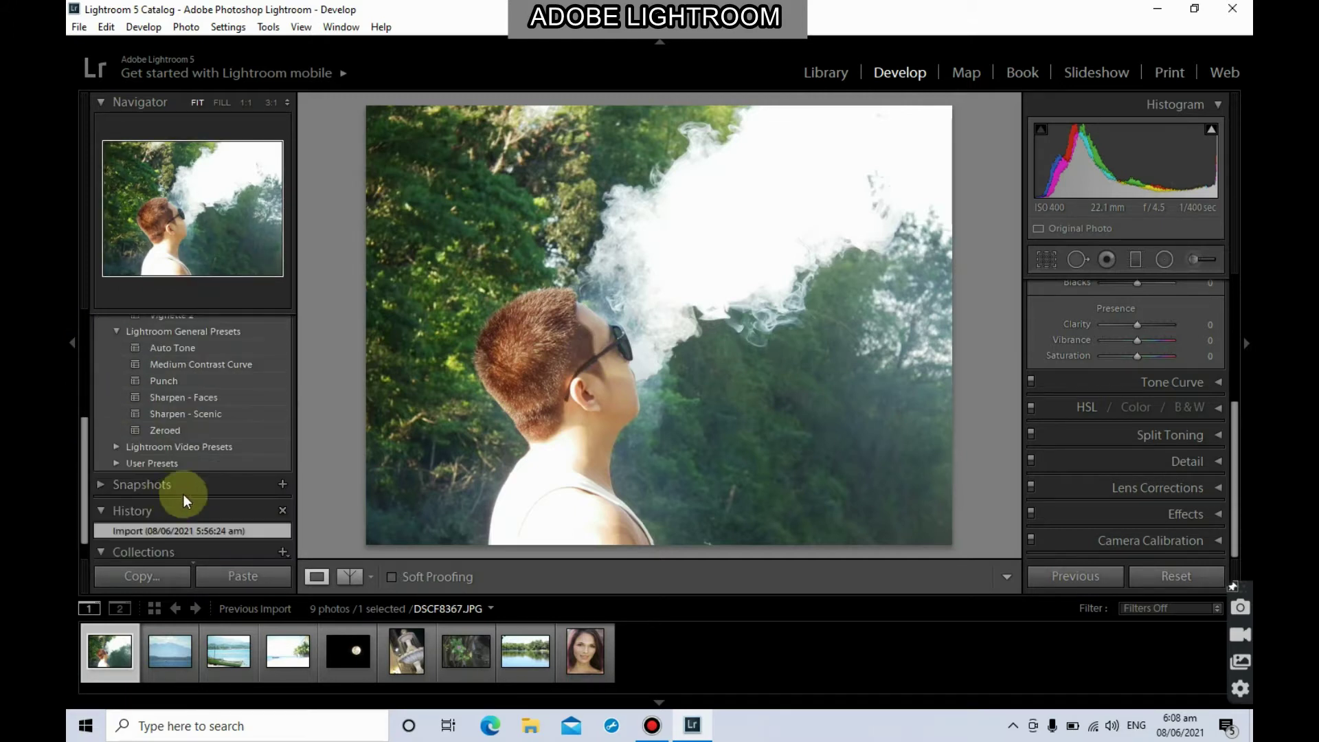
Step: Apply the Sharpen - Faces, Sharpen - Scenic and Grain - Light presets to the smoke portrait
click(174, 400)
click(175, 413)
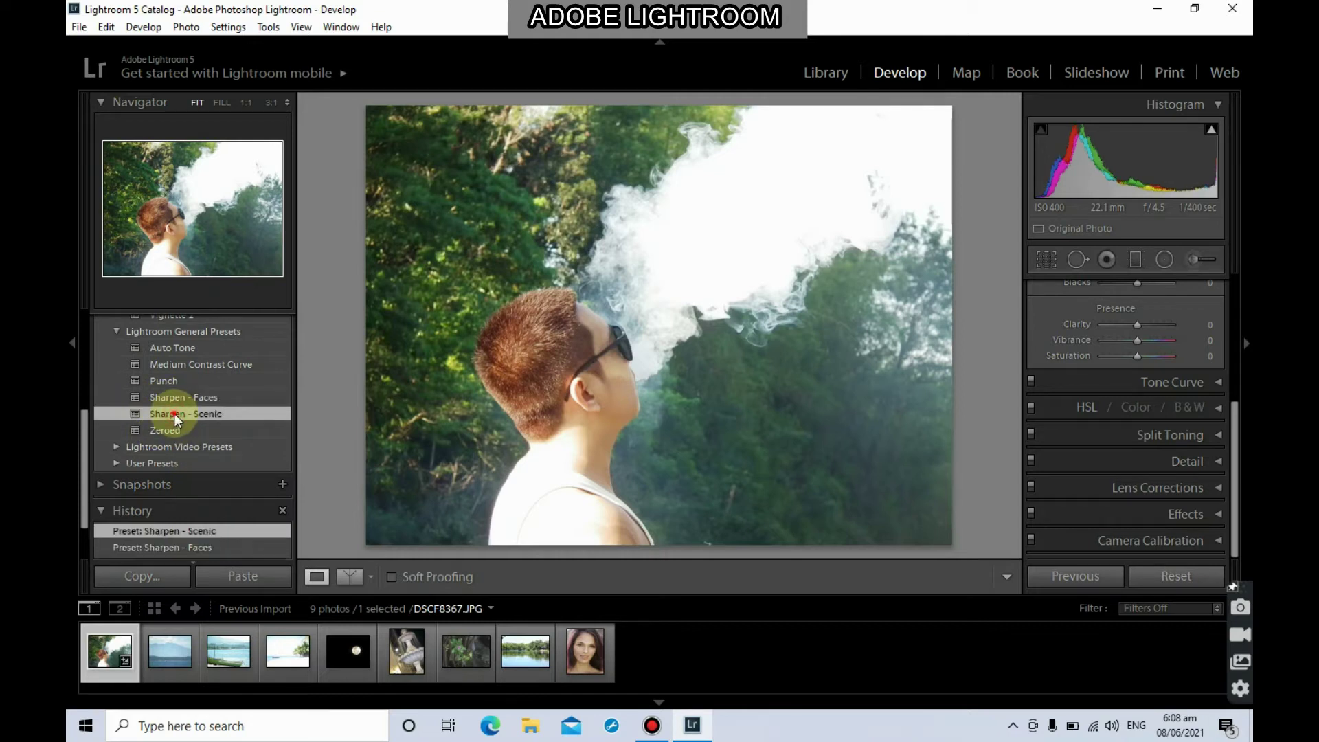
scroll(179, 411, up, 4)
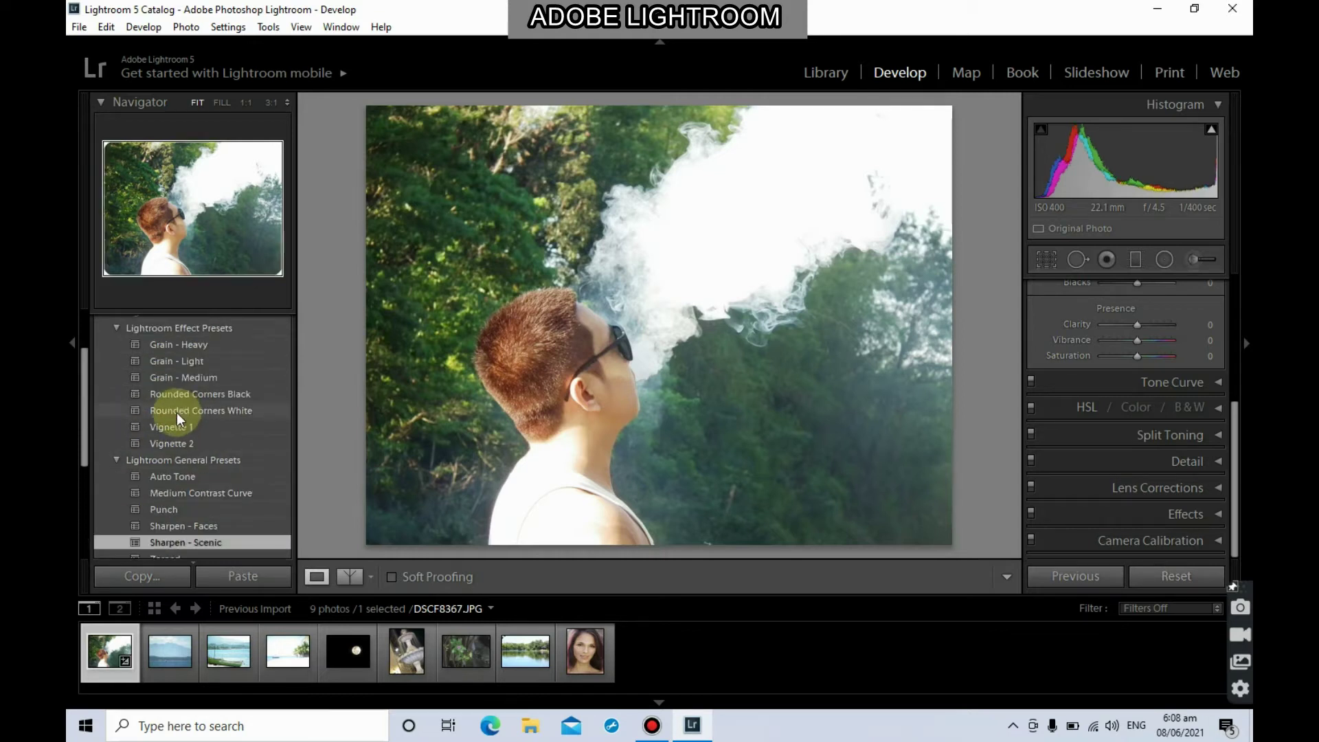
click(188, 361)
Step: Expand the Lightroom B&W Presets group and try B&W Contrast Low, B&W Look 2 and B&W Look 4 on the photo
scroll(188, 363, up, 3)
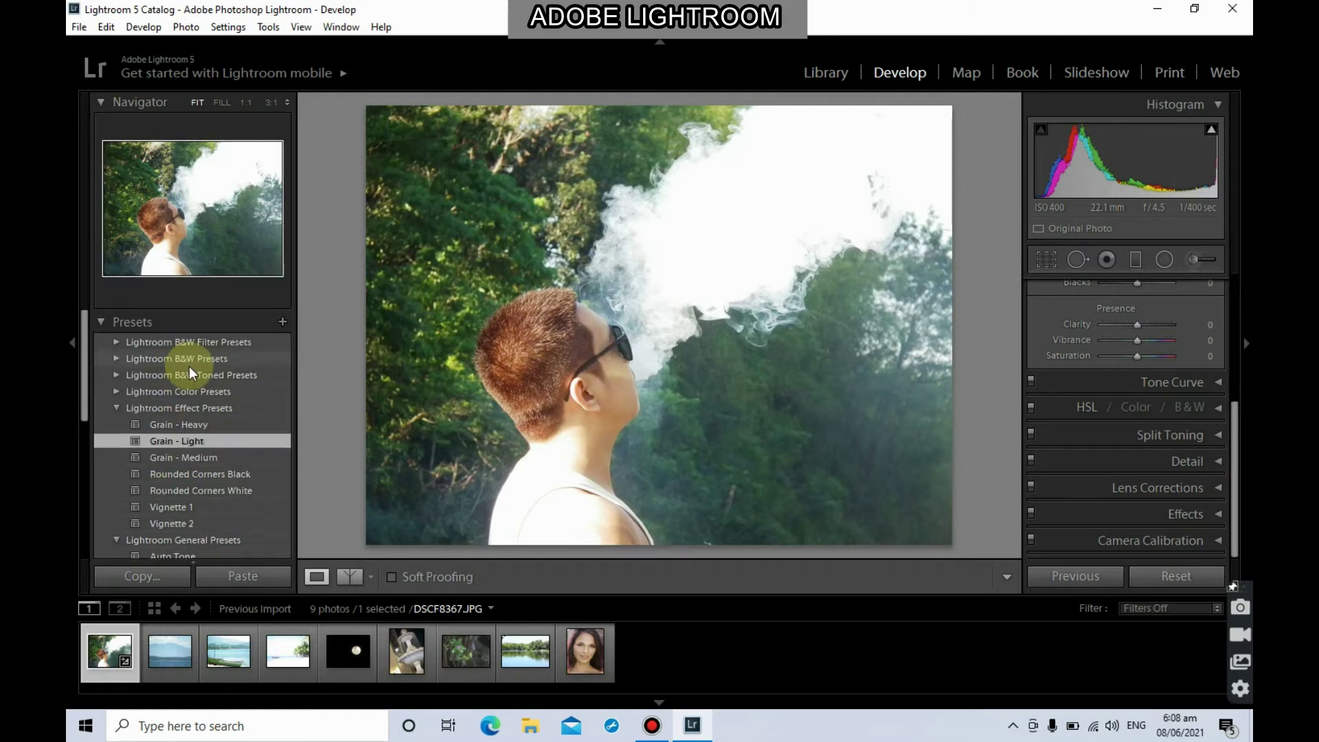
click(117, 358)
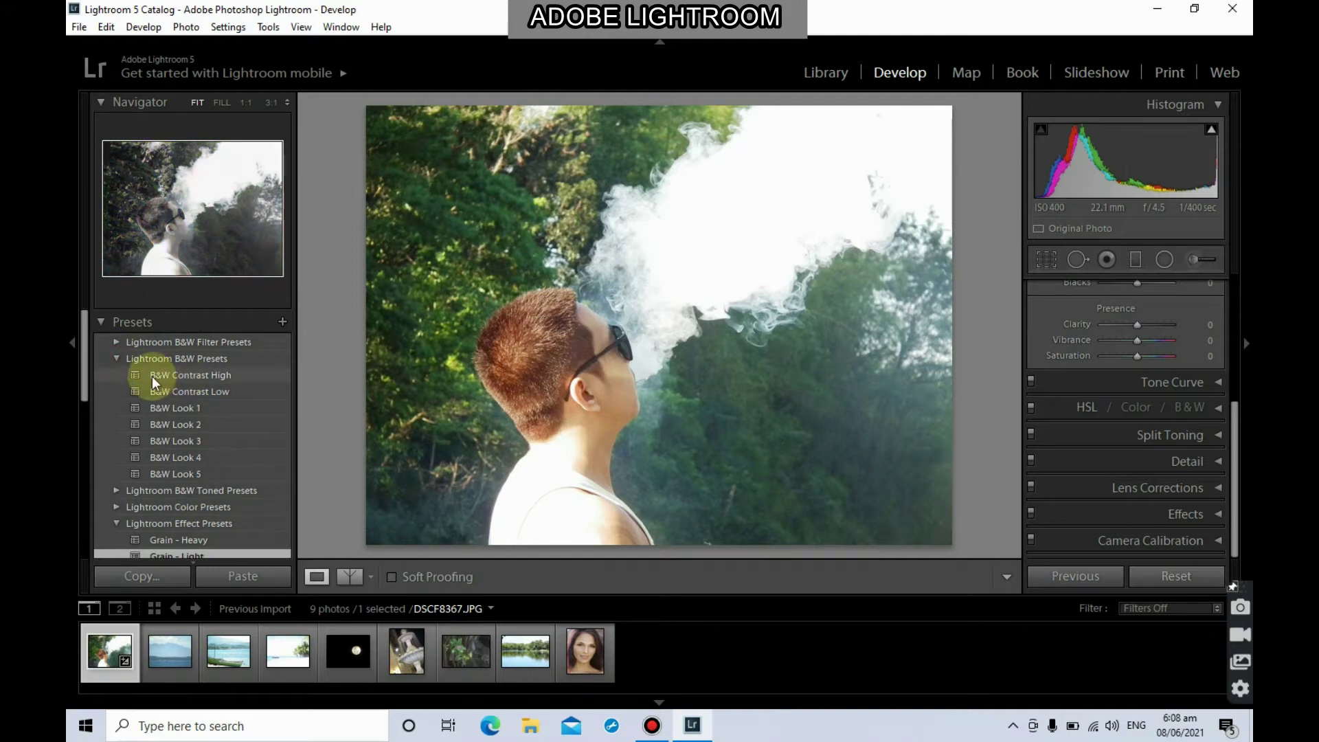
click(168, 391)
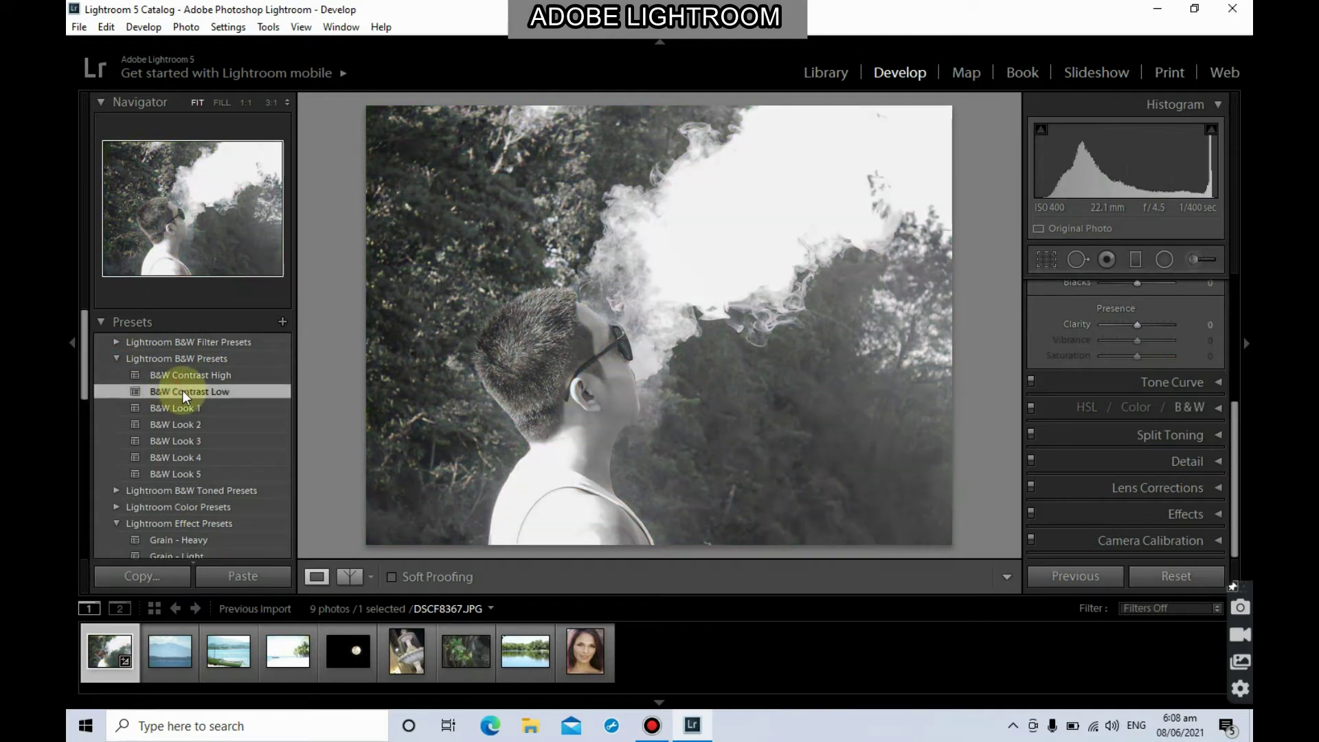
click(184, 424)
scroll(199, 426, down, 6)
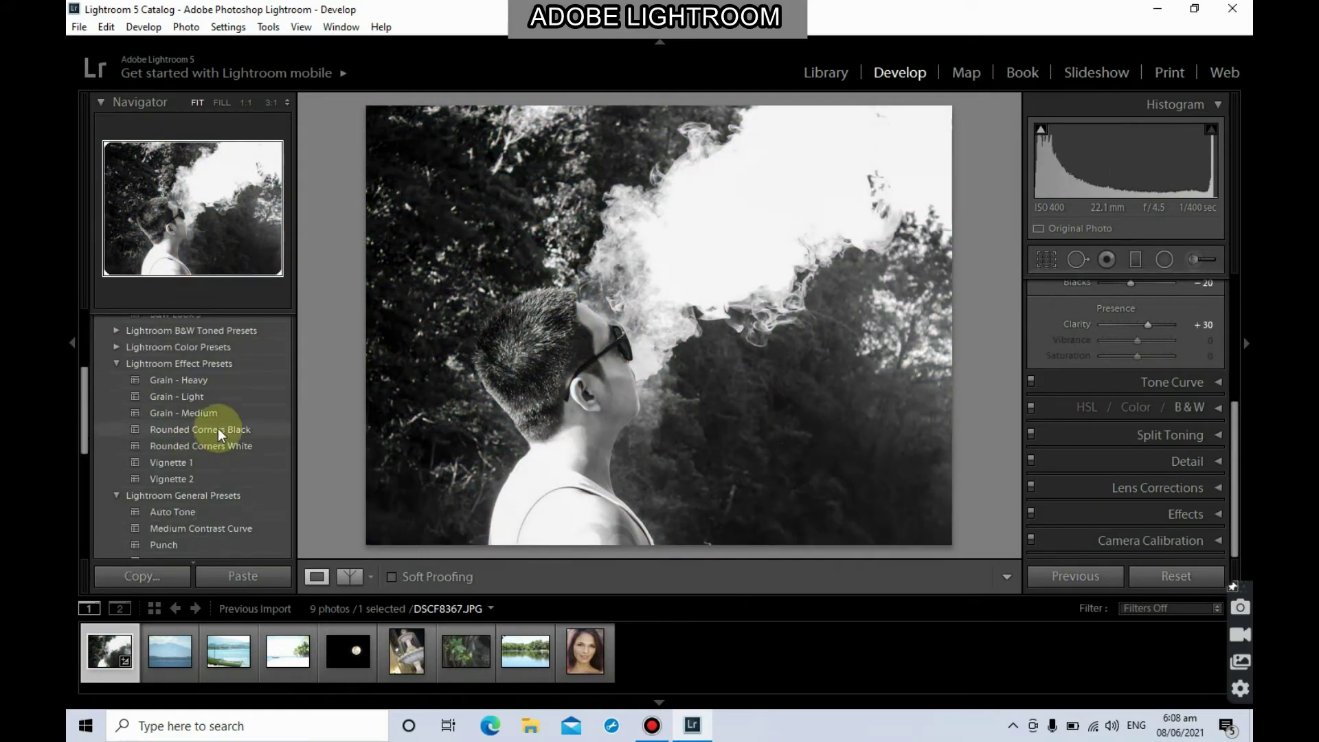
scroll(184, 378, up, 4)
click(183, 401)
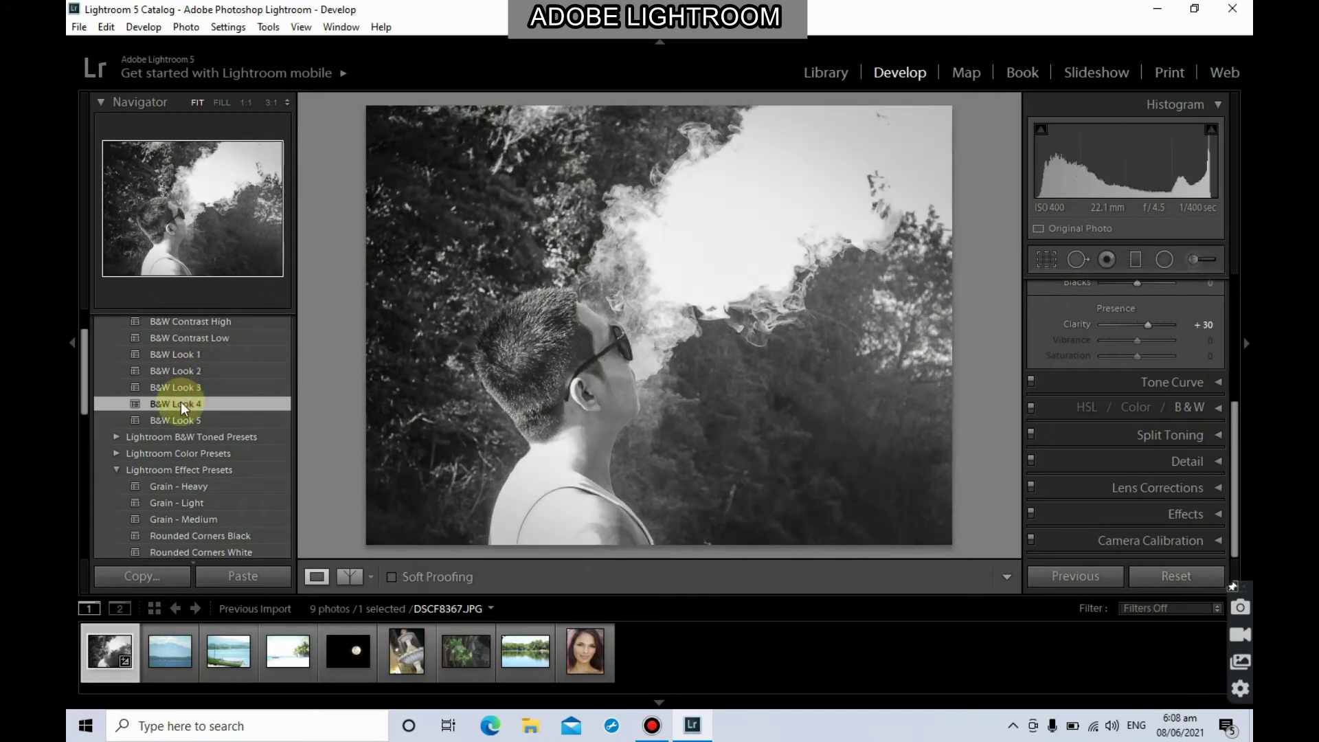
Step: Expand the Lightroom B&W Toned Presets and try Selenium Tone, Cyanotype, Split Tone 2 and Split Tone 1 on the photo
click(121, 434)
scroll(200, 430, down, 3)
scroll(200, 430, down, 2)
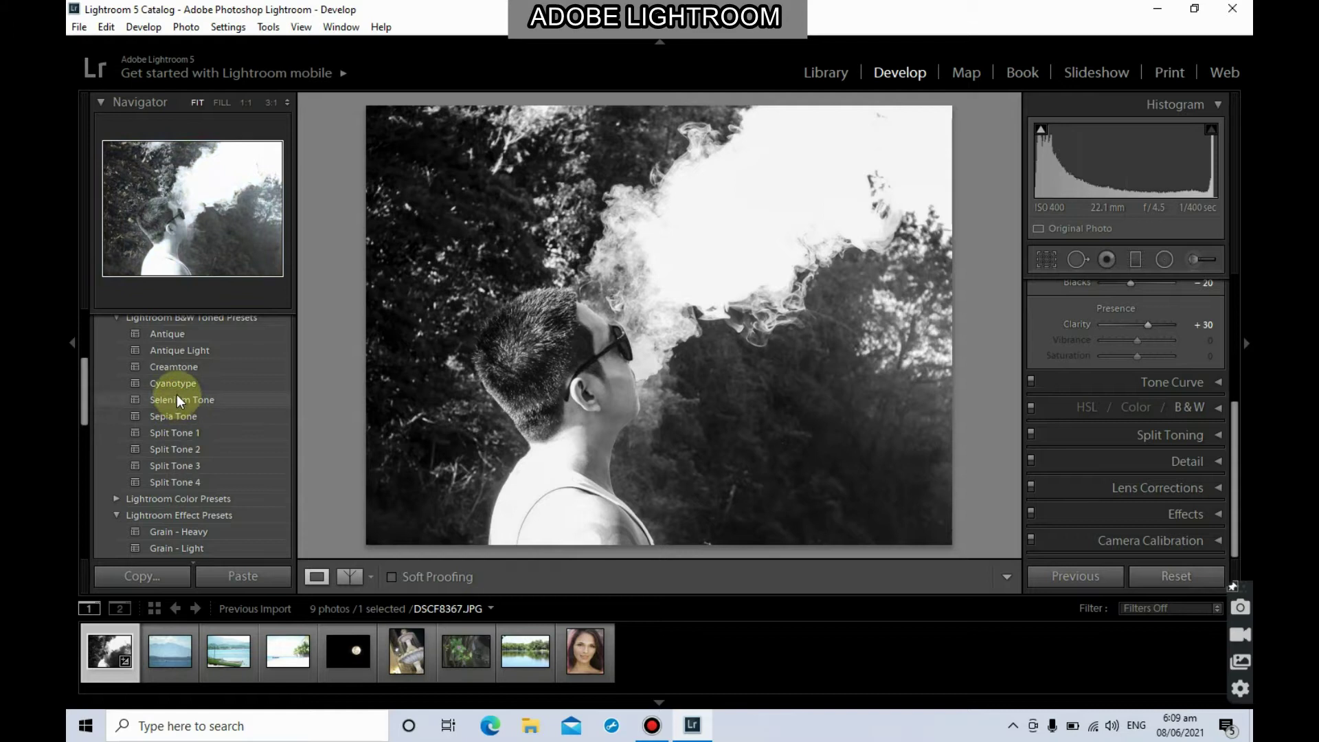
click(176, 397)
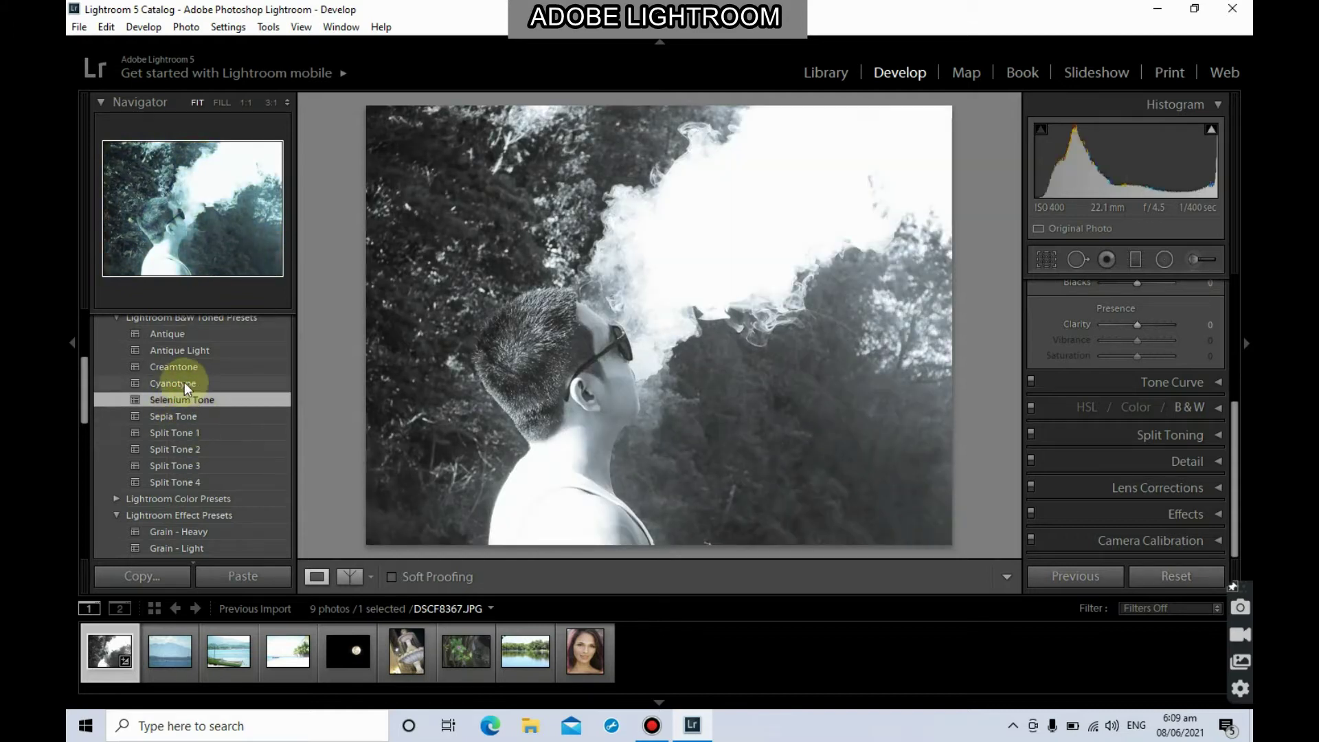
click(183, 382)
click(170, 433)
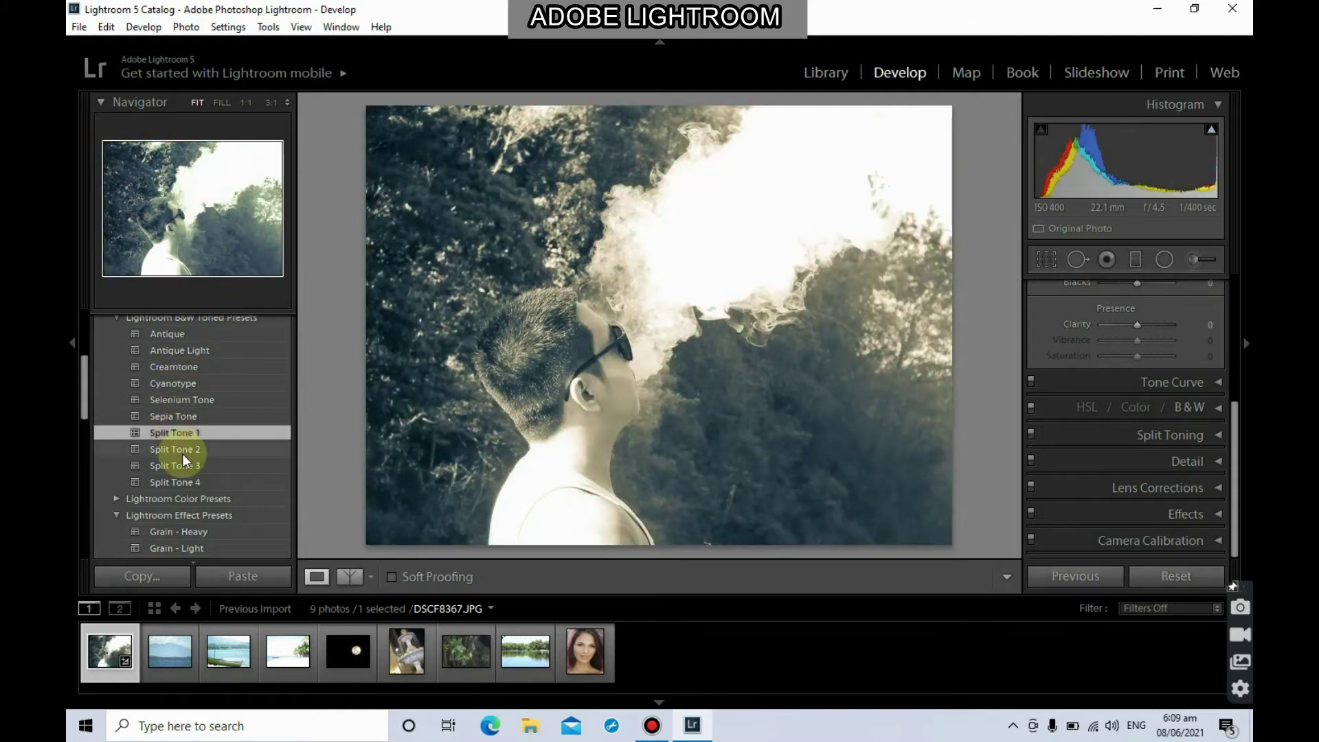
click(184, 449)
click(186, 435)
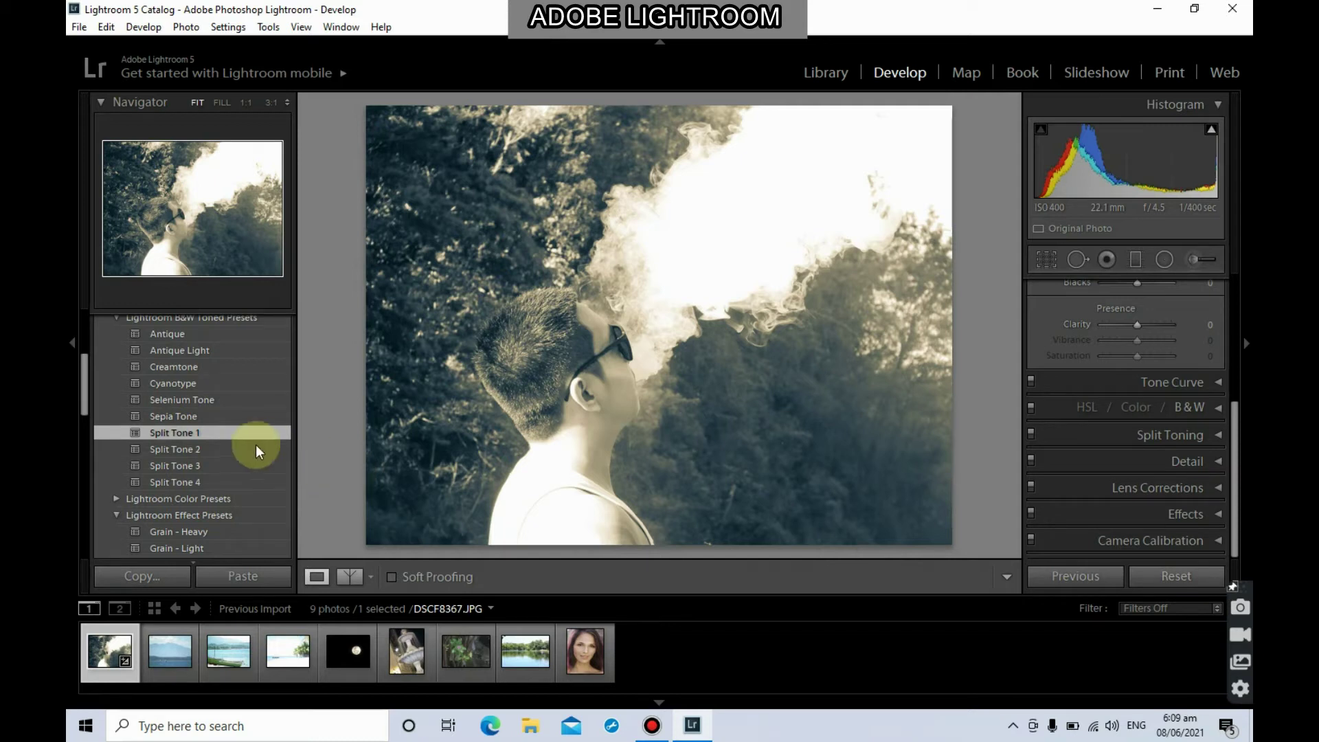
Step: Expand the Lightroom Color Presets group and apply the Old Polar preset to the photo
scroll(230, 492, down, 3)
click(118, 439)
scroll(176, 453, down, 9)
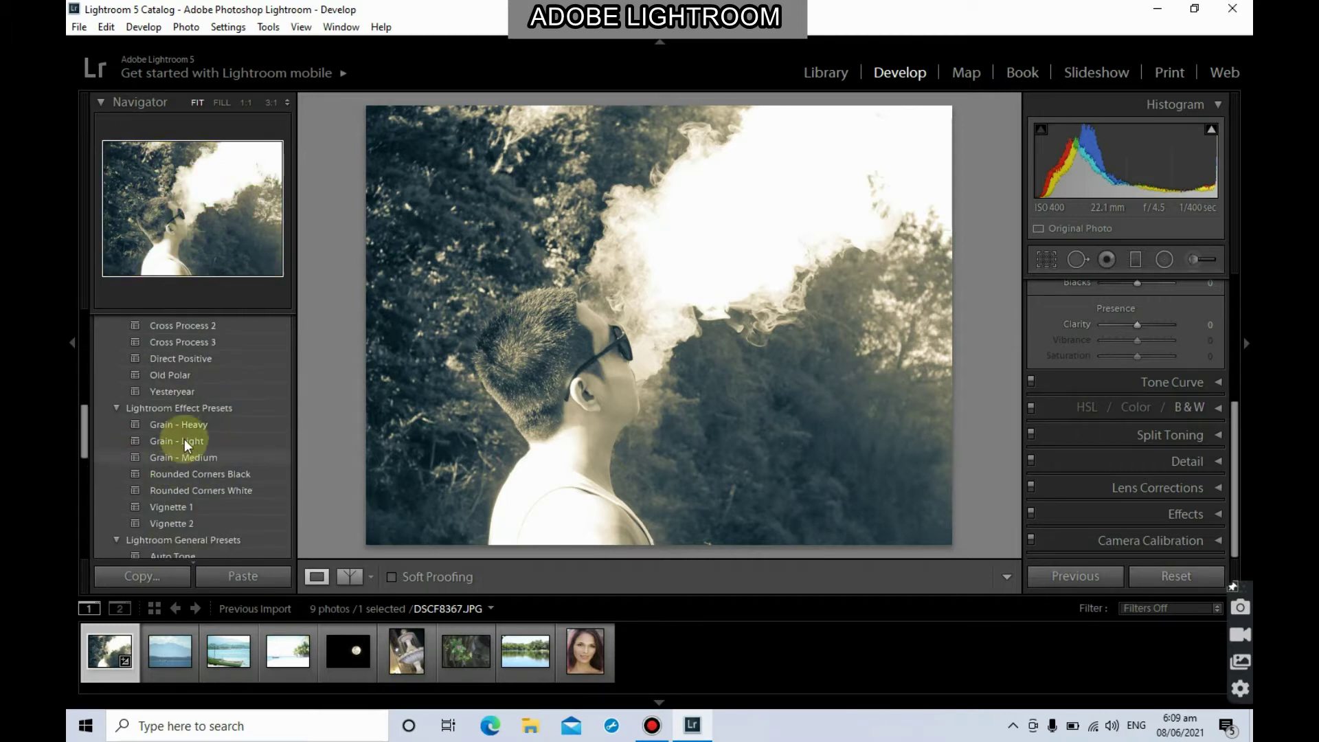
click(181, 378)
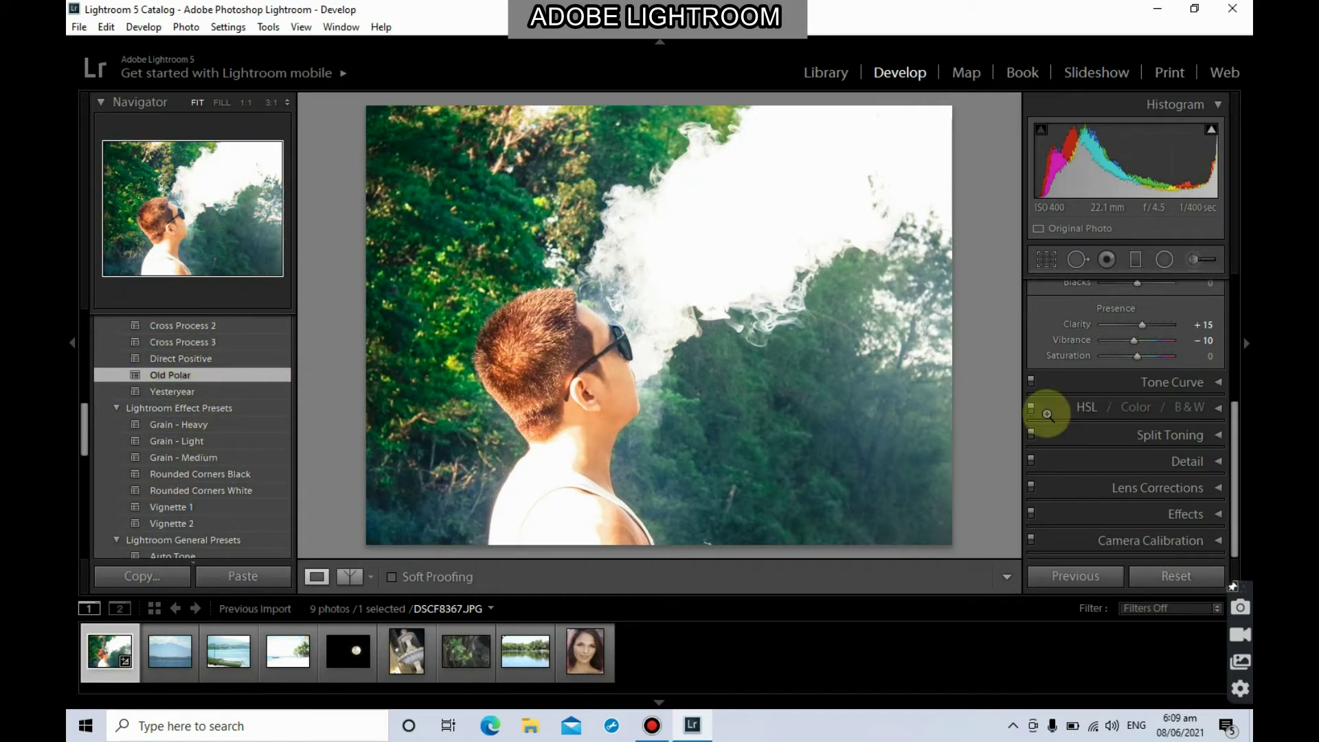
Step: Cool the photo's white balance and set Highlights to -83, Shadows to +26 and Blacks to +24
scroll(1130, 426, up, 4)
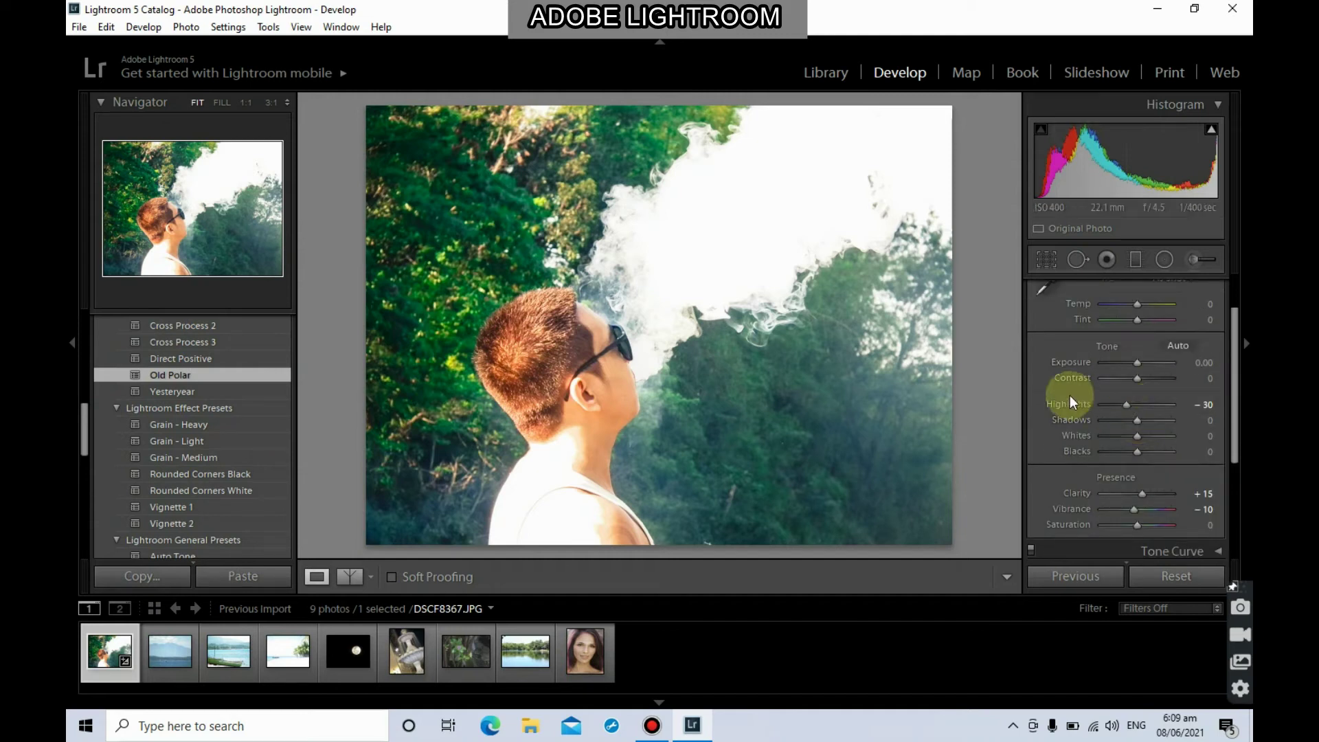
scroll(1162, 335, up, 2)
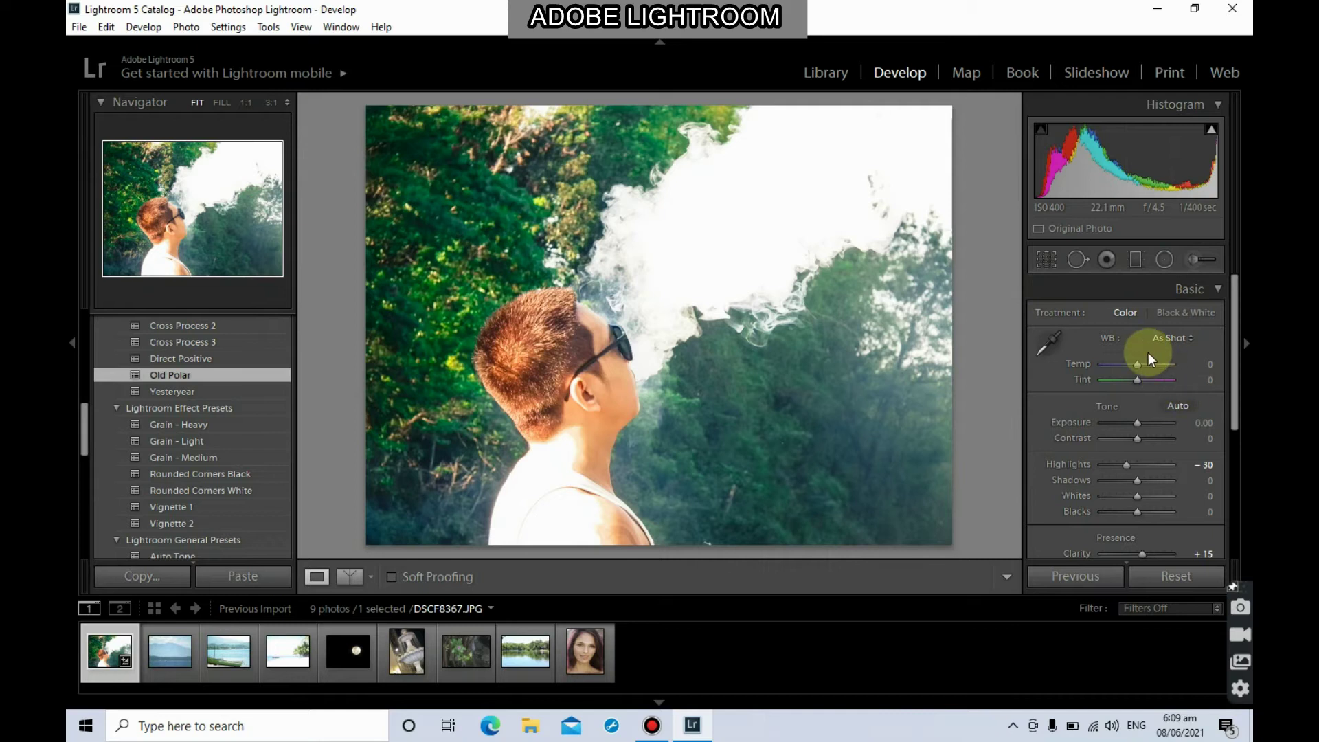
drag(1140, 361, 1146, 511)
Step: Set the photo's Clarity to +100, Vibrance to +2 and Saturation to +60
drag(1235, 418, 1240, 514)
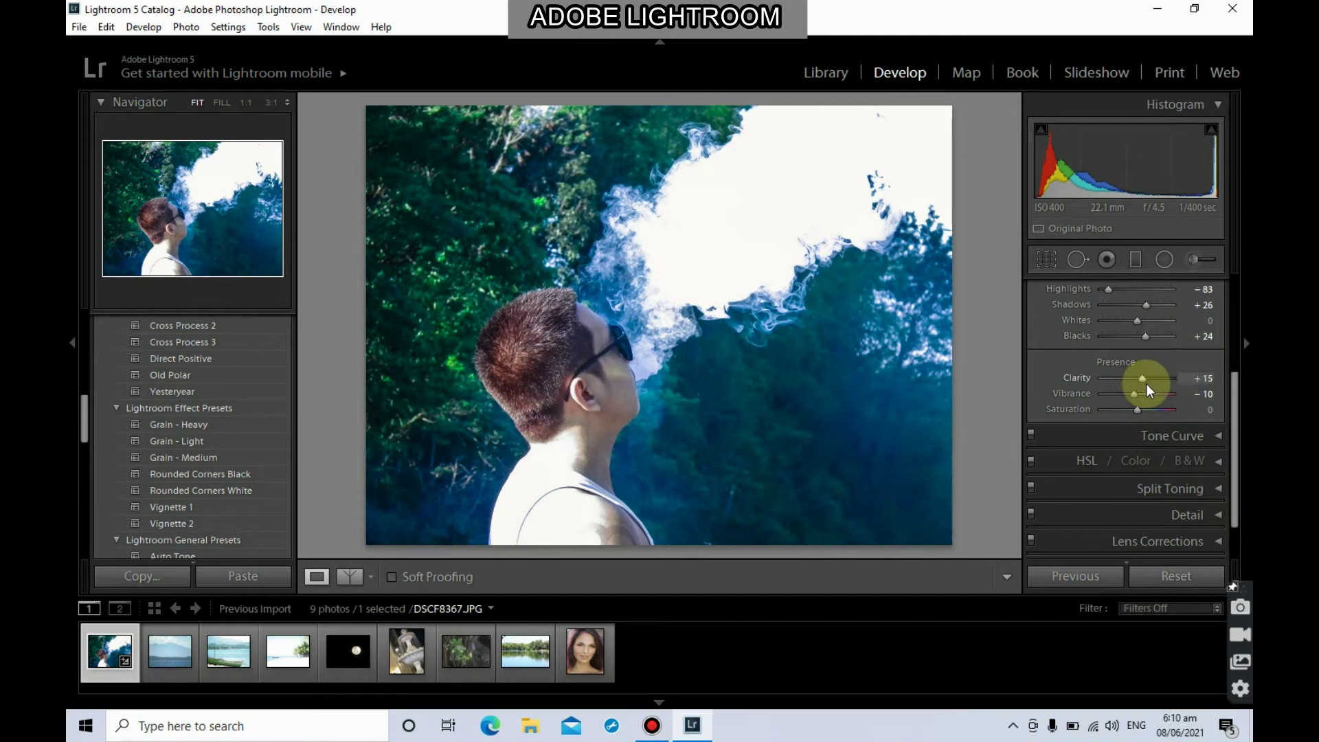
drag(1145, 377, 1181, 406)
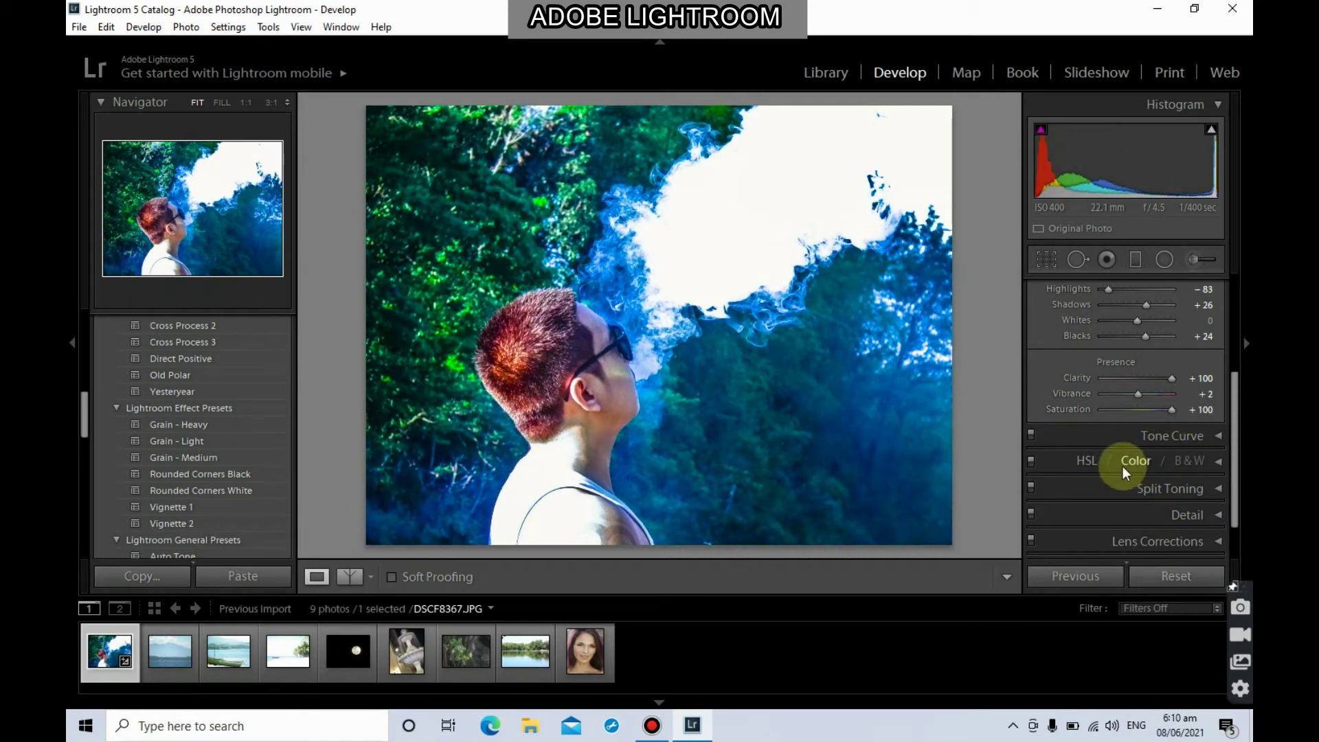
mouse_move(1171, 410)
mouse_down()
mouse_move(1145, 415)
mouse_move(1157, 418)
mouse_up()
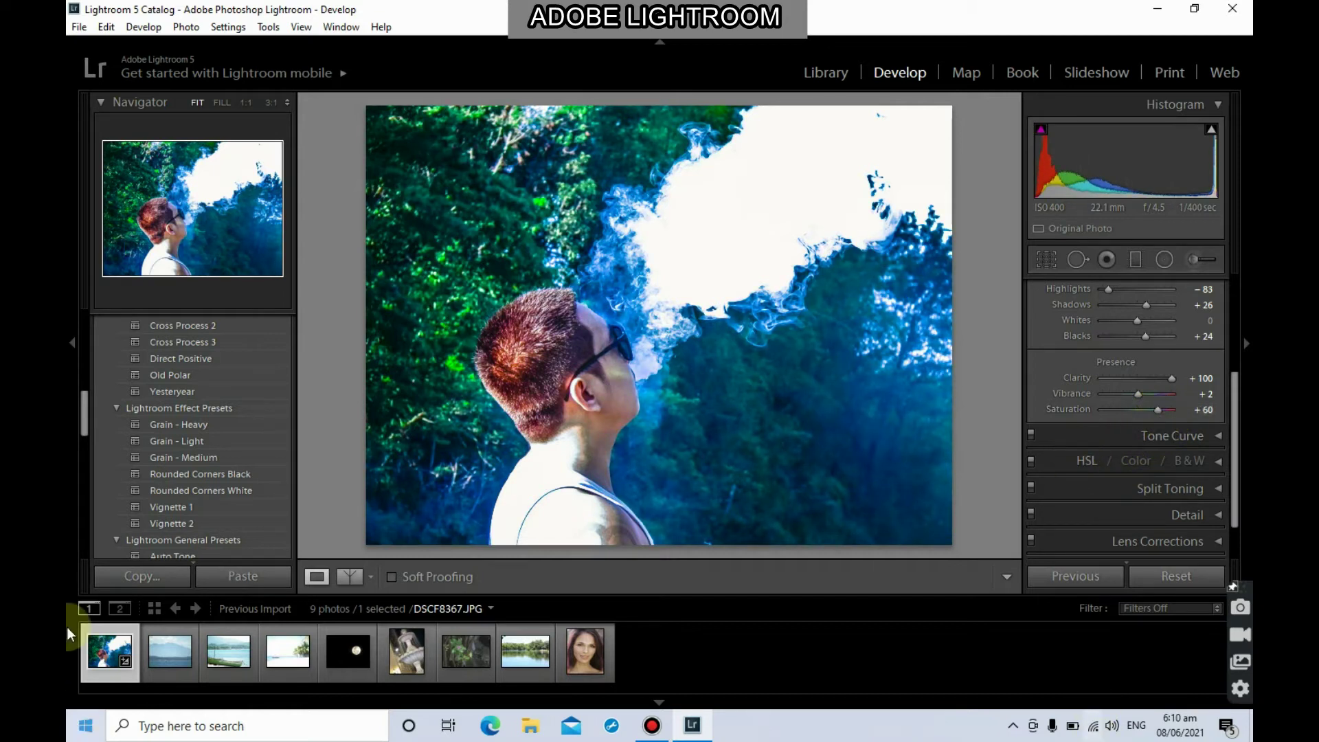
Step: Compare the edited photo with its original in the different before and after layouts, then return to the single-photo view
click(352, 578)
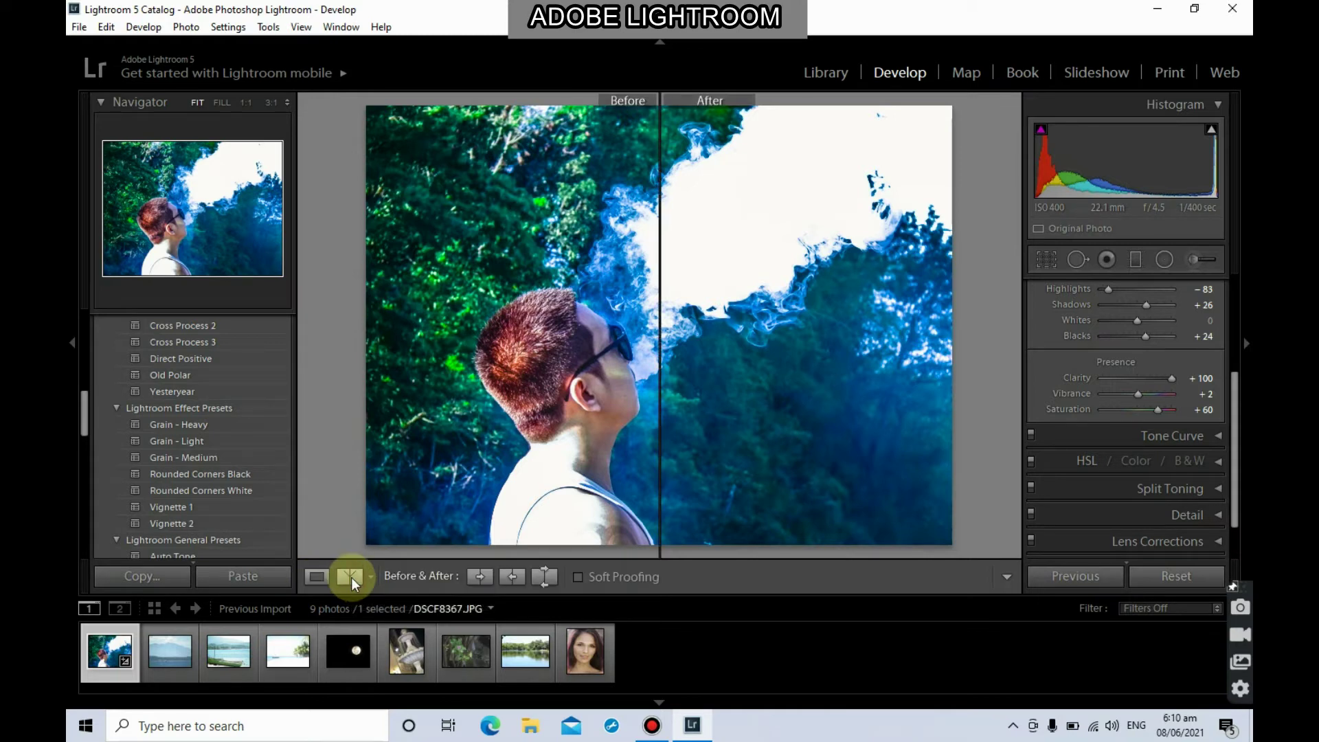
click(352, 577)
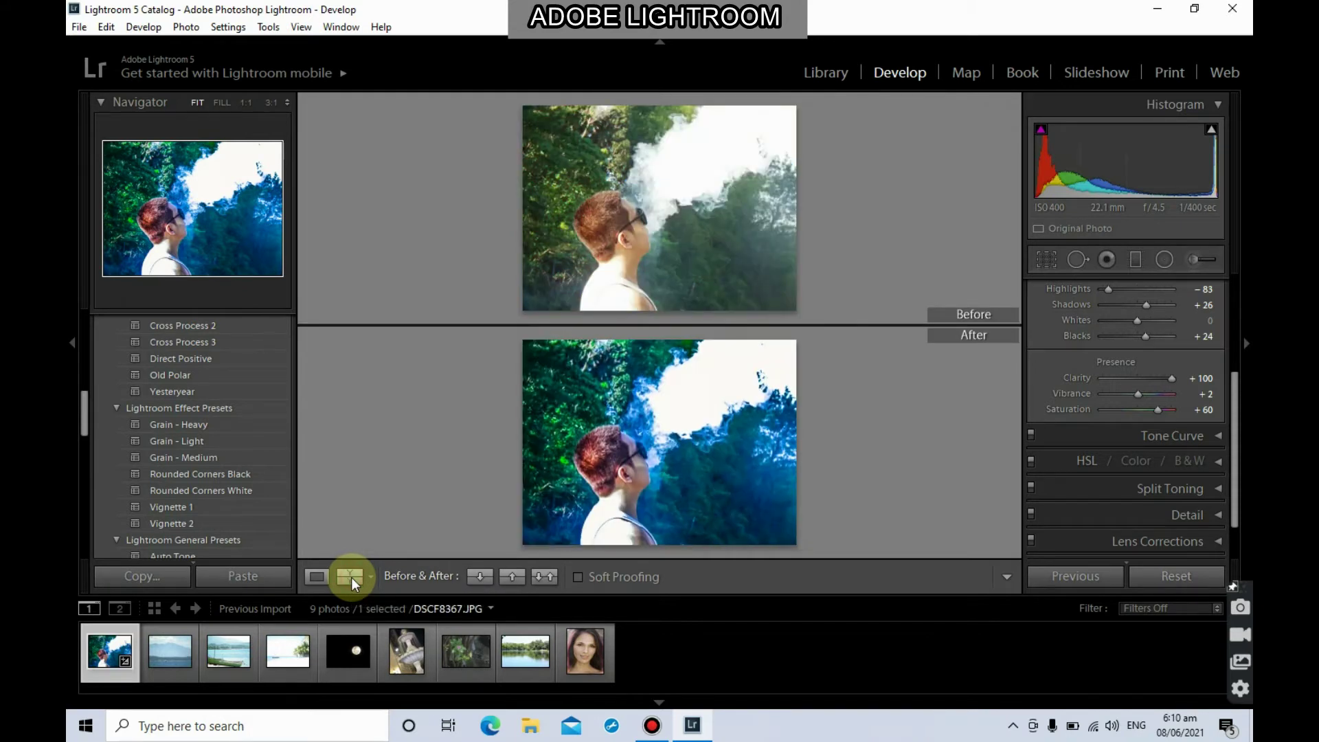
click(352, 577)
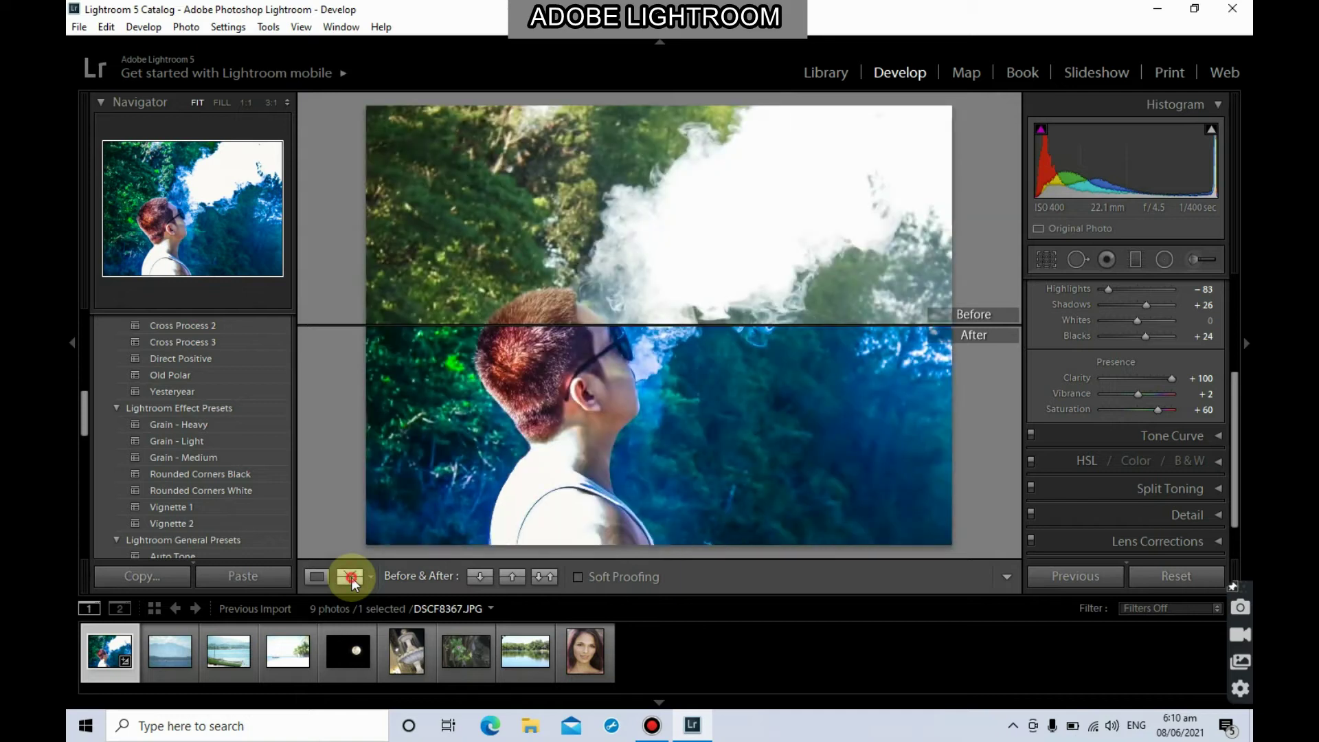
click(352, 577)
click(350, 578)
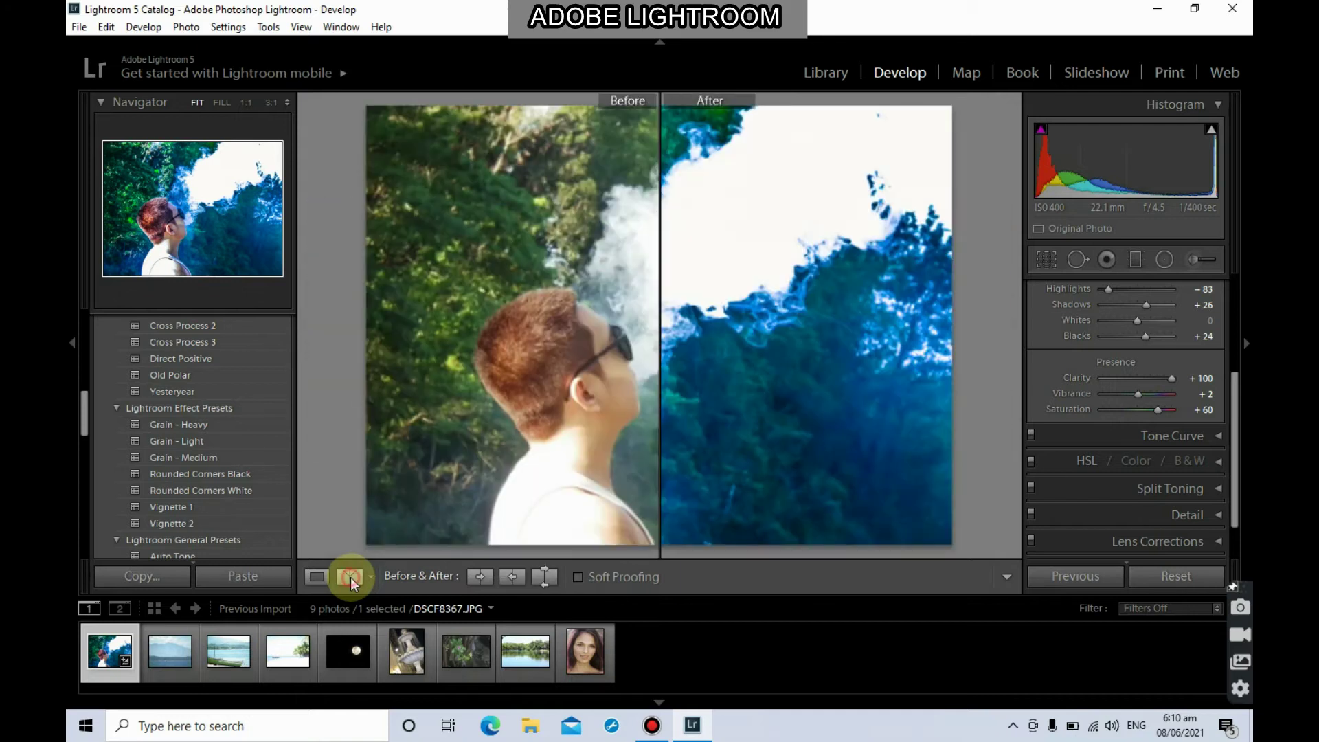
click(313, 575)
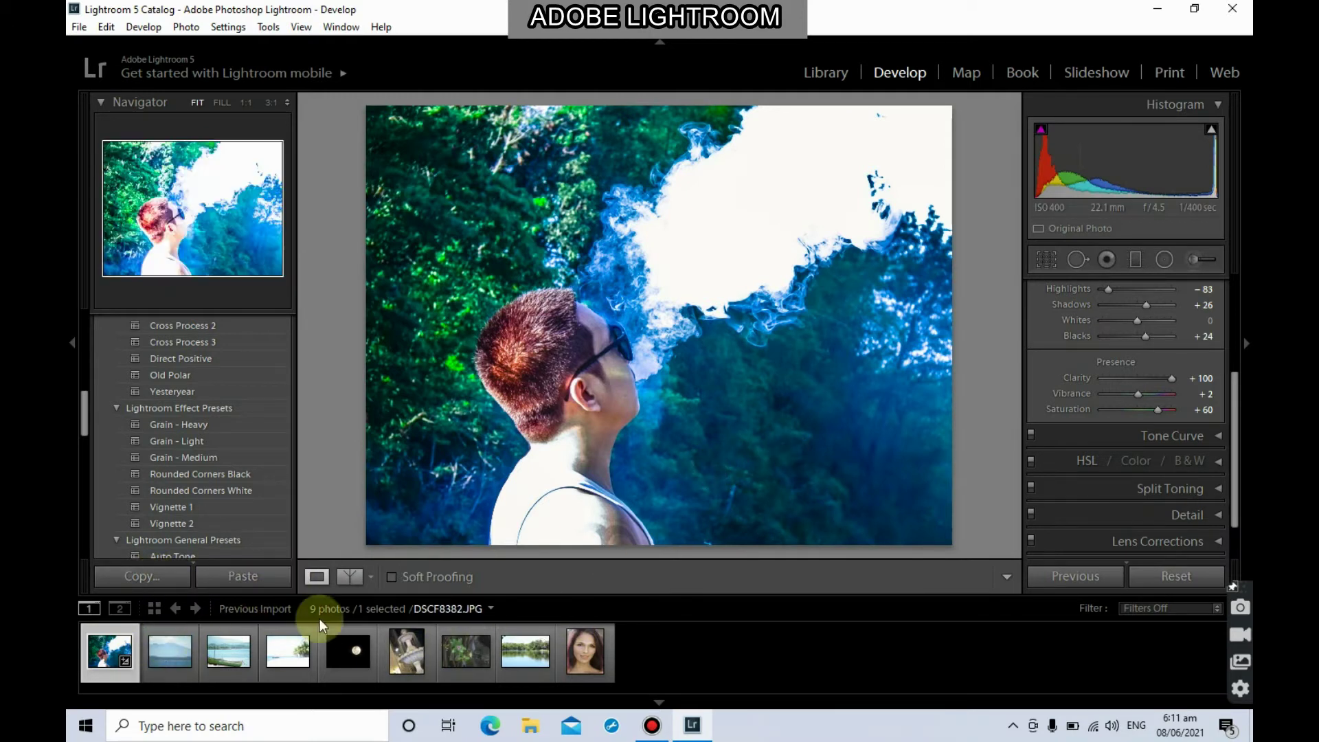
Step: Switch between the fountain photo DSCF8632.JPG and the edited smoke portrait to compare them
click(405, 650)
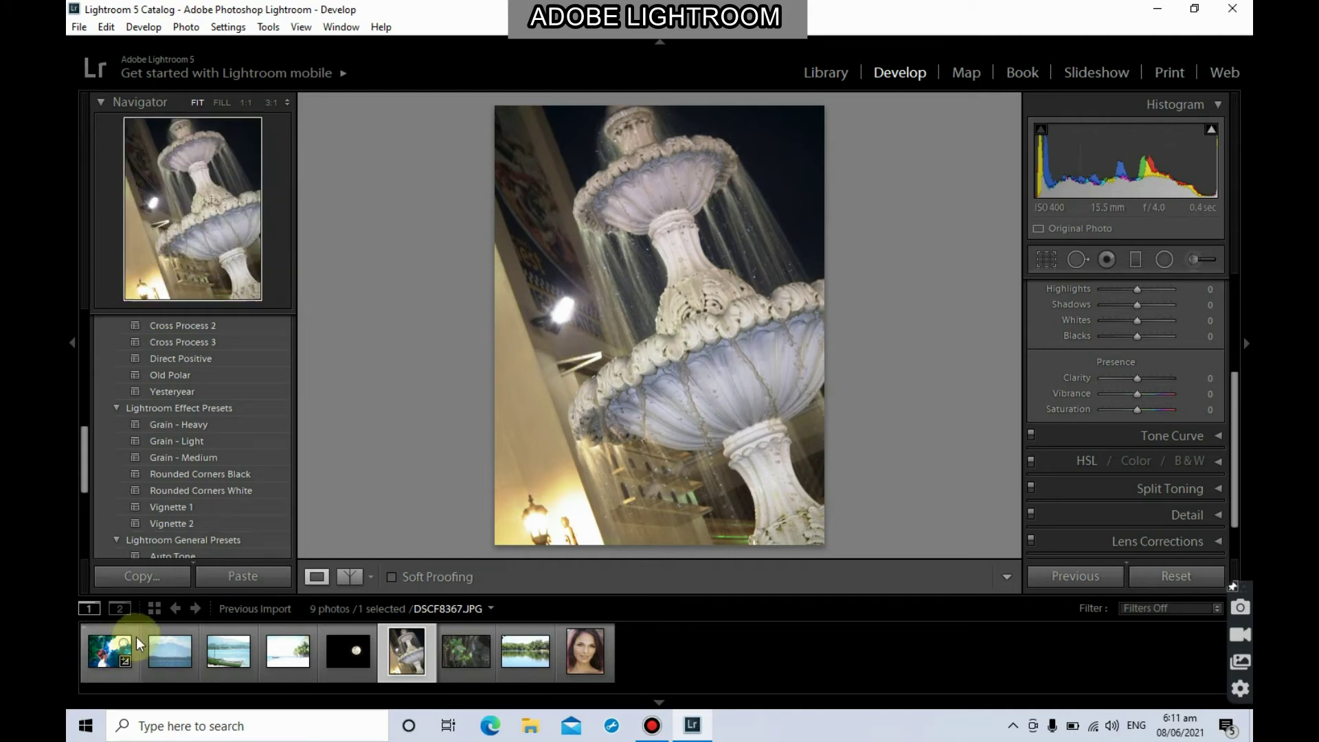
click(114, 647)
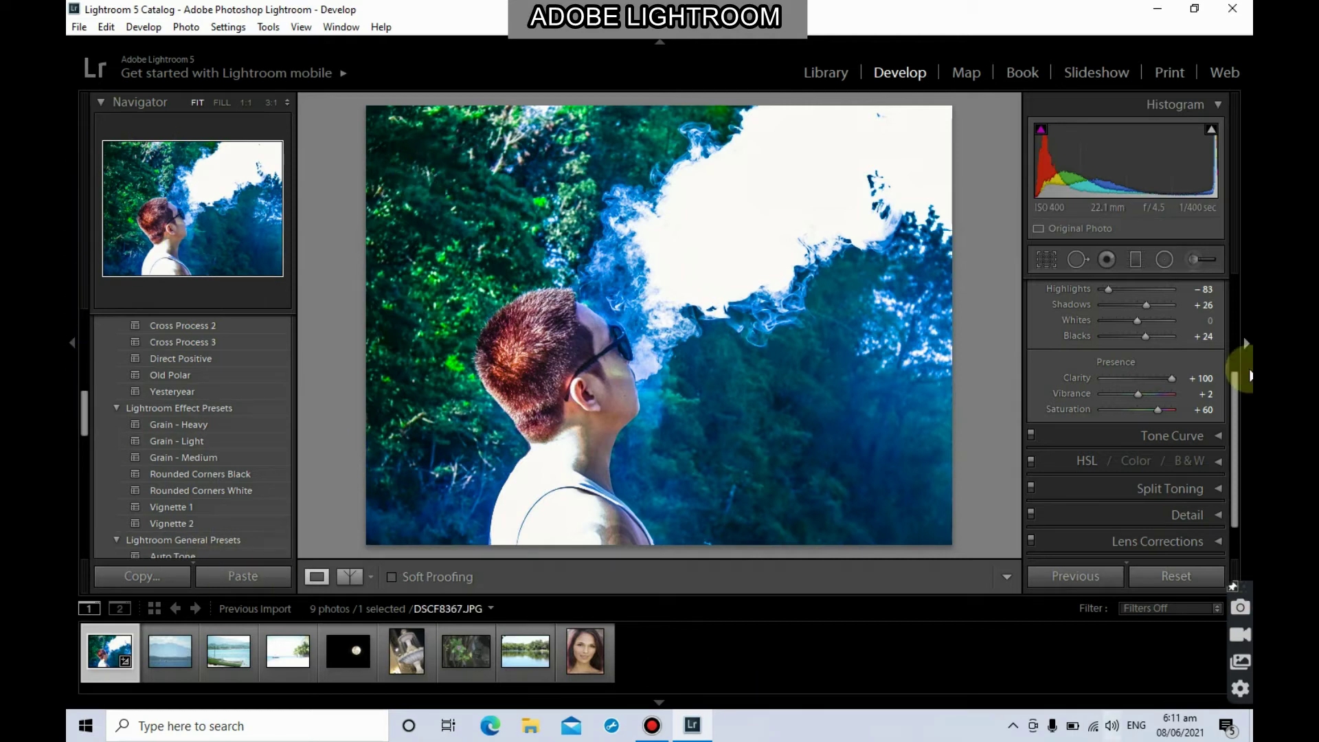
click(399, 646)
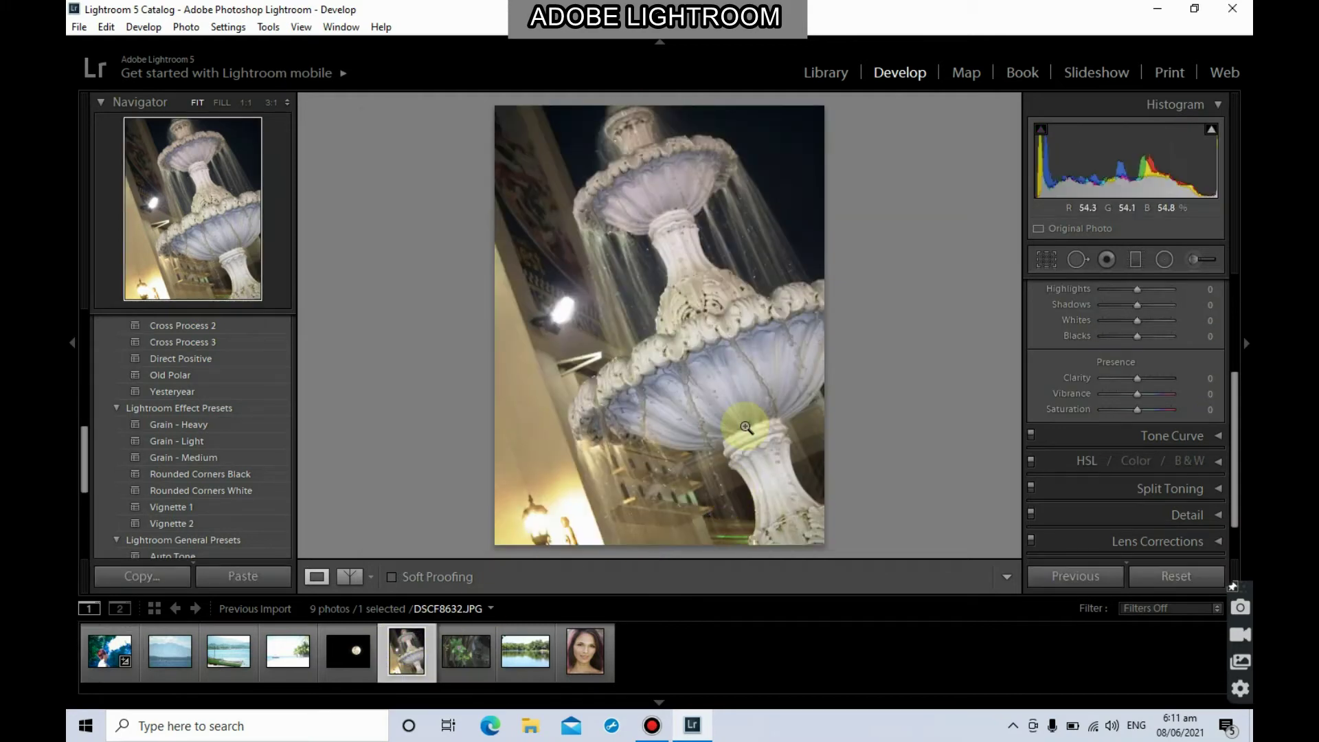
Step: Copy the smoke portrait's develop settings and paste them onto the fountain photo DSCF8632.JPG and the flower photo IMG_0643.JPG
click(98, 655)
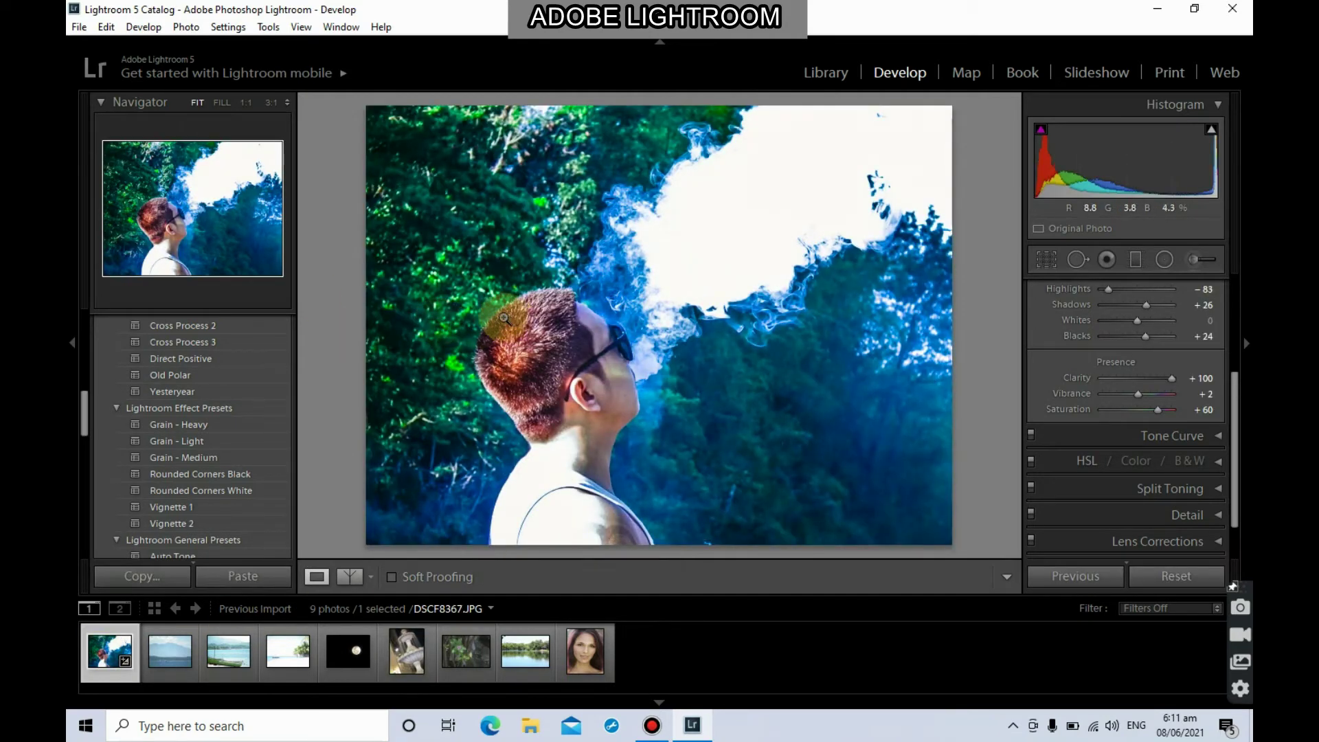
click(142, 578)
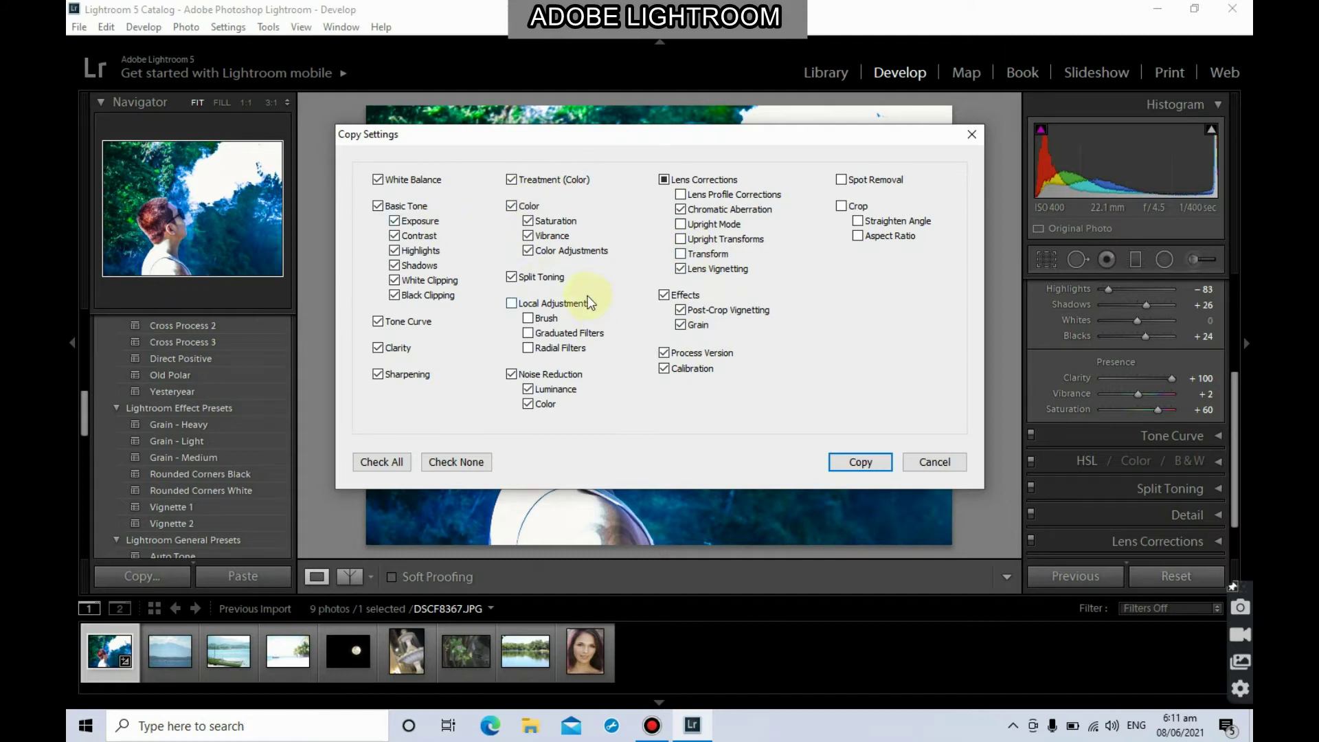
click(861, 463)
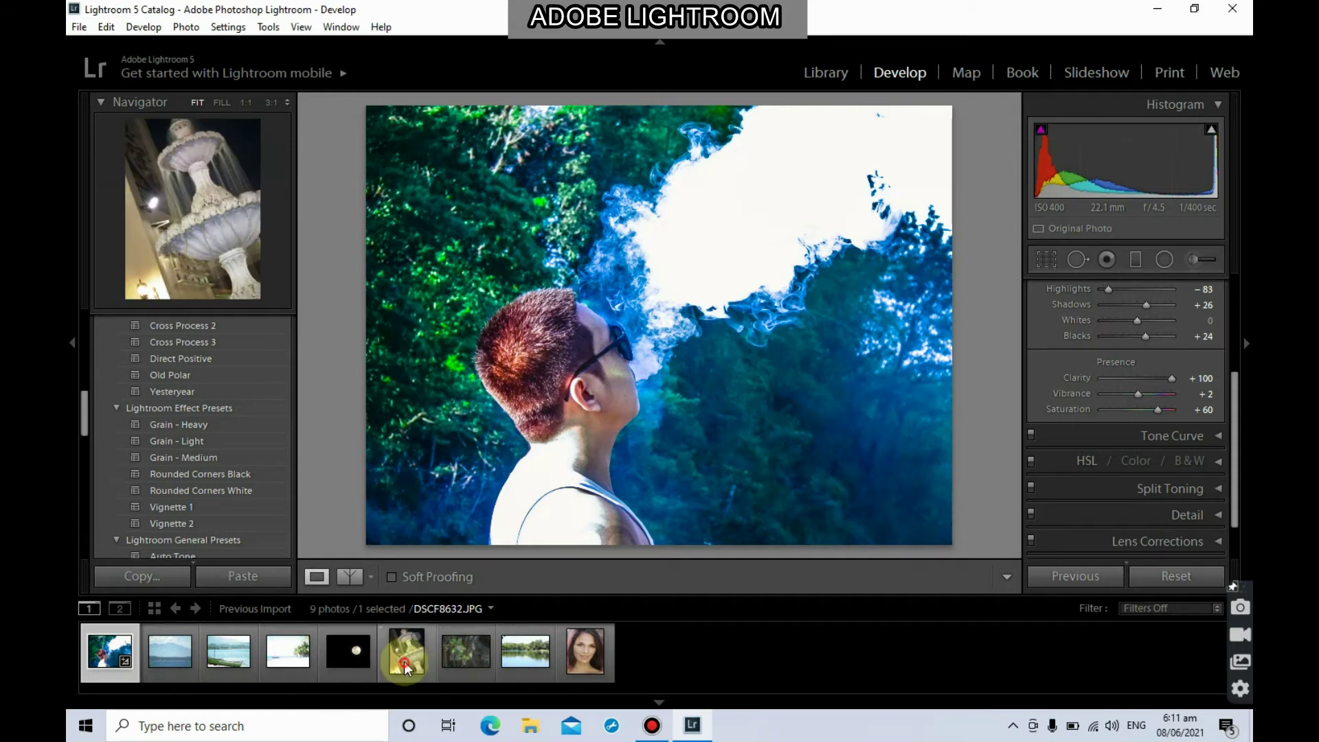
click(405, 661)
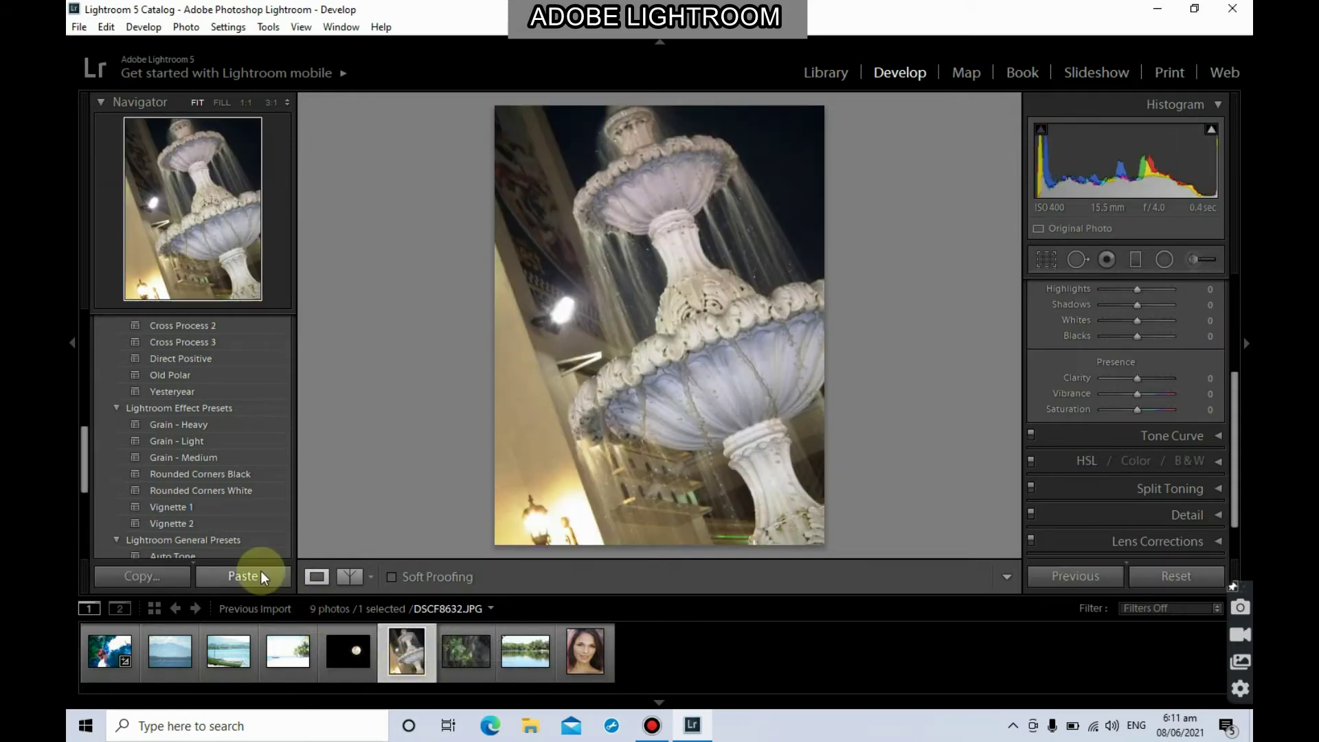
click(261, 567)
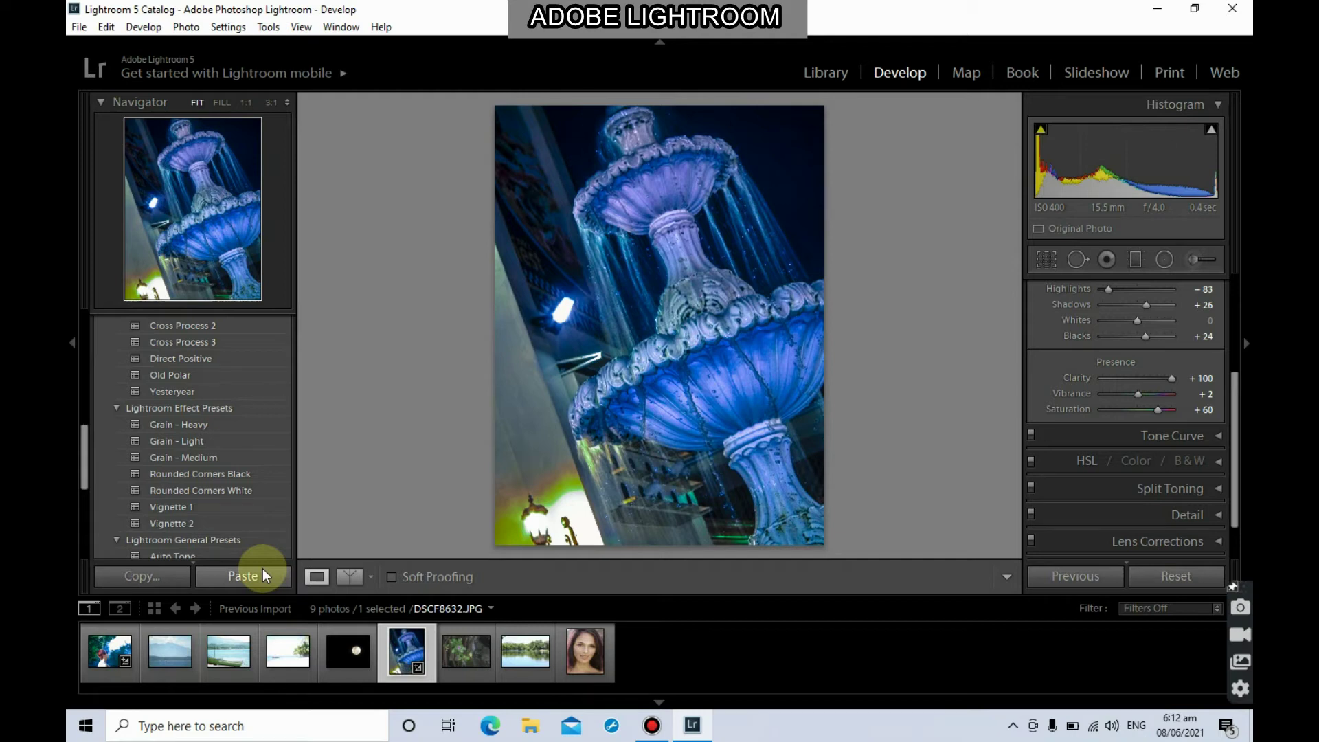
click(462, 656)
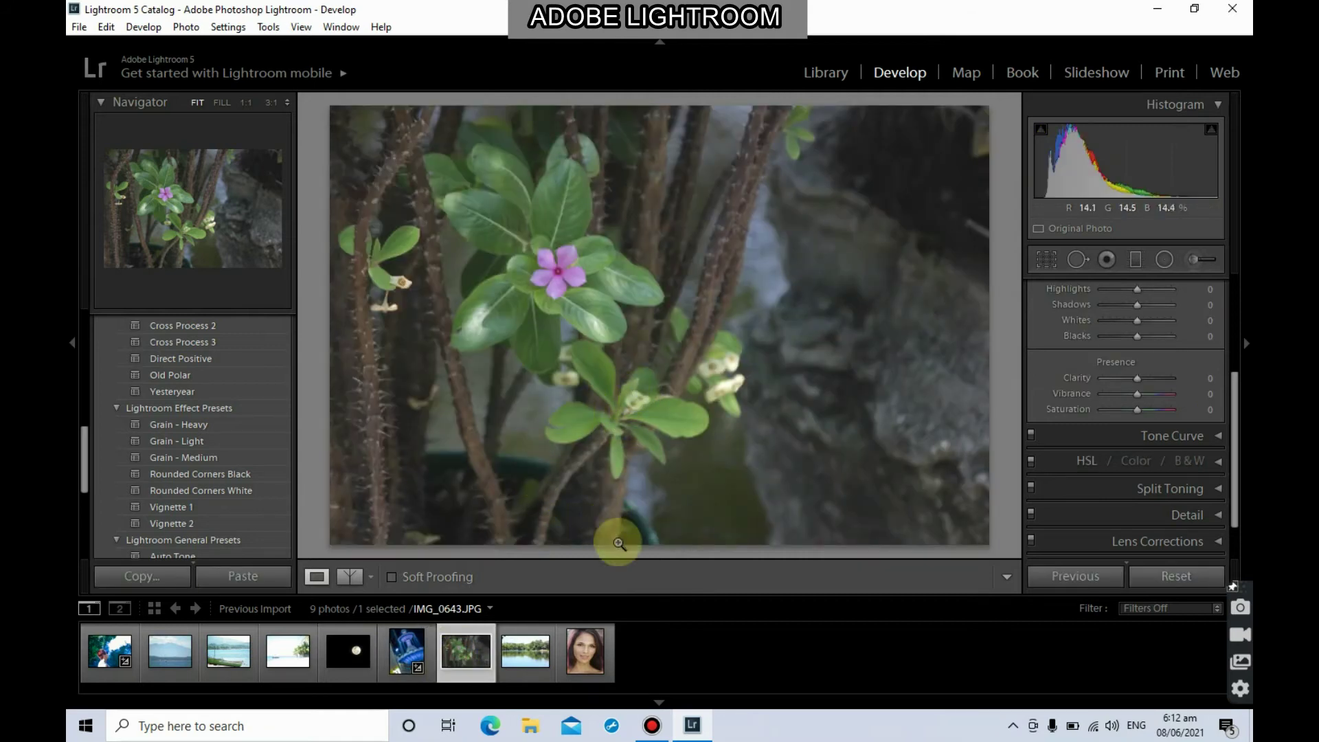
click(229, 575)
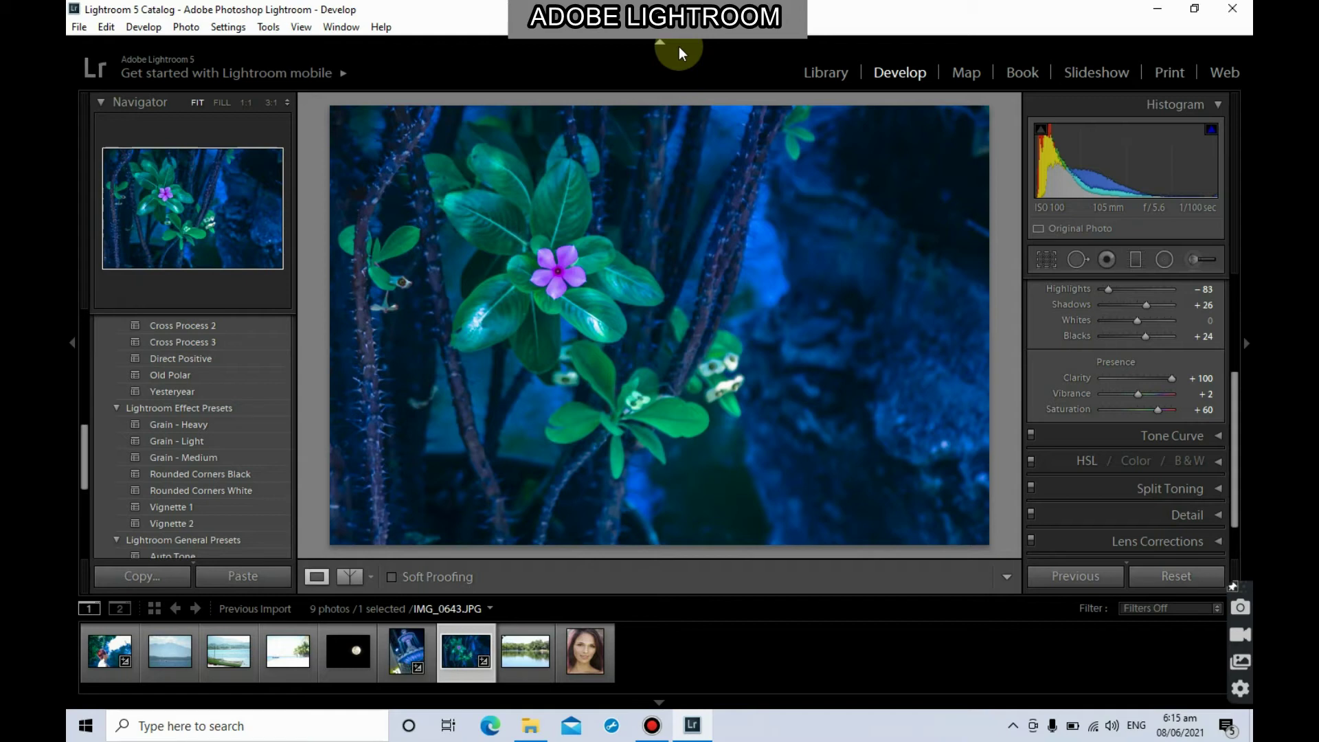
Step: On beach photo DSCF8393.JPG, set Temp -17, Tint +7, Exposure -2.02, Contrast +38, Highlights -29, Shadows -7, Whites -62 and Blacks +86
click(273, 649)
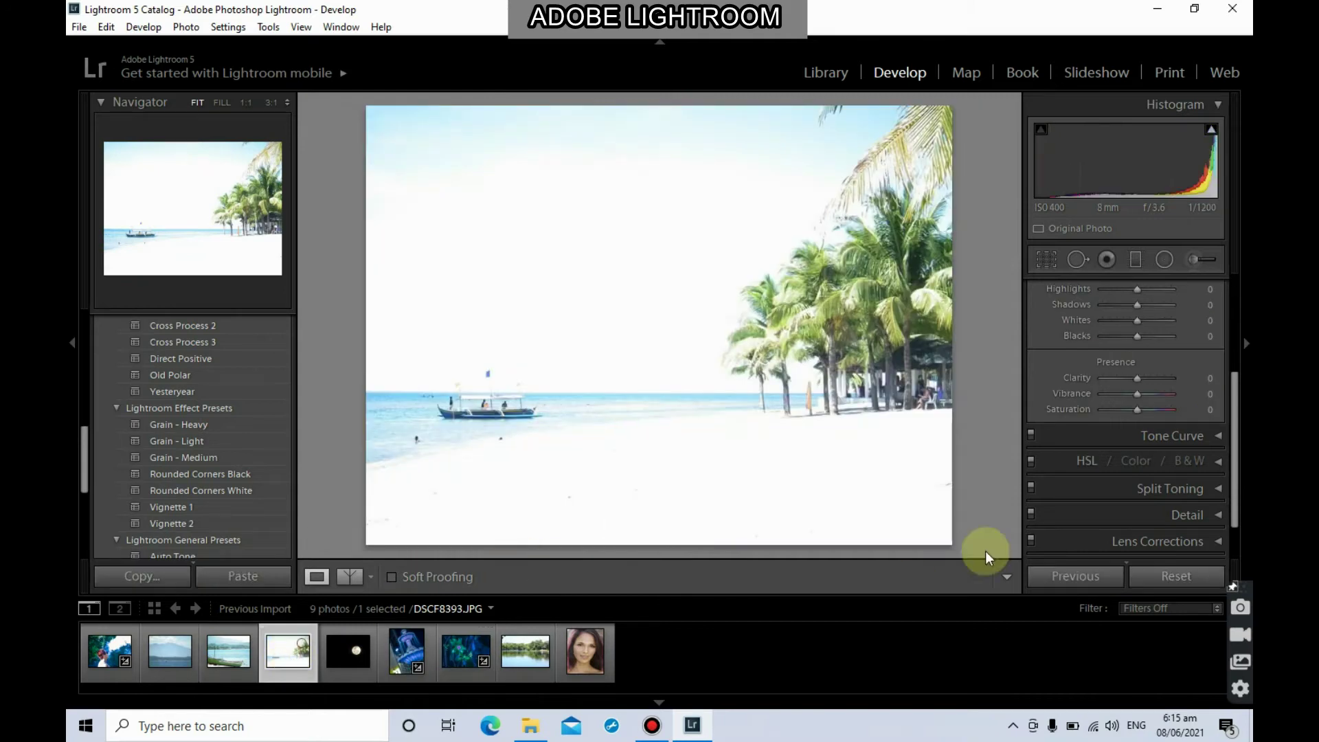
scroll(1152, 412, up, 2)
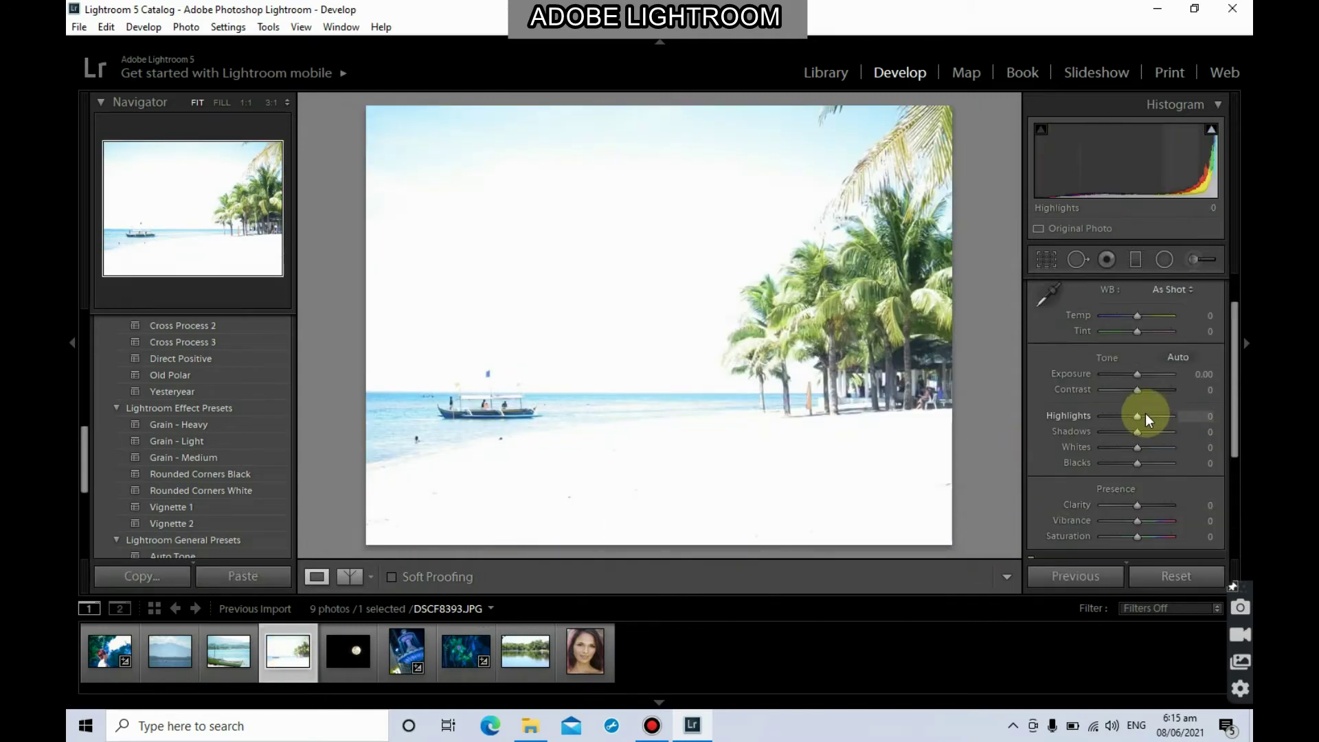
drag(1142, 318, 1174, 464)
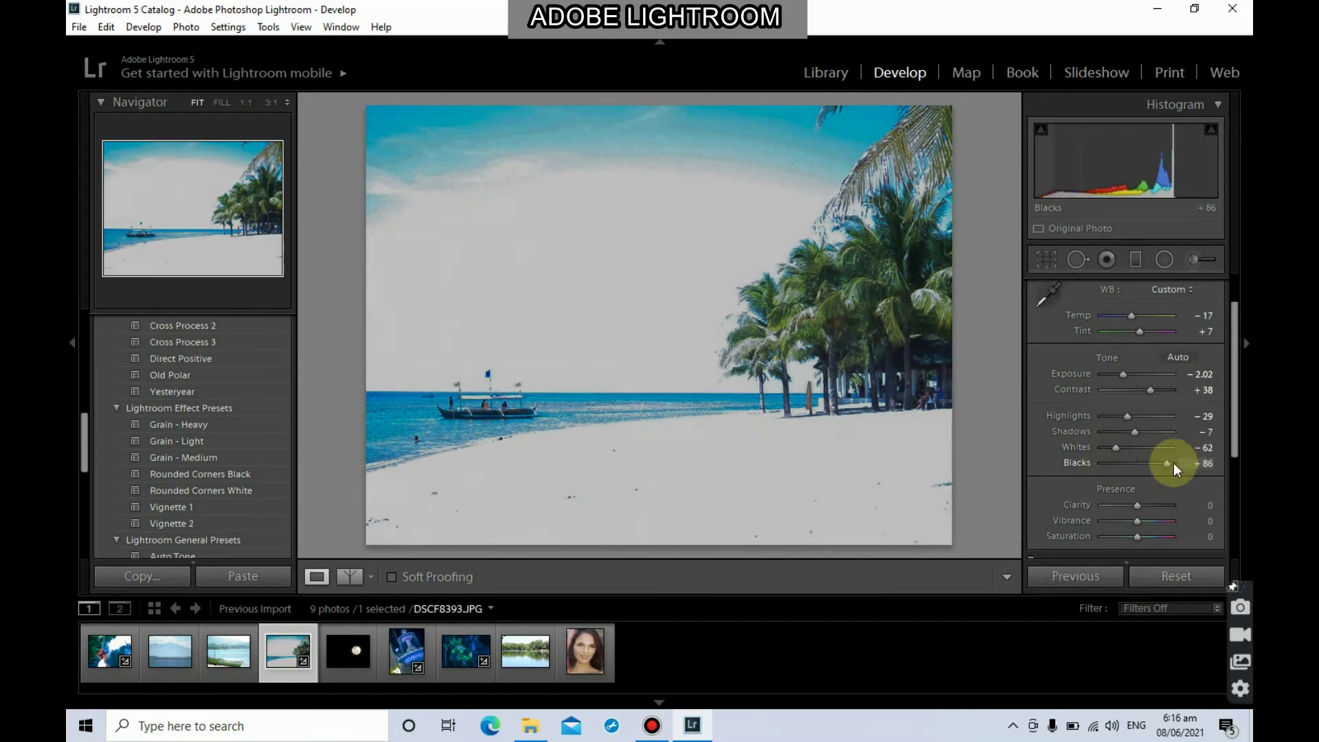
Step: Set the beach photo's Clarity to +57, Vibrance to +88 and Saturation to +50
drag(1137, 505, 1165, 526)
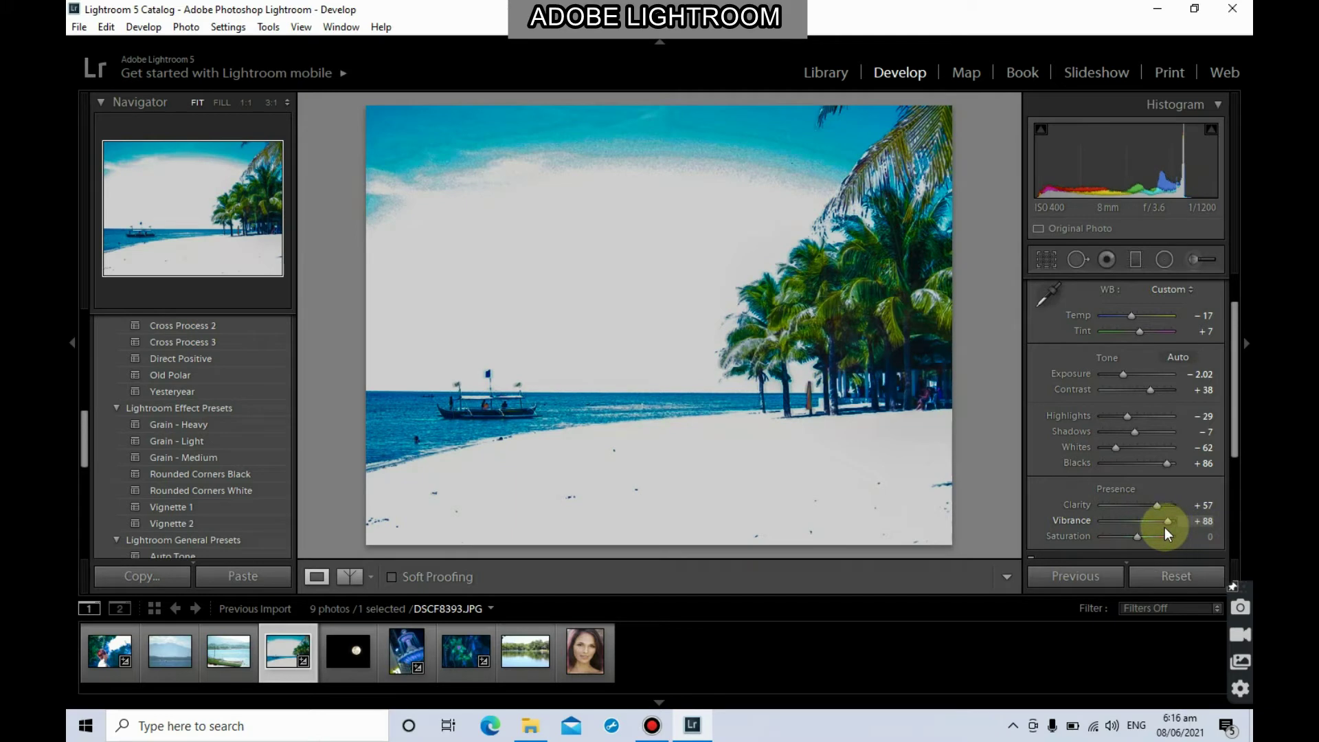
drag(1233, 415, 1231, 468)
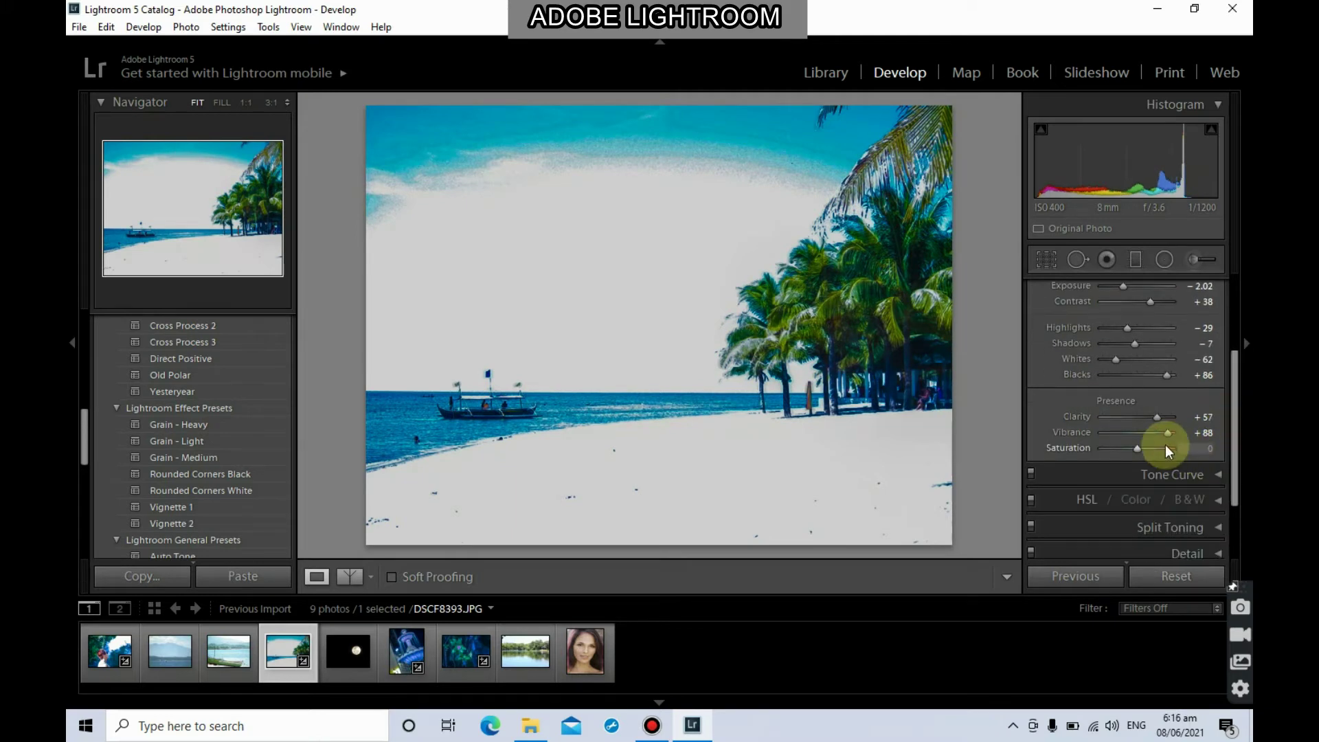
mouse_move(1139, 447)
mouse_down()
mouse_move(1161, 450)
mouse_move(1108, 452)
mouse_move(1161, 456)
mouse_up()
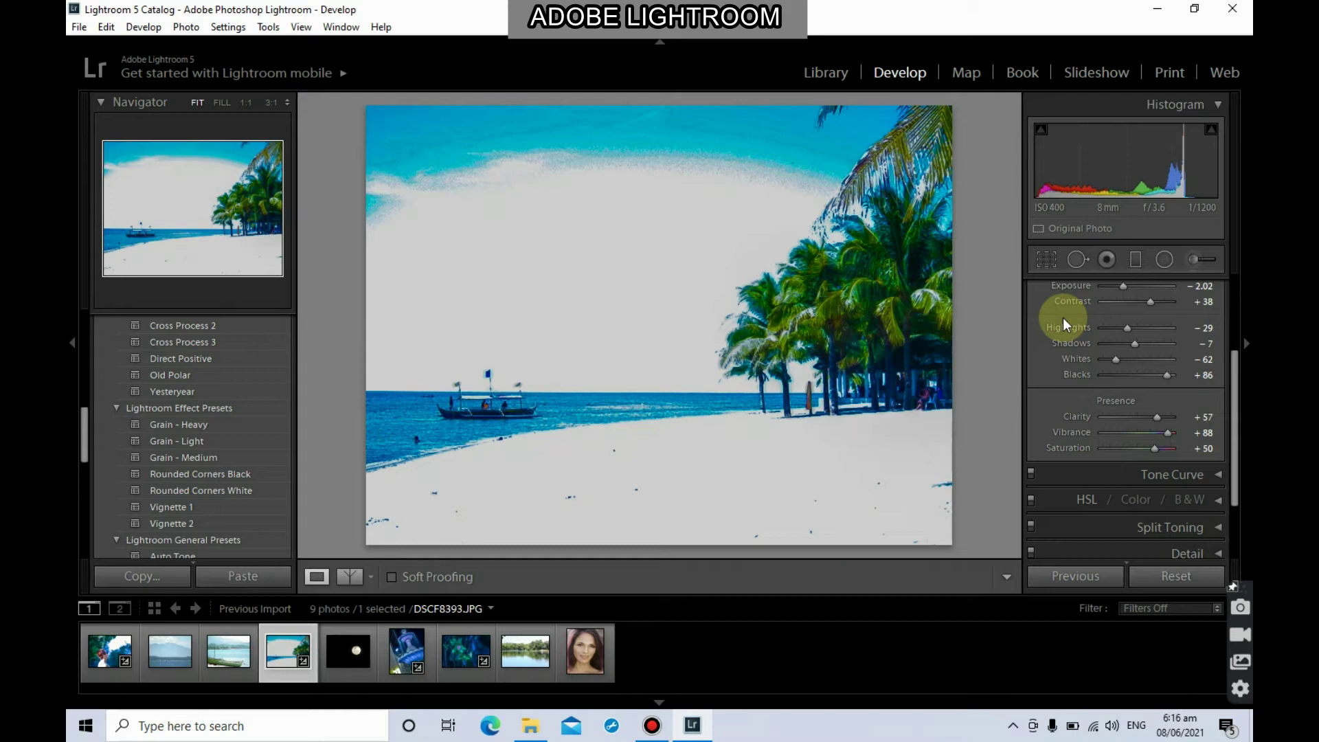
Step: Save the beach photo's settings as a new develop preset named PHOTO ENHANCEMENT 1 in User Presets
click(106, 28)
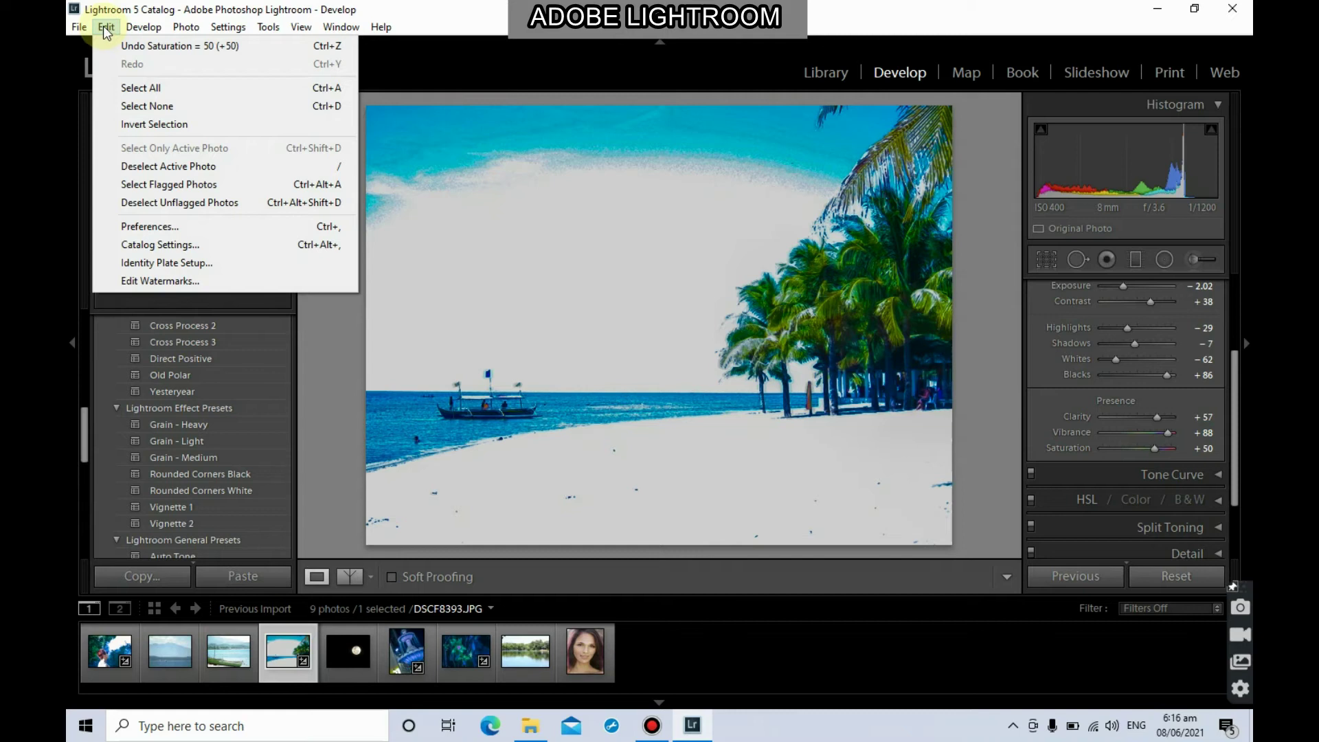
mouse_move(147, 29)
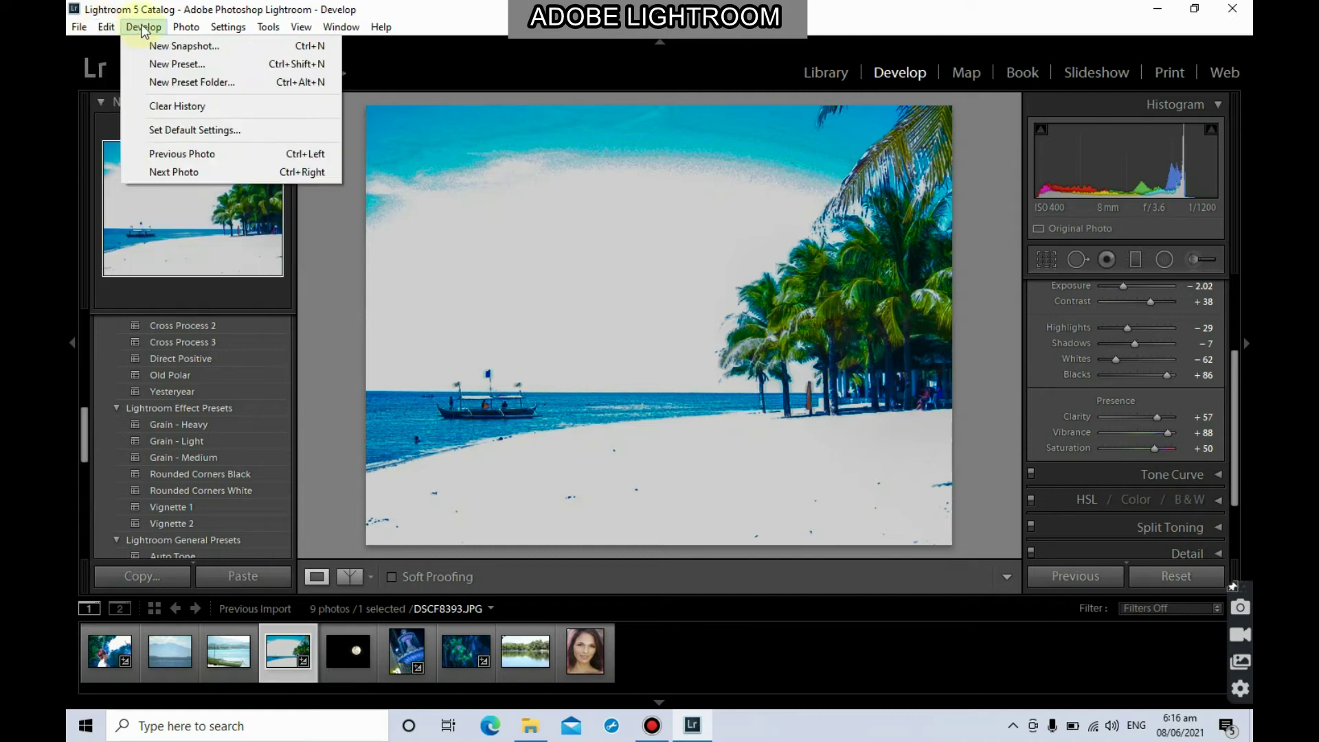
click(163, 65)
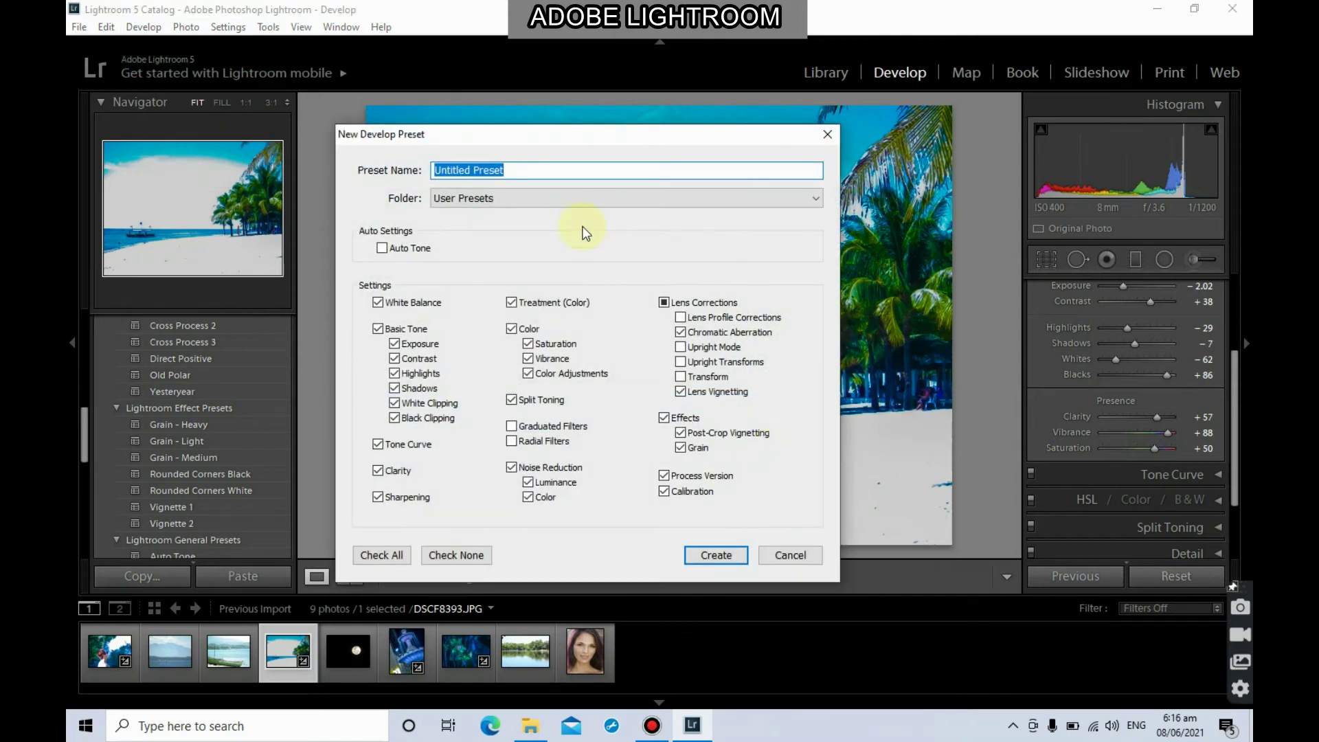
drag(584, 135, 743, 115)
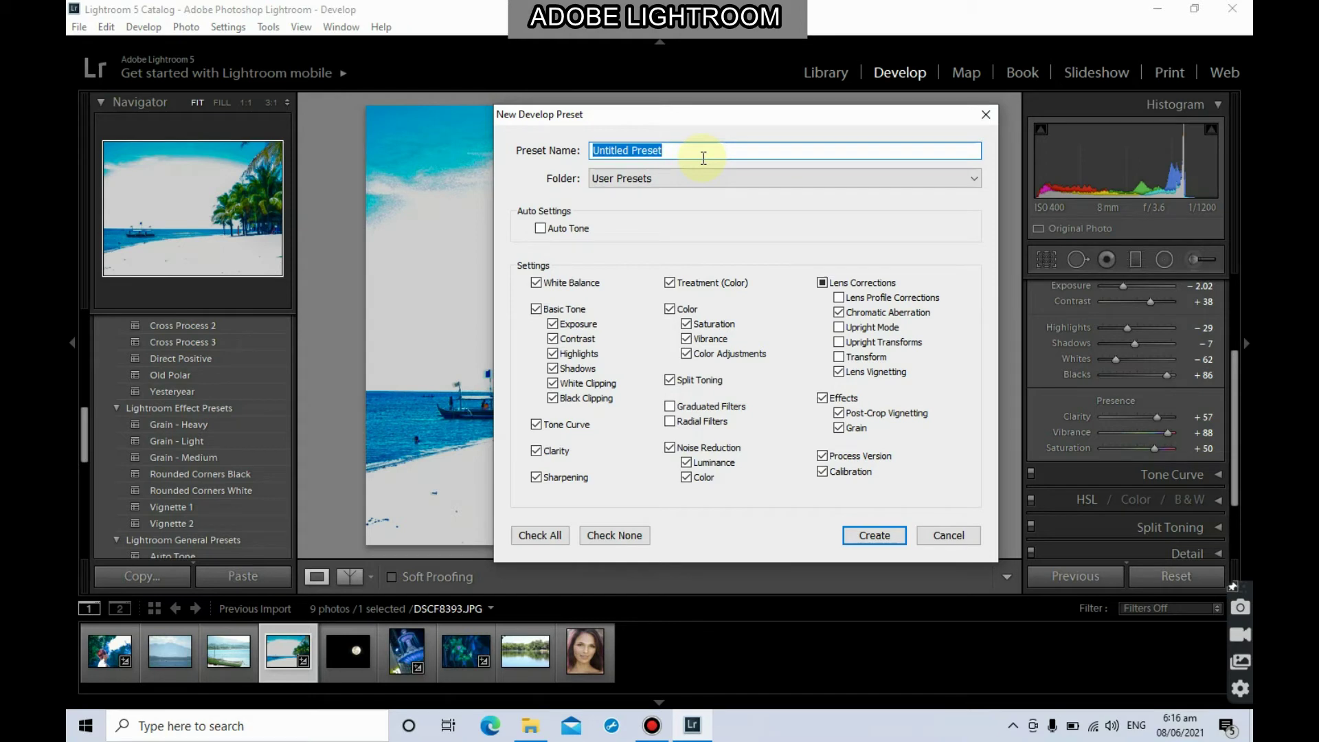
text(PHOTO)
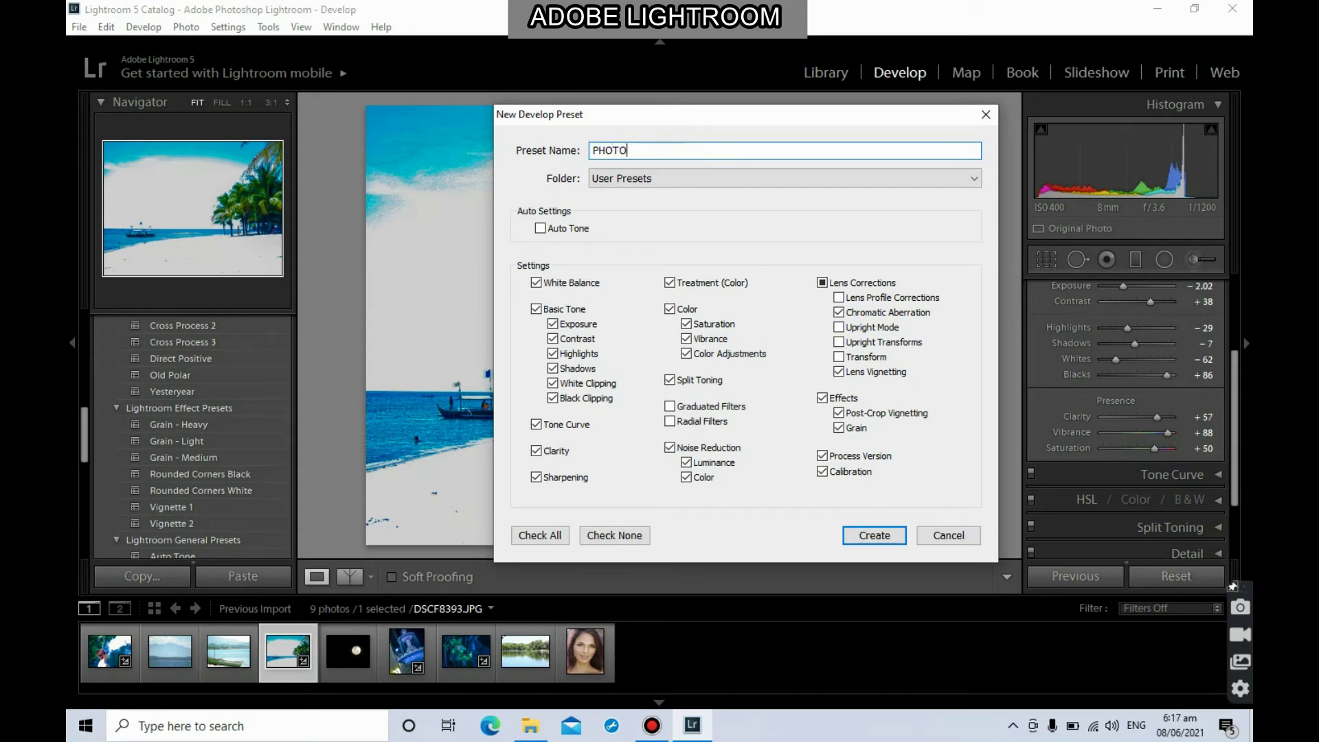
text( ENHANCEMENT 1)
click(838, 296)
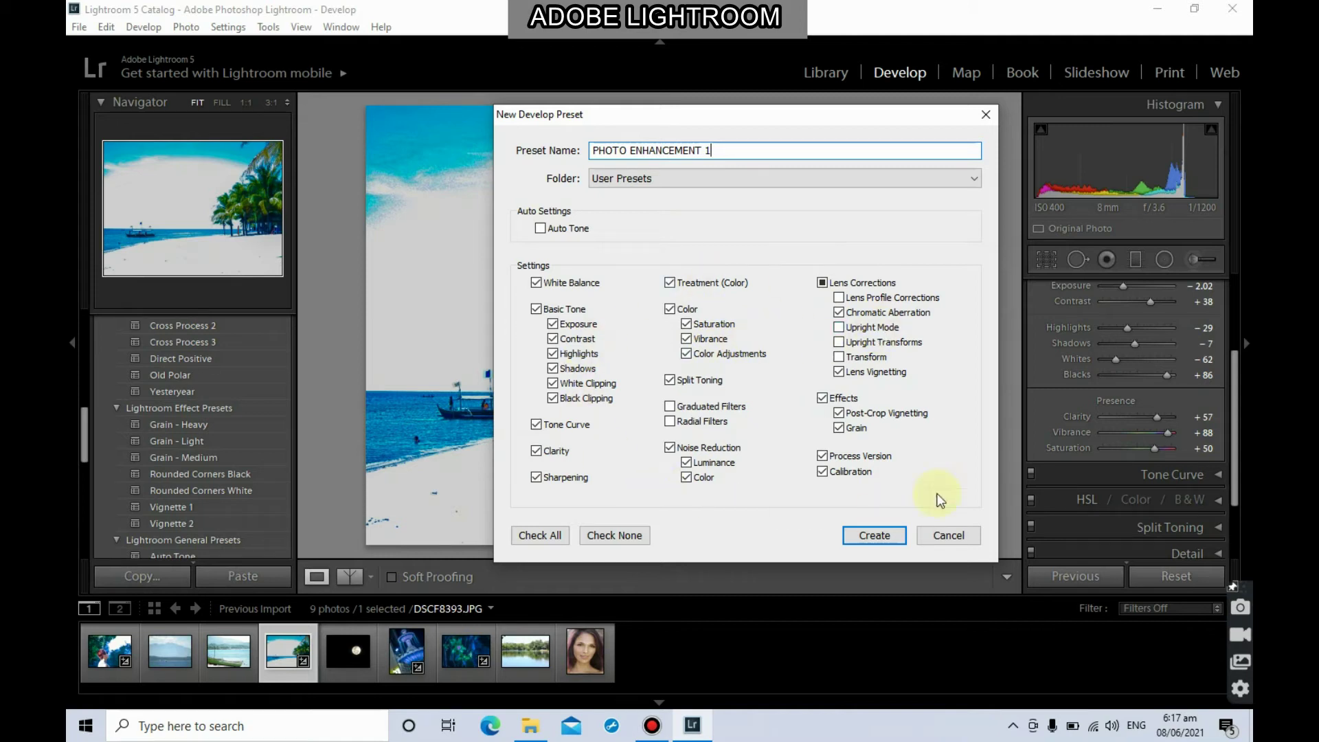
click(877, 534)
Step: Apply the PHOTO ENHANCEMENT 1 user preset to the boat photo DSCF8389.JPG
scroll(206, 426, down, 5)
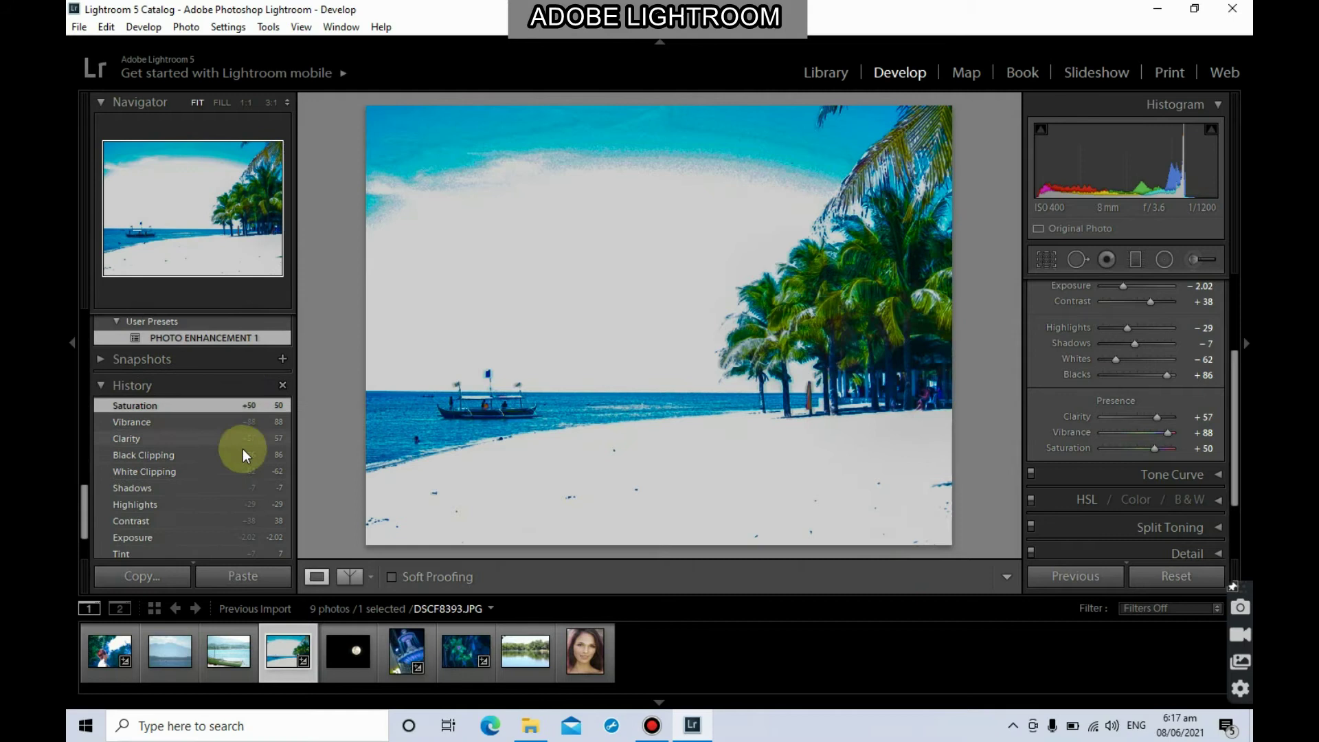
scroll(241, 450, up, 5)
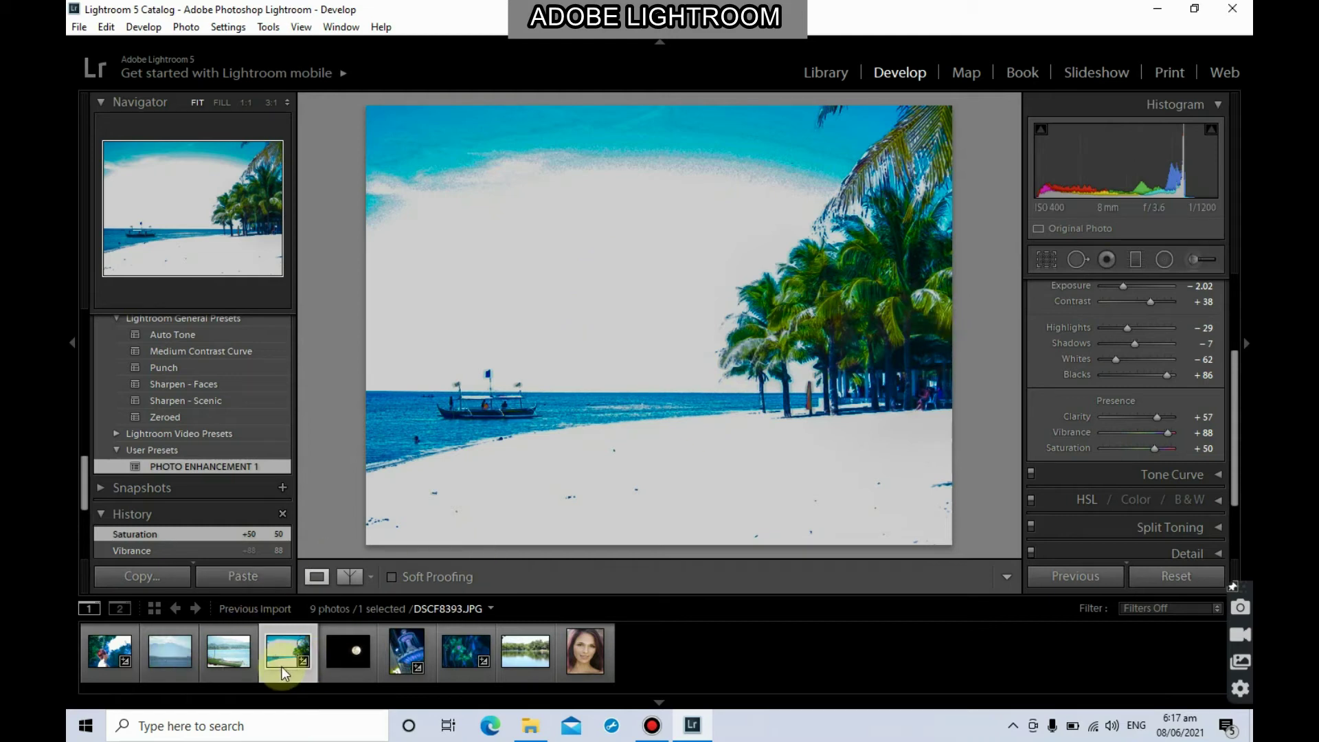
click(216, 654)
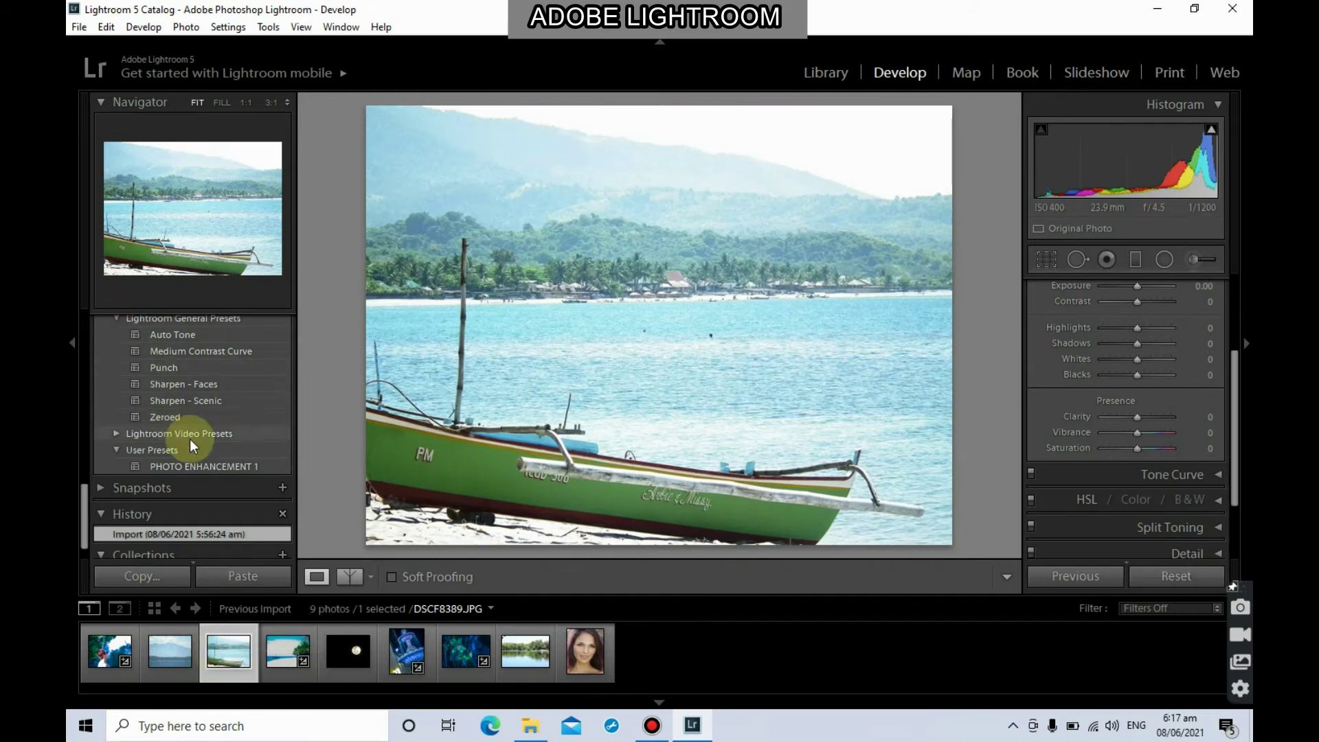
click(216, 465)
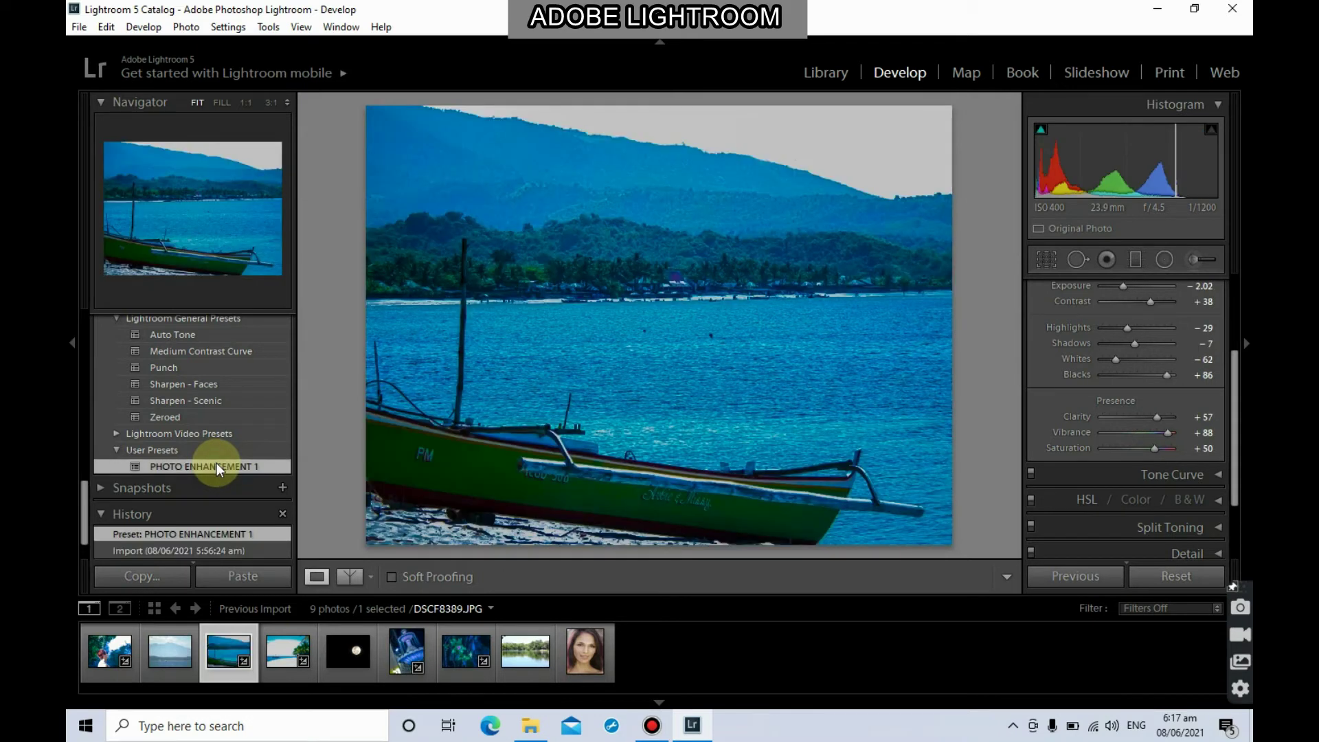
Step: Review the preset's values on the boat photo and set its Exposure to 0.00
scroll(1058, 507, down, 2)
scroll(1059, 507, up, 3)
scroll(1059, 507, down, 1)
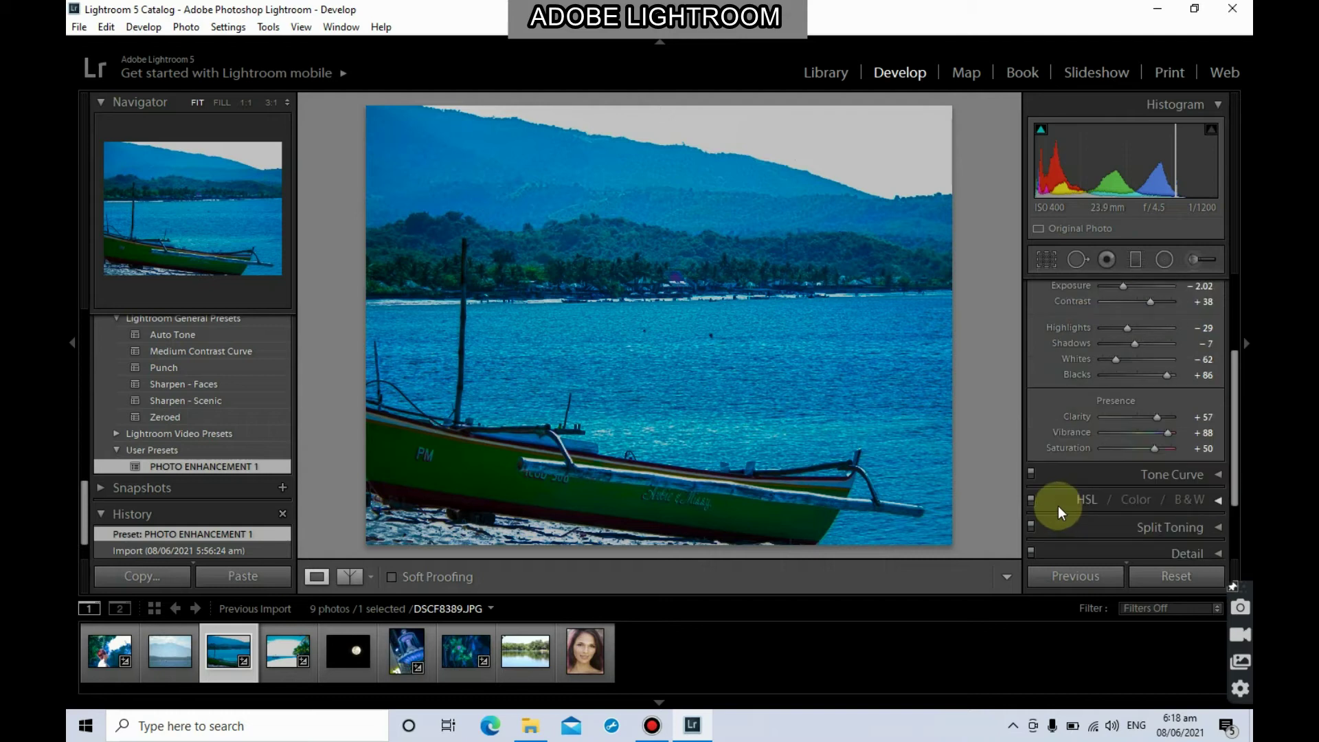
scroll(1058, 506, up, 1)
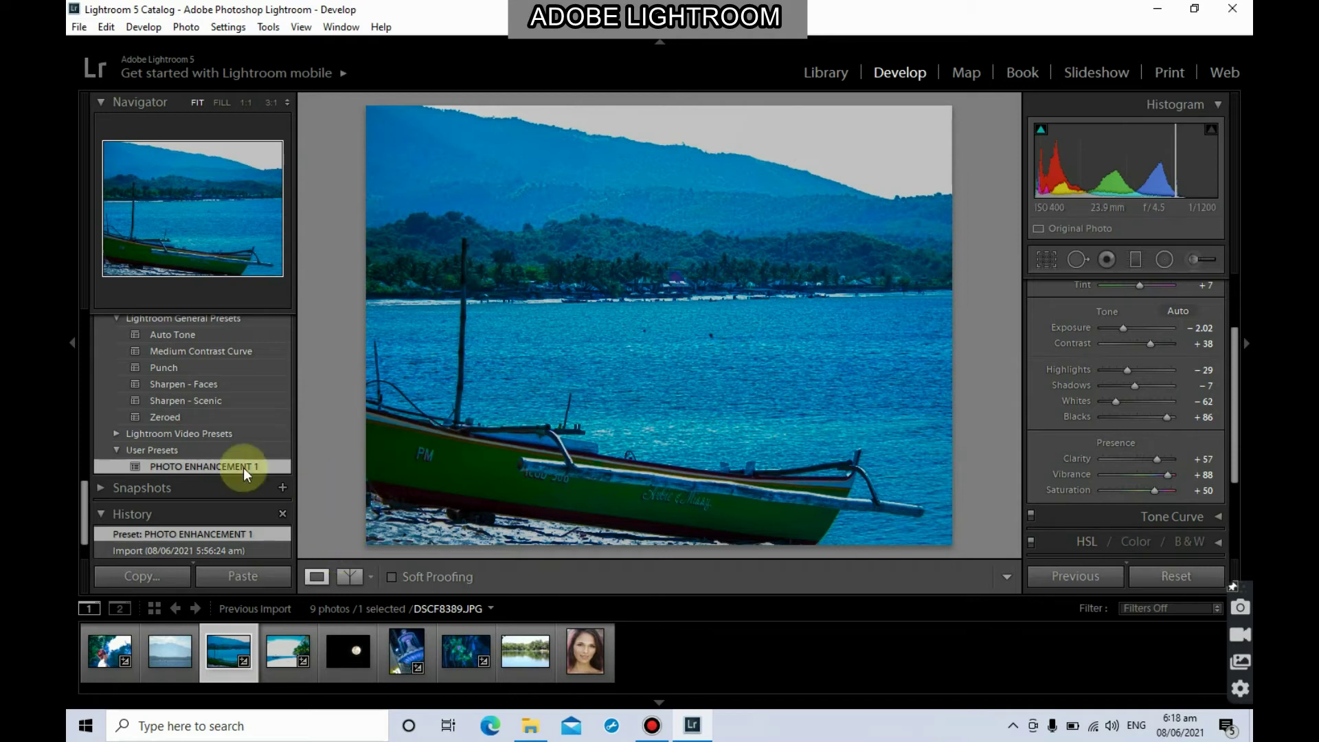
scroll(217, 455, up, 6)
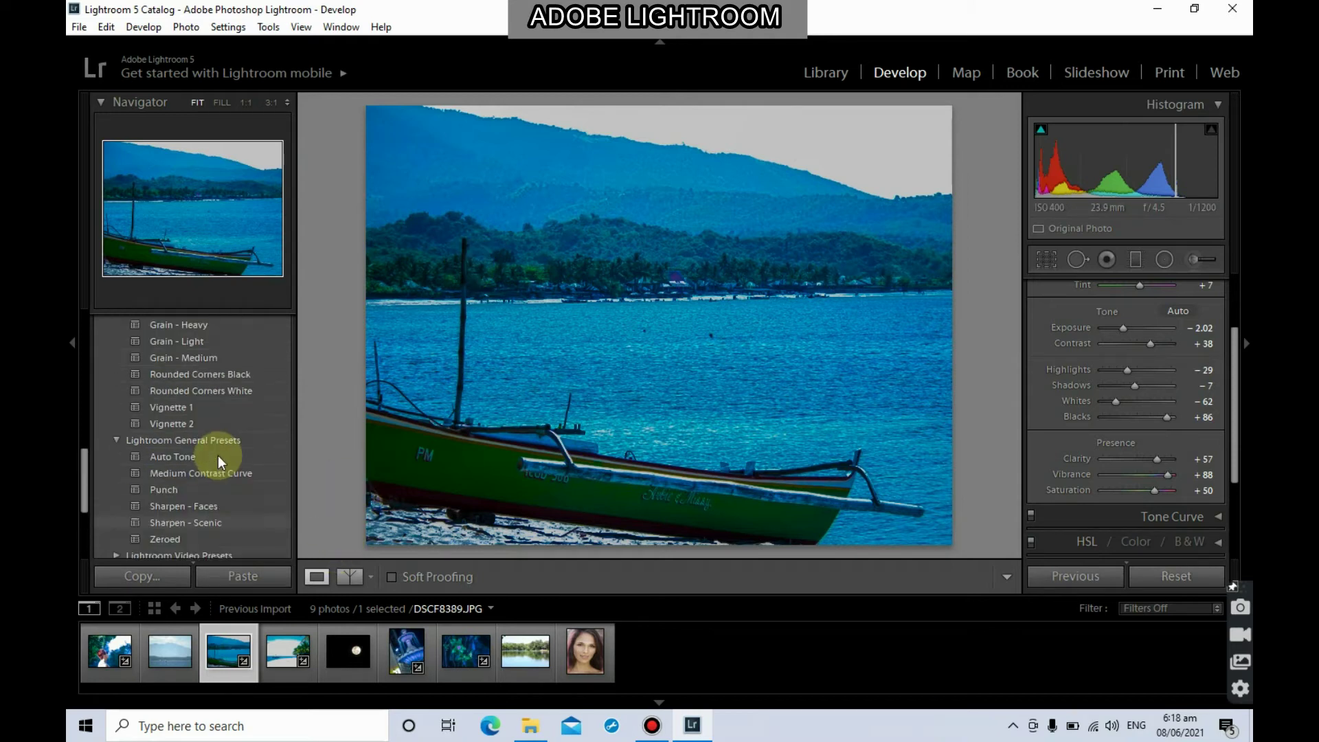
scroll(217, 456, down, 6)
click(212, 420)
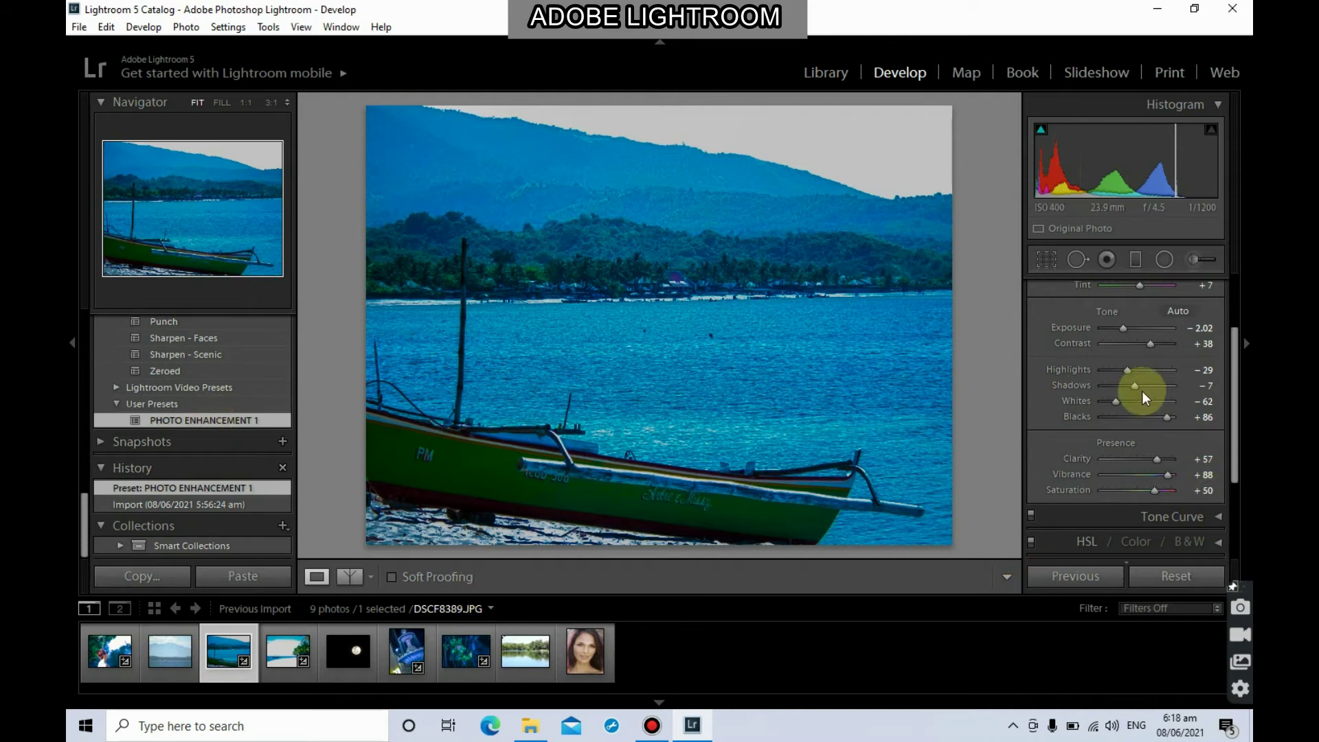
drag(1121, 327, 1138, 327)
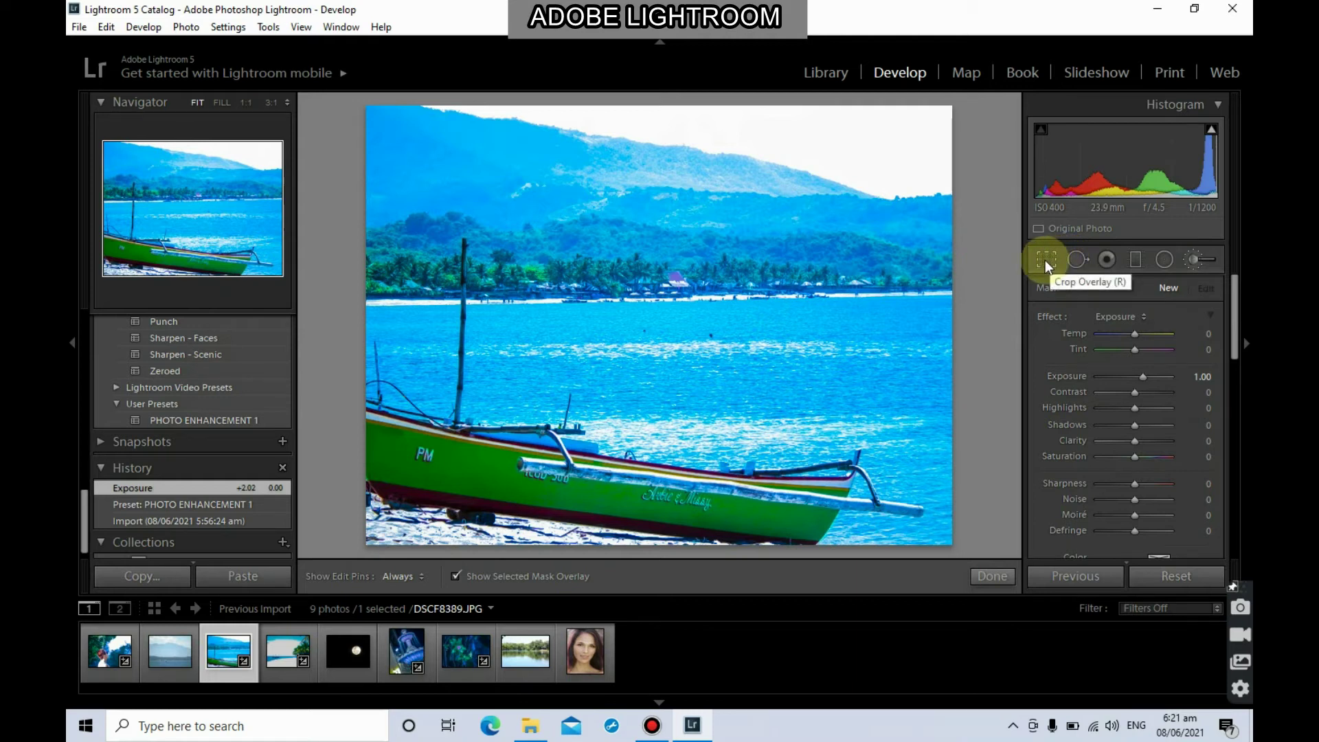
Step: Crop the smoke portrait DSCF8367.JPG tighter around the man and smoke, and rotate it to an angle of 9.88
click(107, 661)
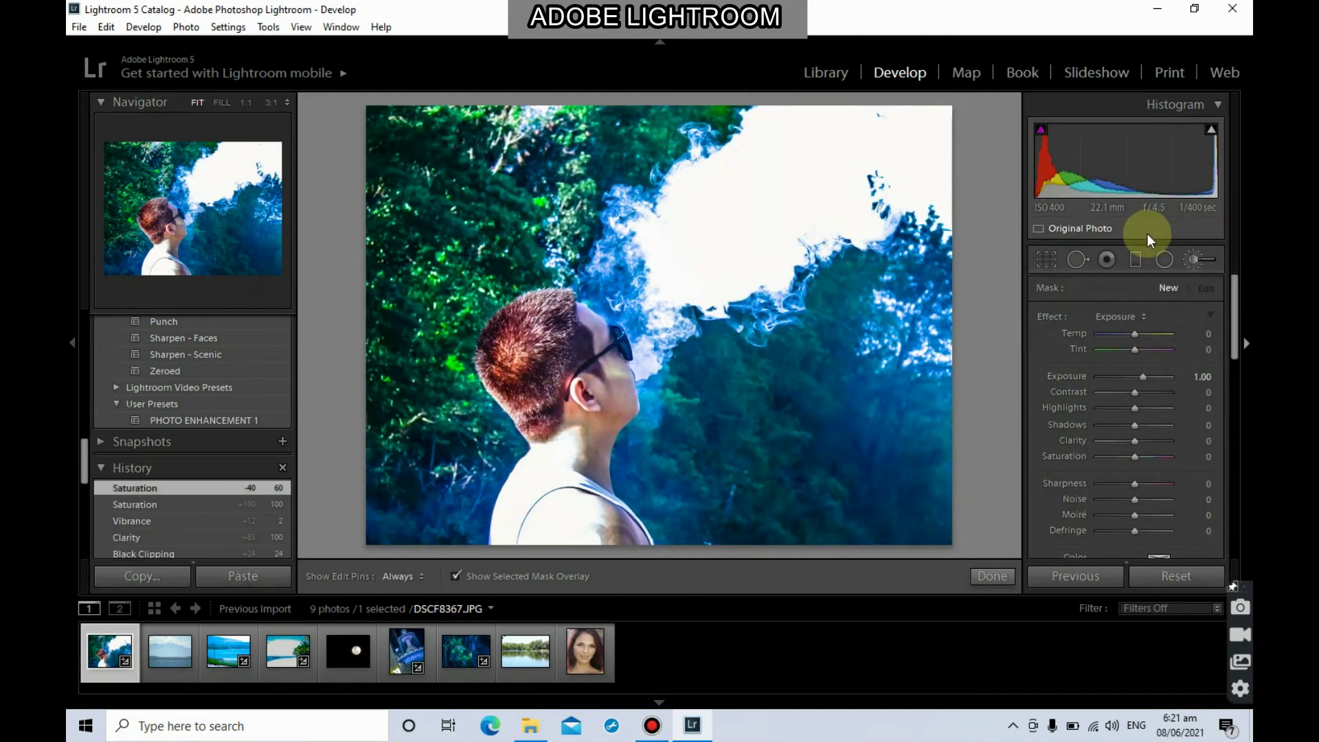
click(1046, 260)
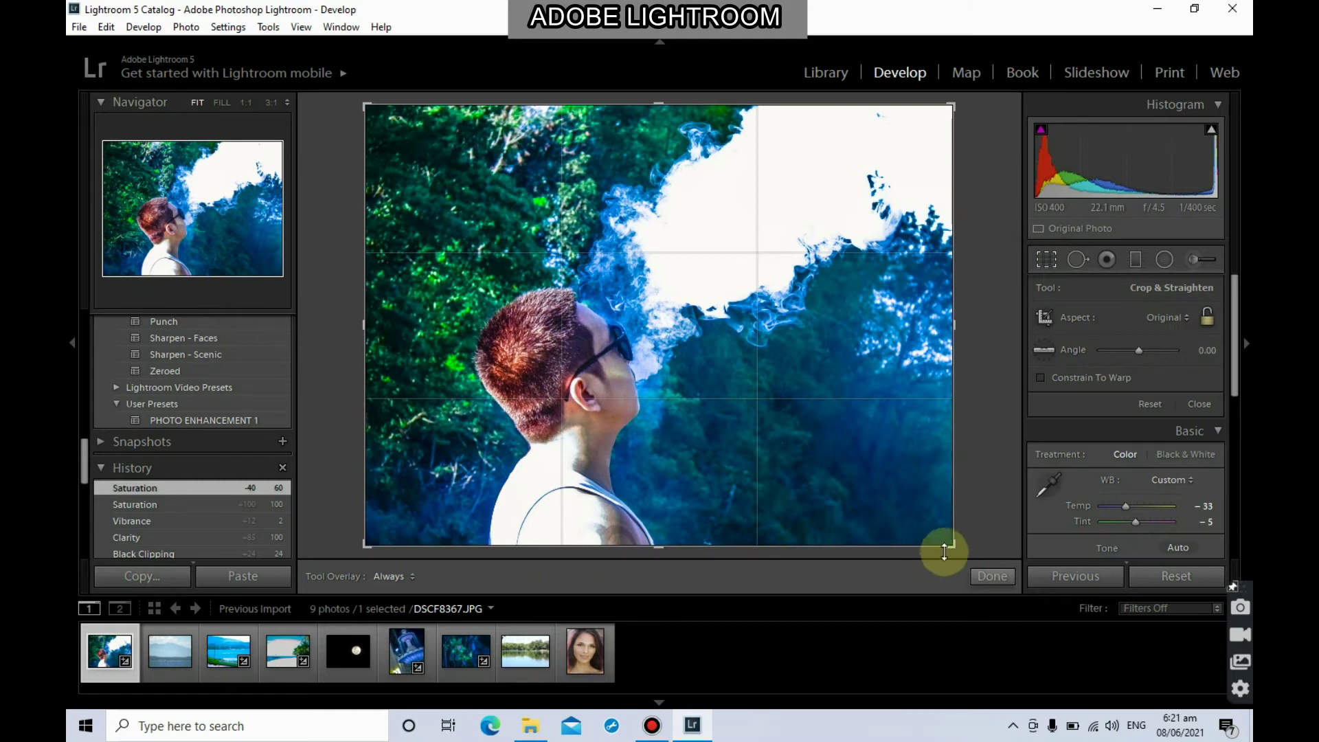
drag(950, 547, 900, 531)
drag(834, 357, 775, 359)
drag(936, 333, 923, 379)
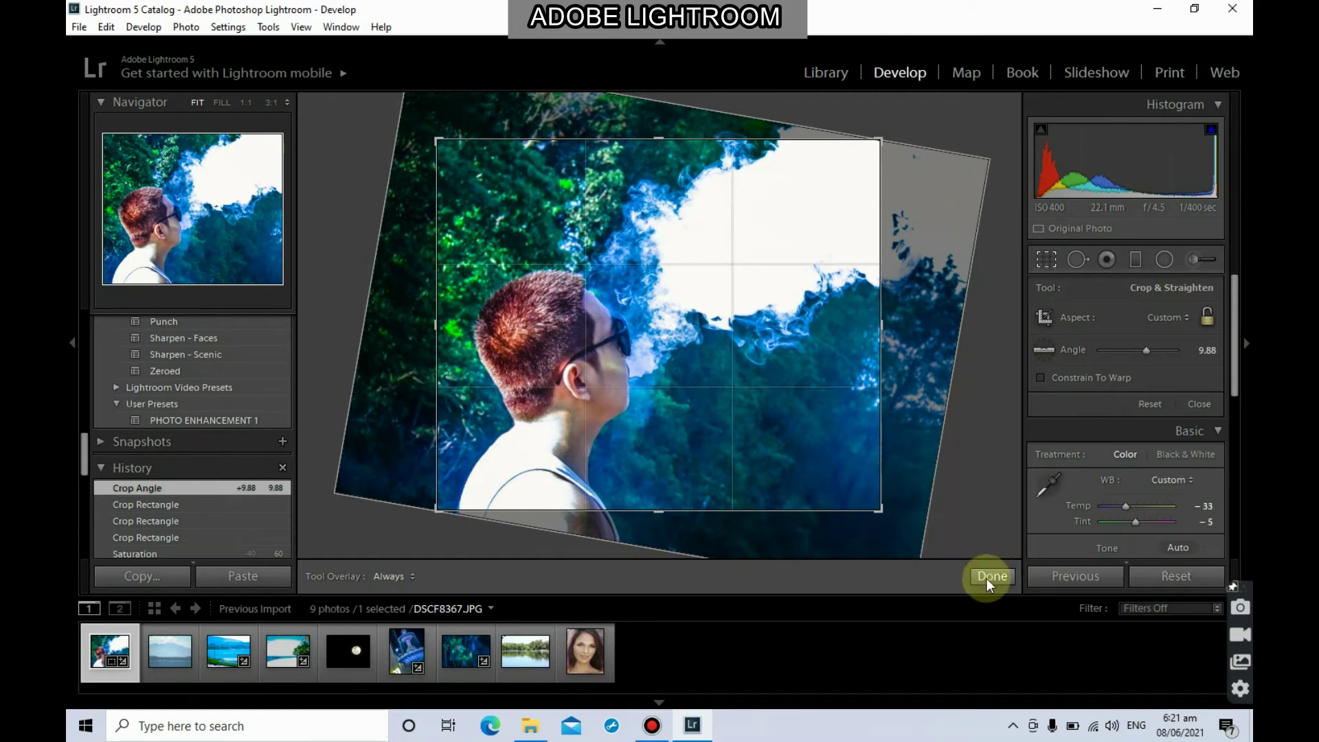
click(987, 575)
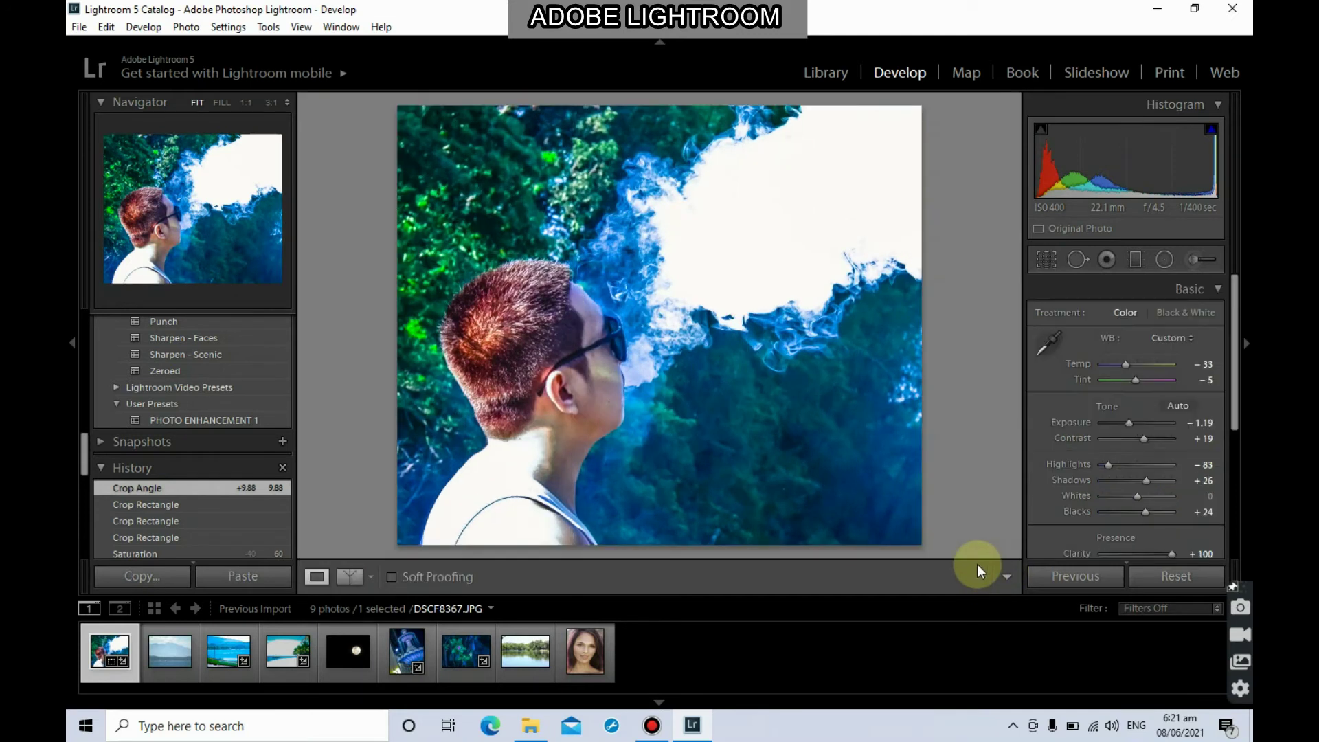
Step: Compare the cropped smoke portrait with its original in the before and after layouts, then return to the single-photo view
click(348, 577)
click(348, 577)
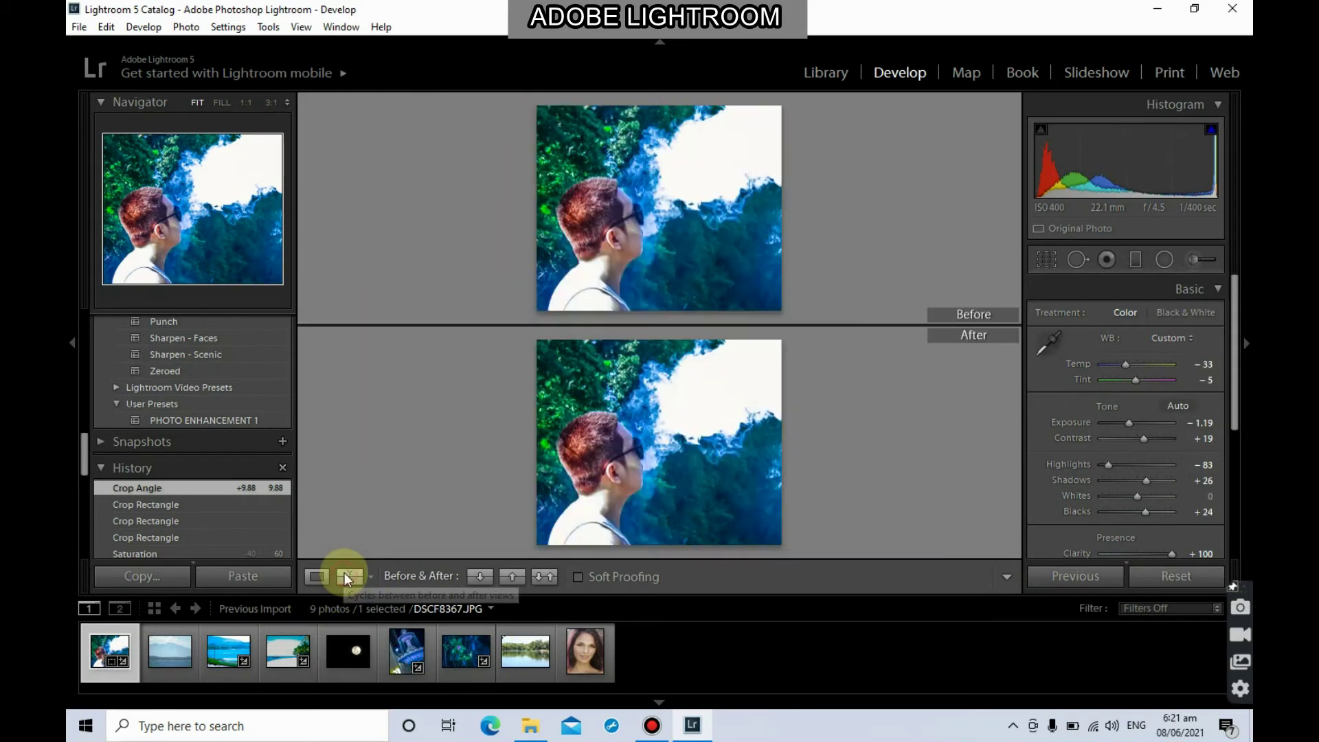
click(349, 578)
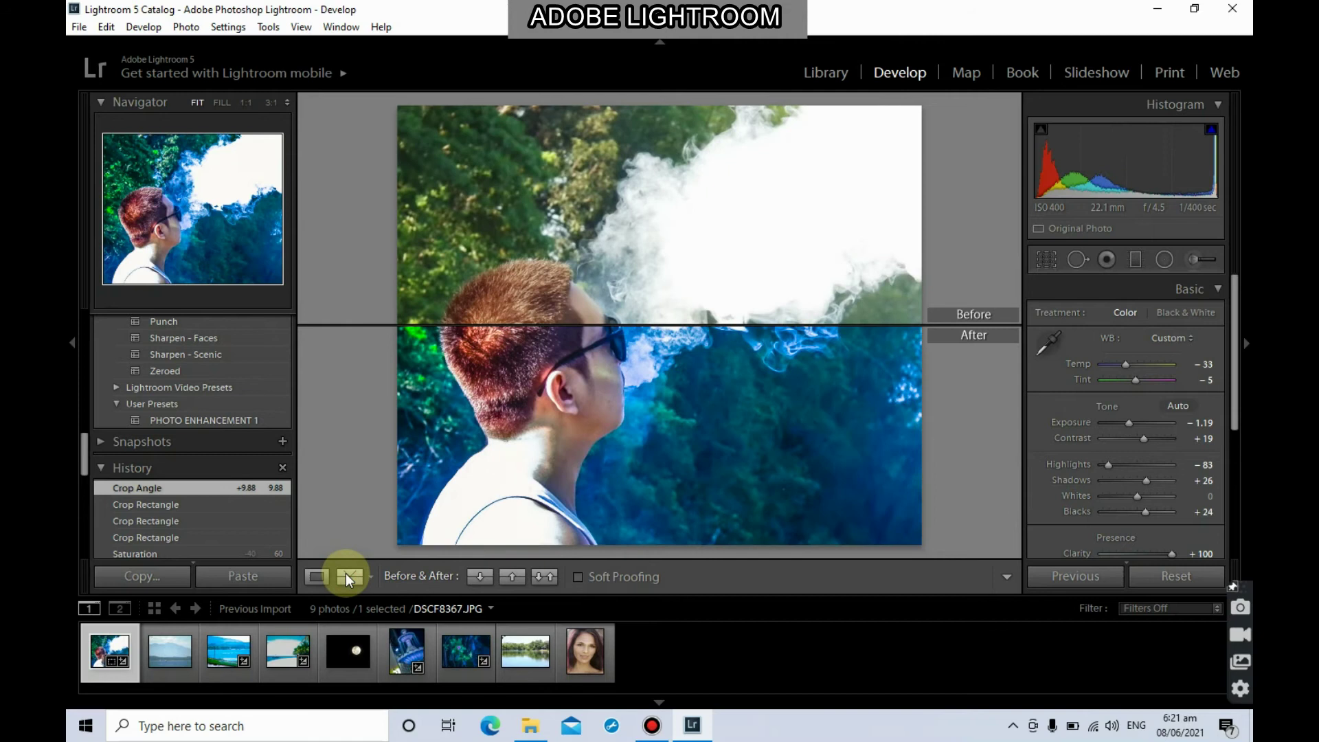
click(348, 577)
click(348, 578)
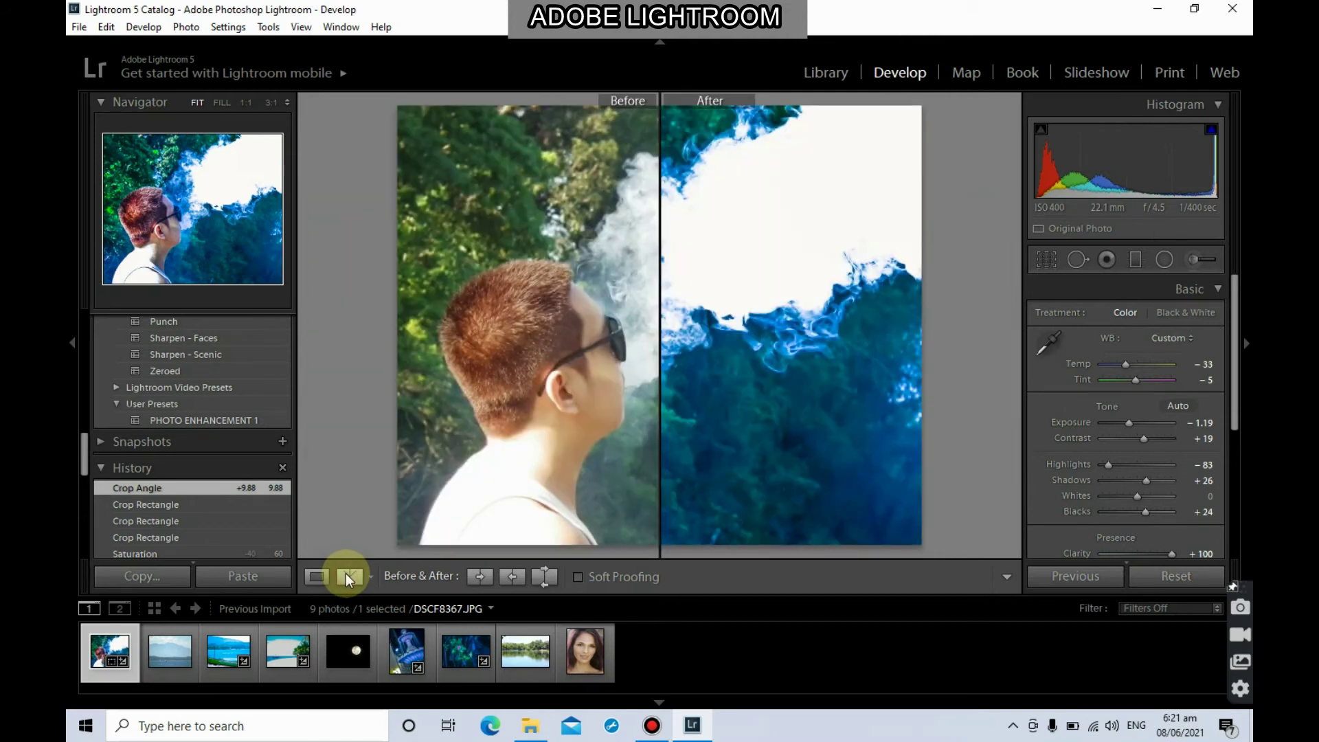
click(348, 577)
click(318, 577)
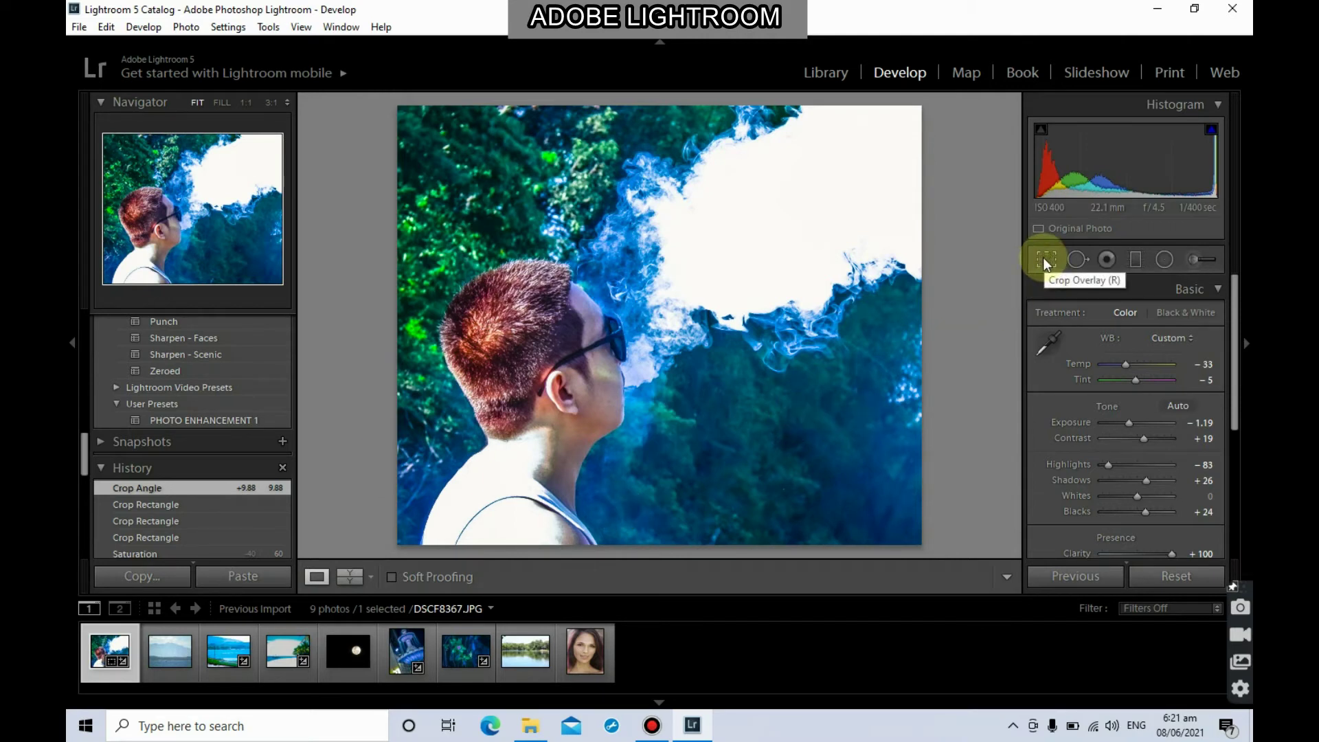
Step: Add a graduated filter to the lake photo FILE 1.jpg, with its centre line along the far shoreline
click(1136, 260)
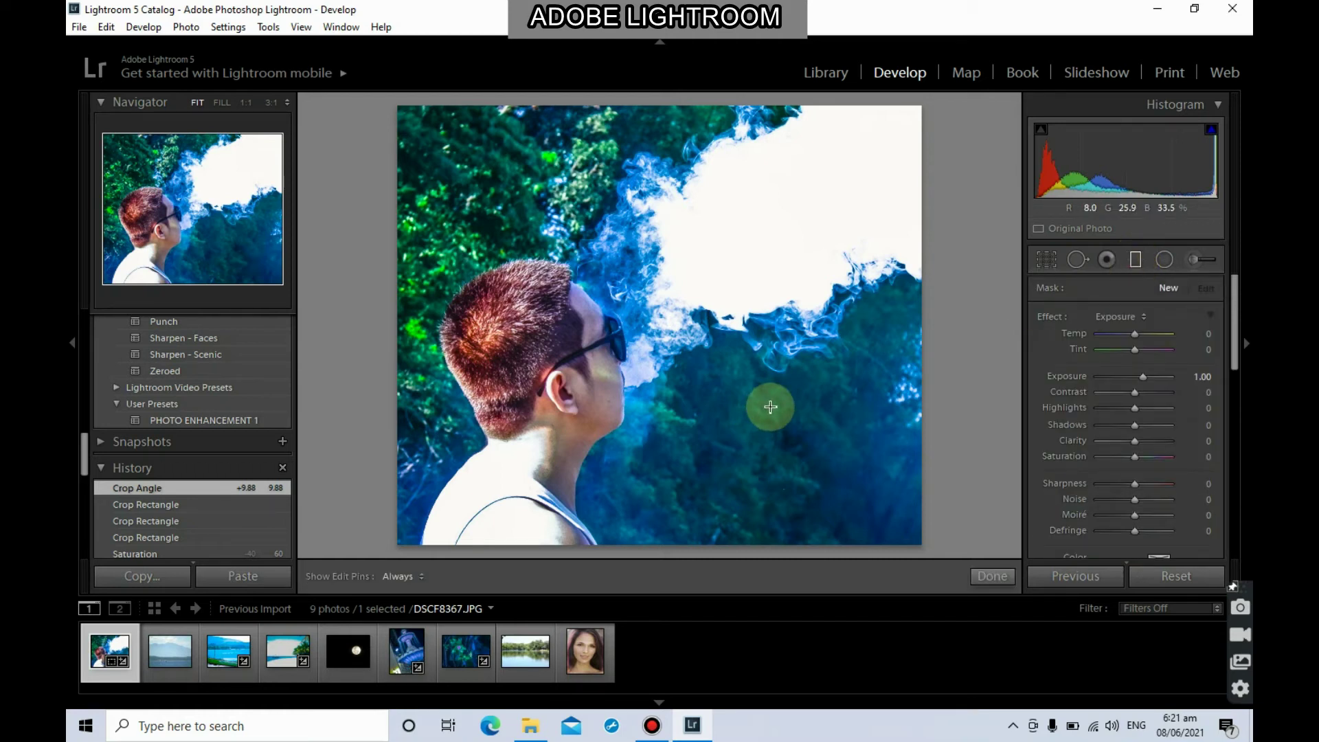
click(518, 654)
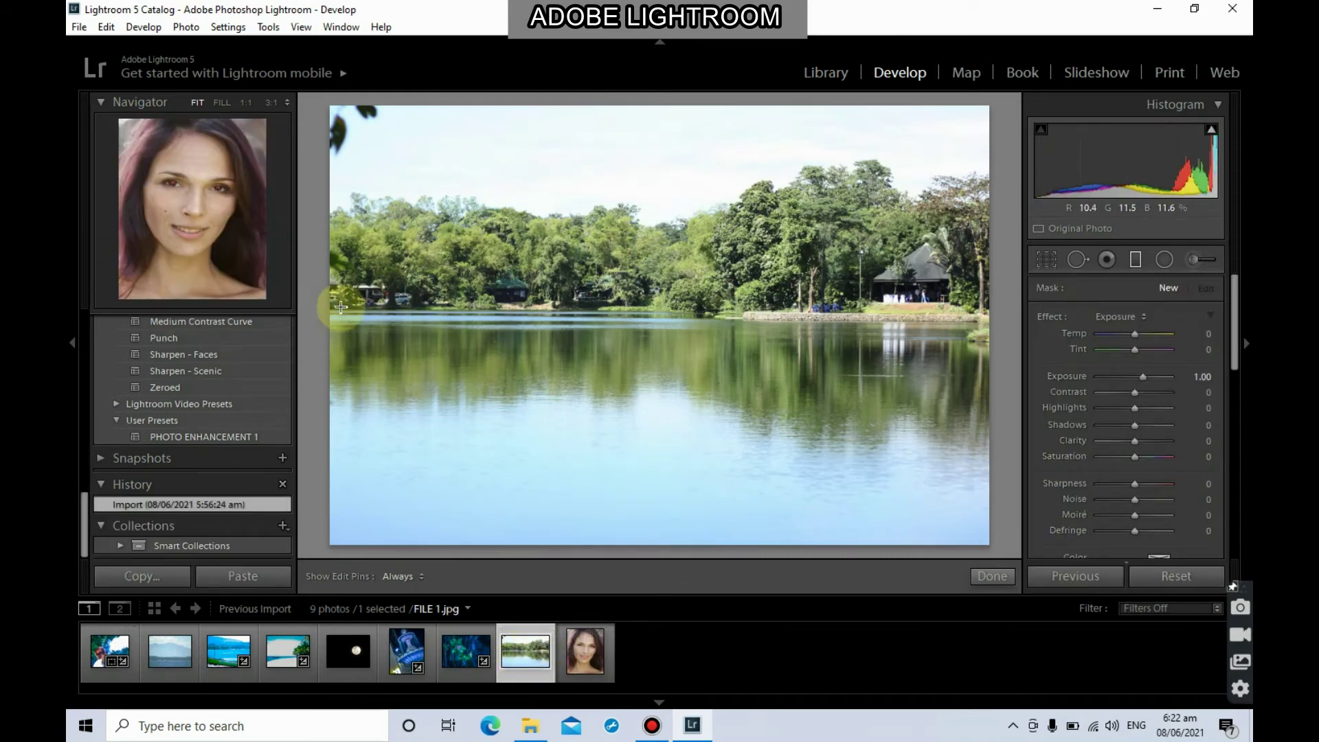
click(1135, 259)
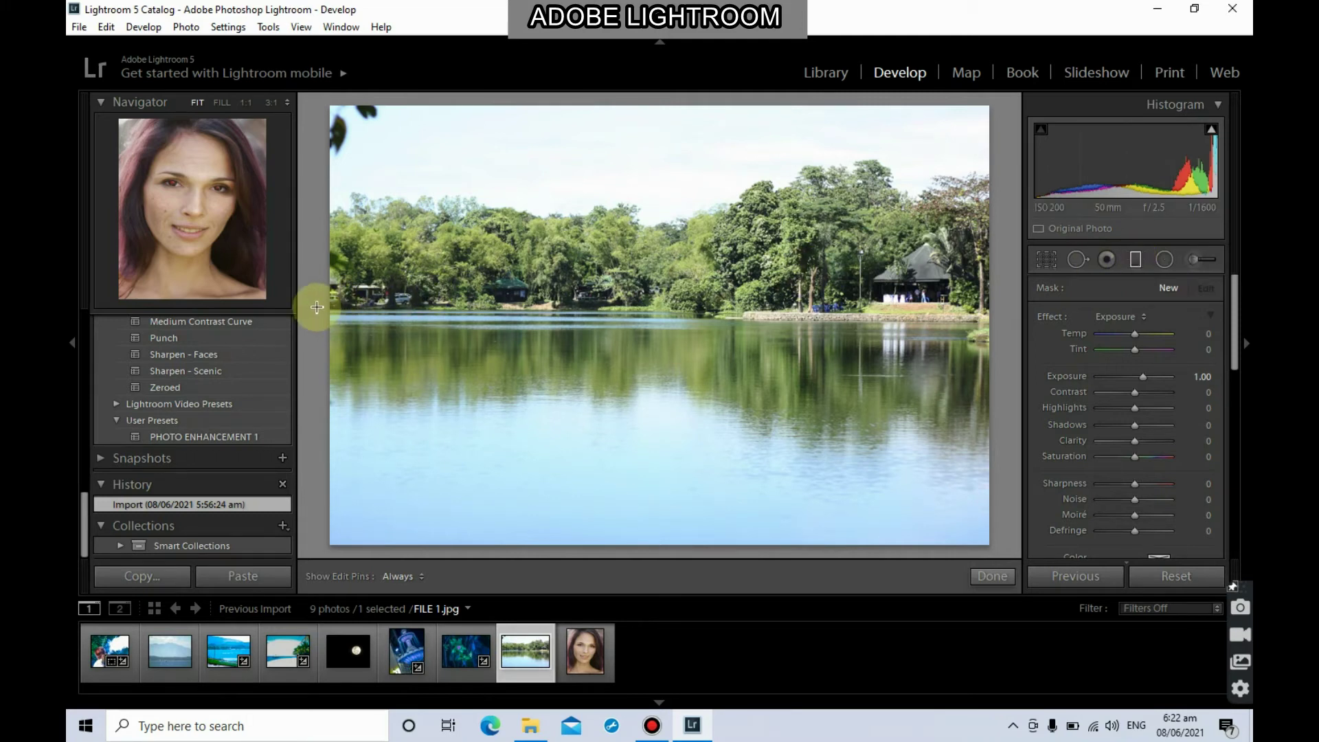
drag(317, 307, 688, 307)
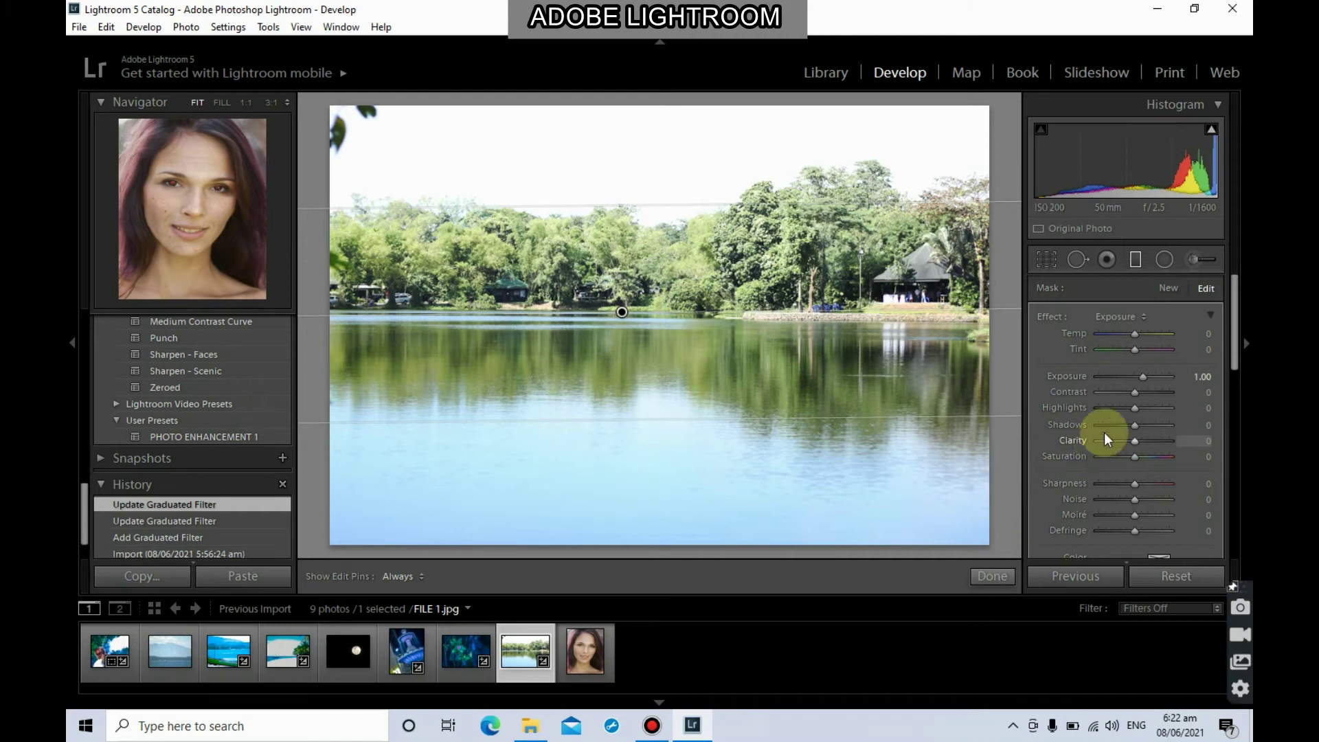
Step: Set the graduated filter's Temp to 24, Tint to 8 and Exposure to -0.41, and extend its lower boundary further down the water
drag(1134, 335, 1130, 372)
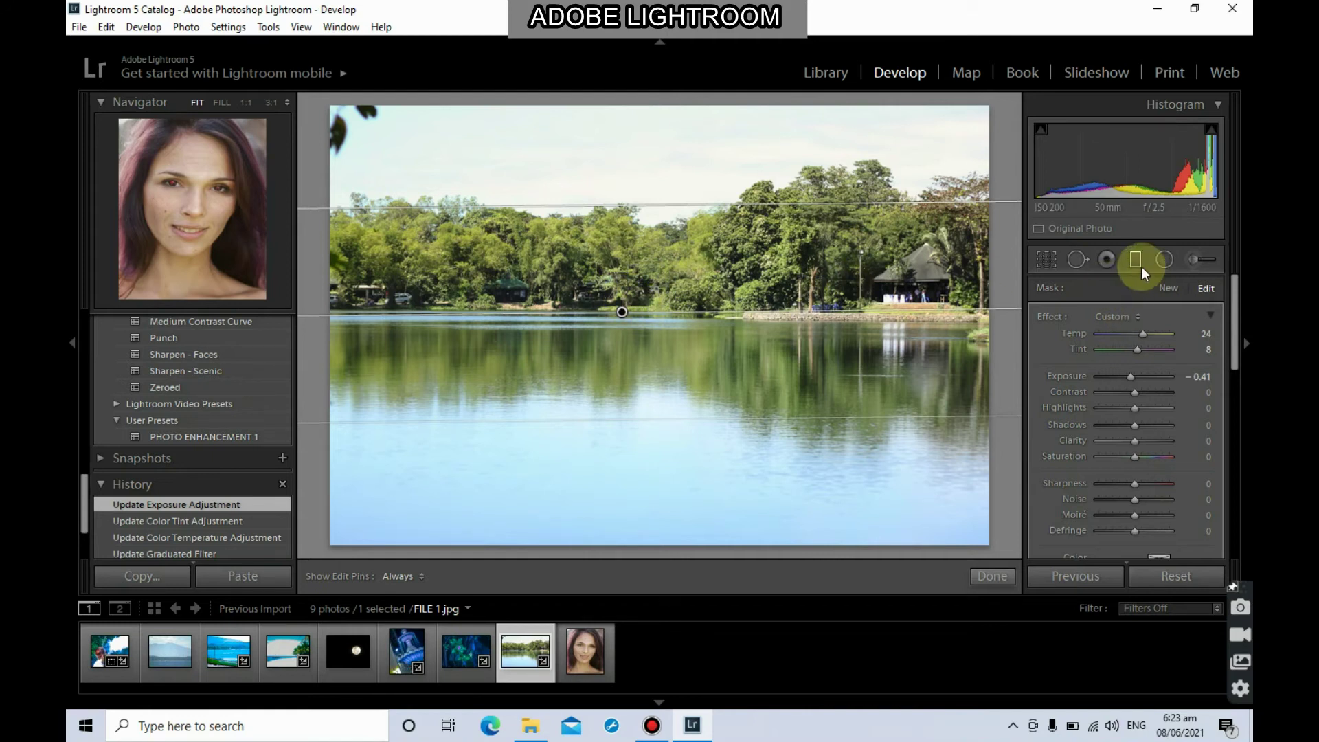
drag(646, 314, 512, 348)
mouse_move(644, 421)
mouse_down()
mouse_move(649, 501)
mouse_move(663, 447)
mouse_move(650, 443)
mouse_up()
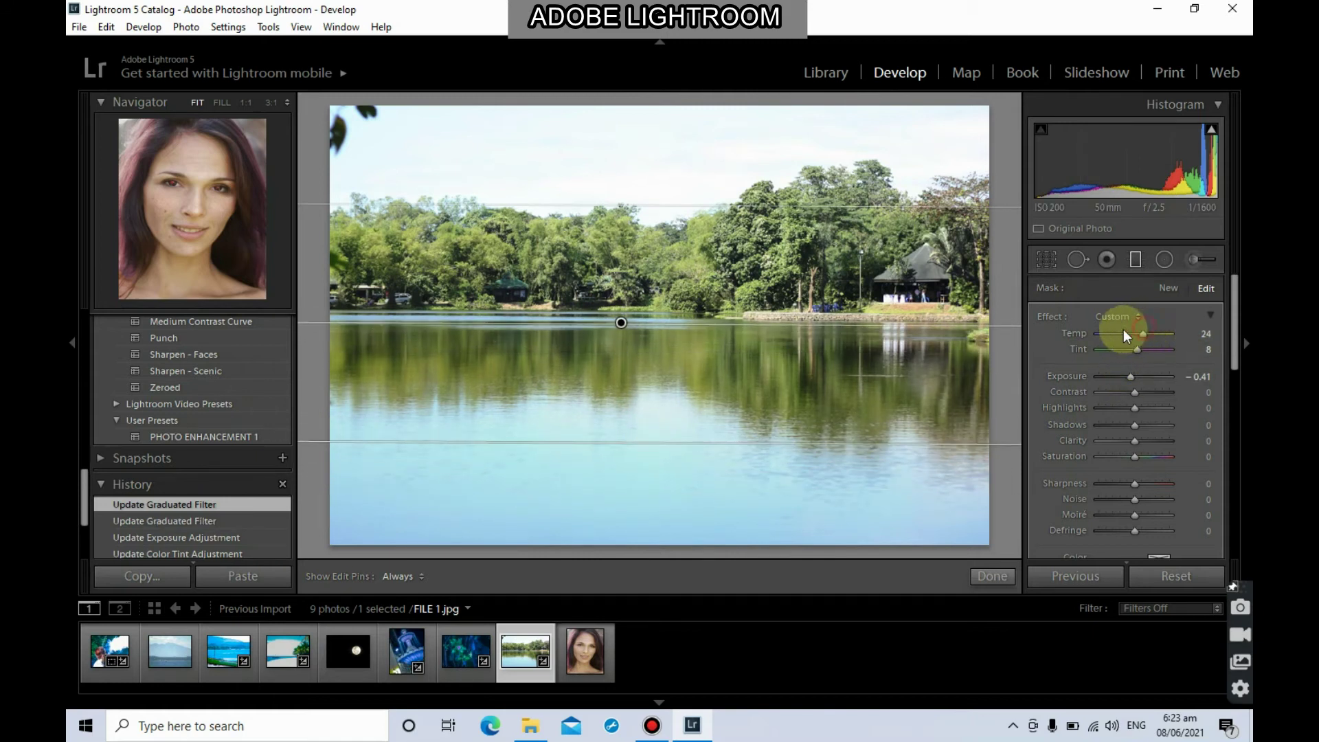
Step: Set the water's graduated filter to Temp -43, Tint 33, Exposure -1.70, Contrast 17 and Highlights 84, and finish editing it
mouse_move(1157, 335)
mouse_down()
mouse_move(1099, 338)
mouse_move(1143, 328)
mouse_up()
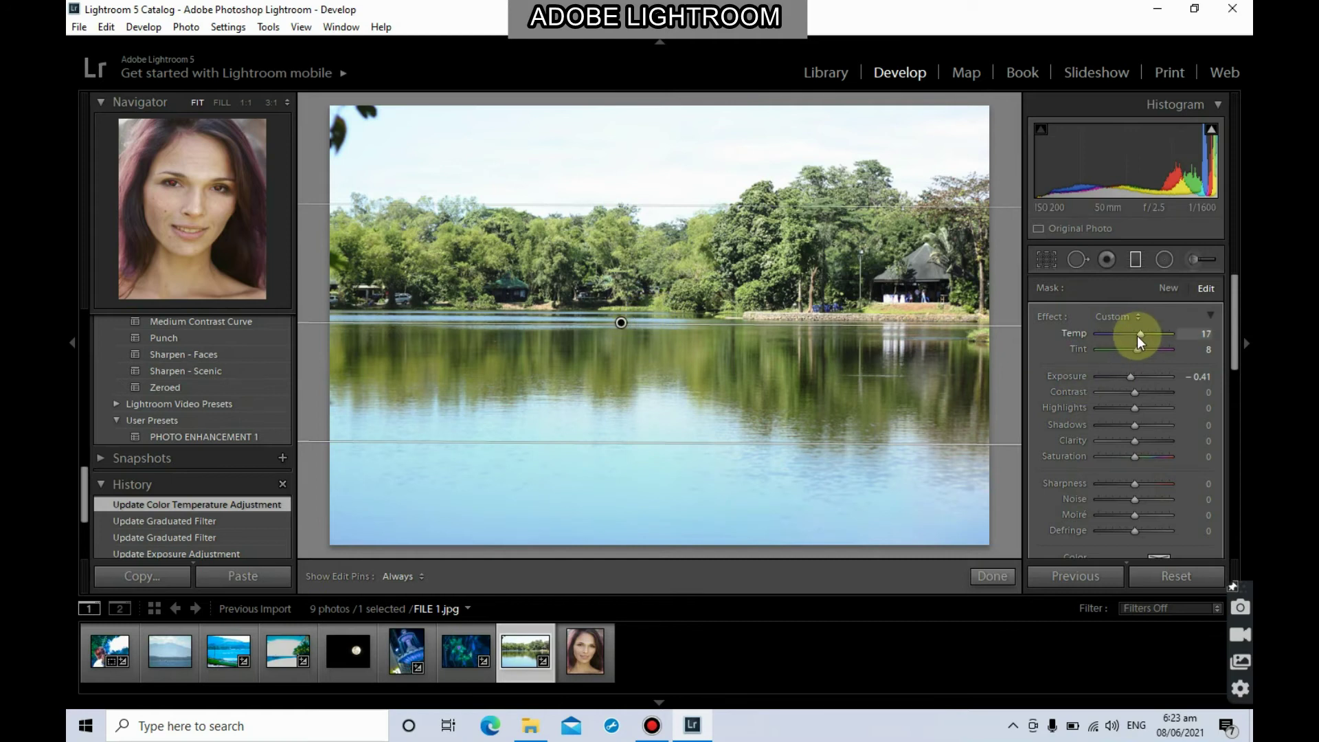
drag(1136, 334, 1116, 338)
drag(1137, 350, 1162, 423)
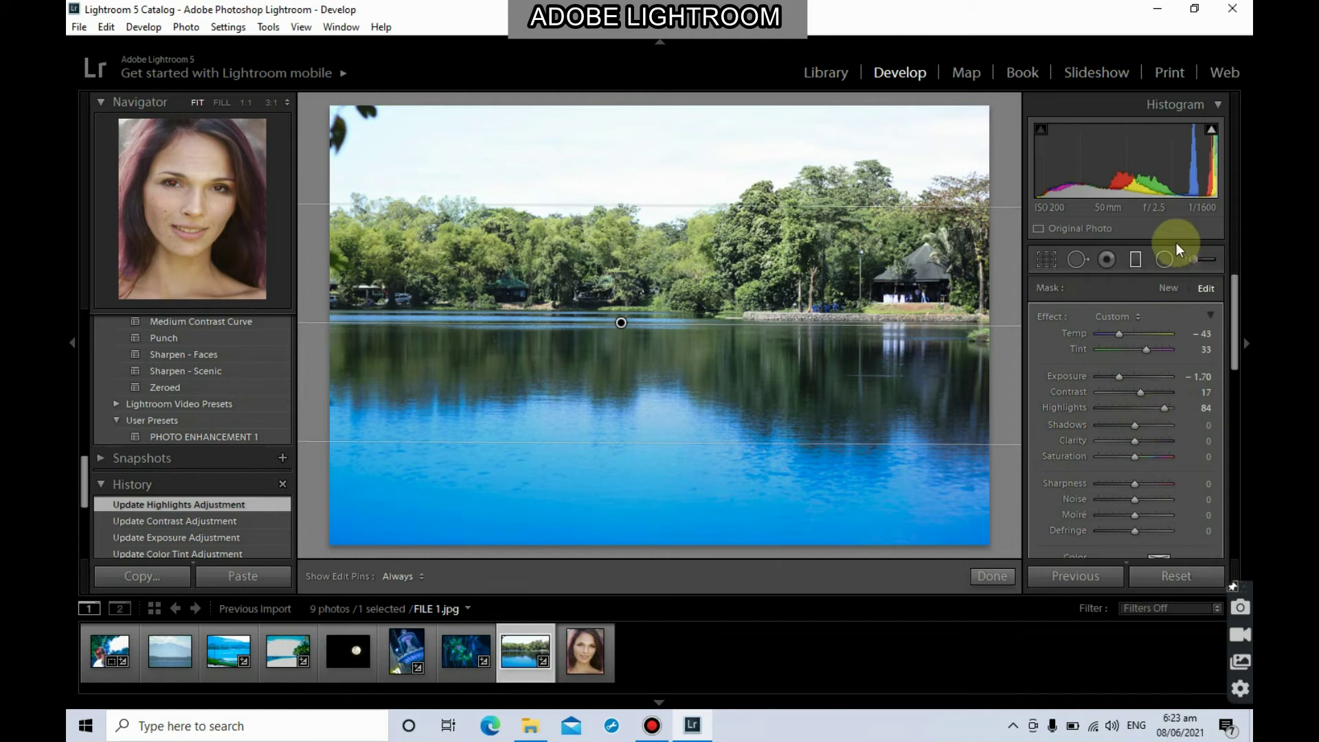
click(1137, 258)
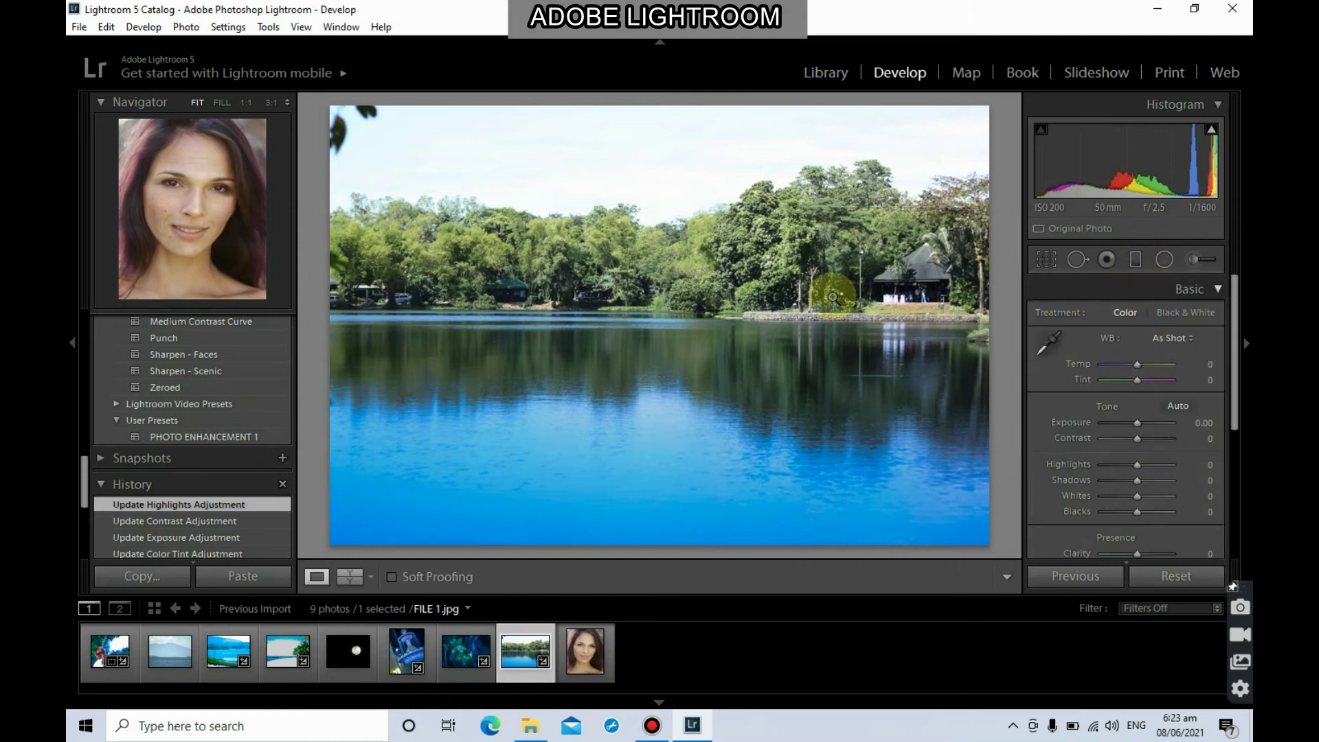
Step: Add a second graduated filter centred on the tree line, with Temp -100, Tint -1 and Exposure -0.87
click(1138, 259)
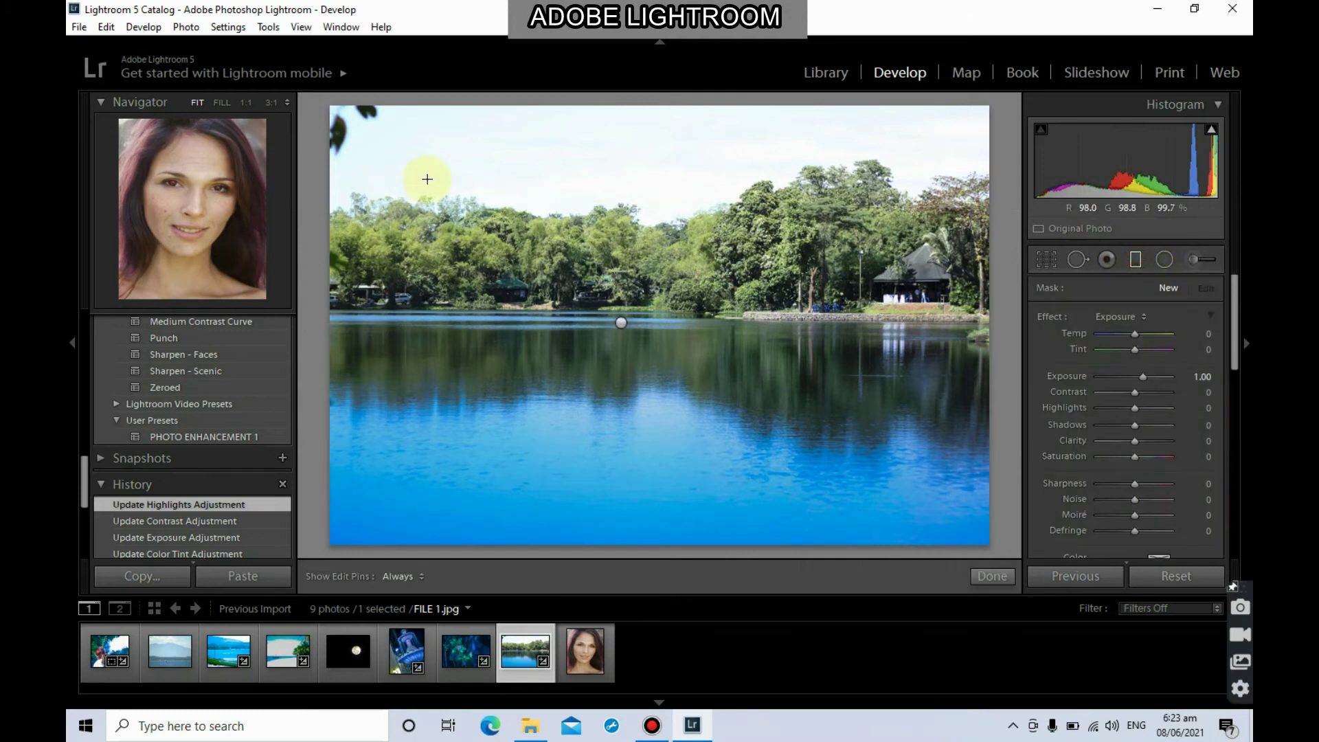
drag(436, 165, 435, 268)
drag(435, 211, 646, 236)
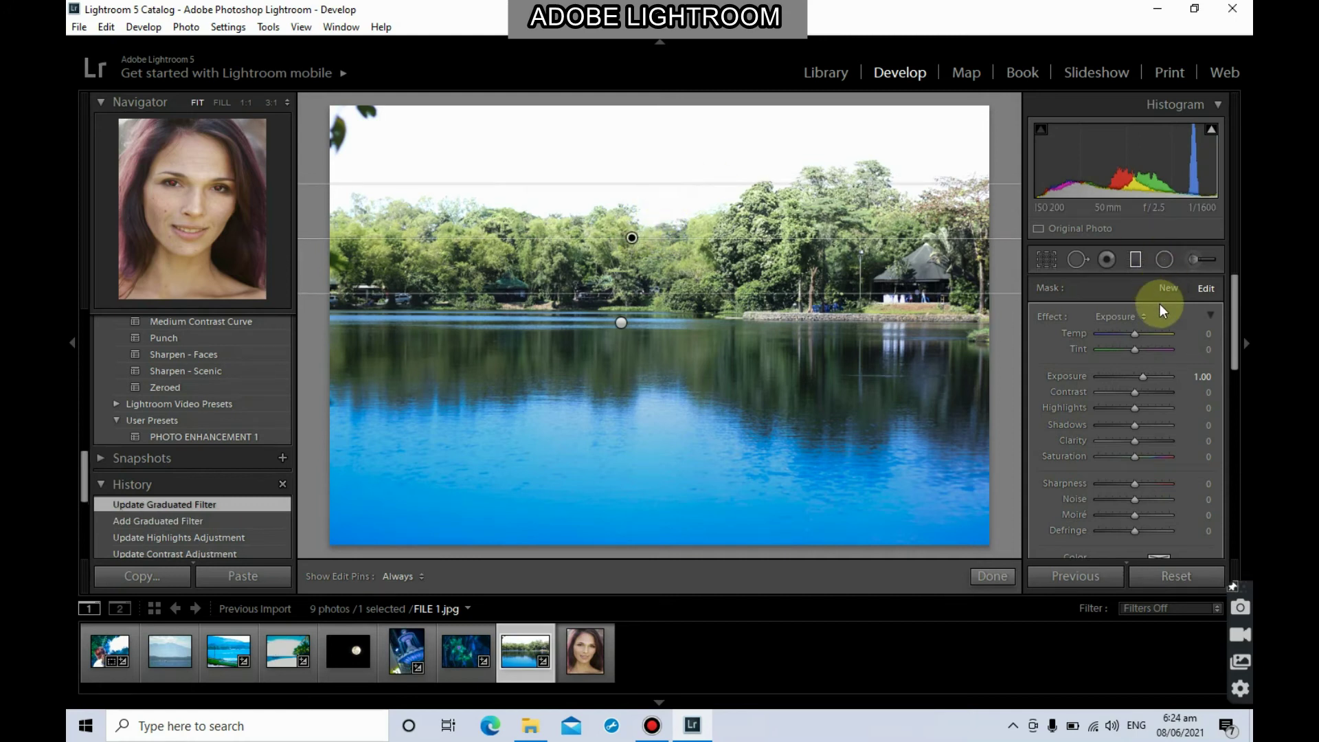
drag(1137, 331, 1085, 337)
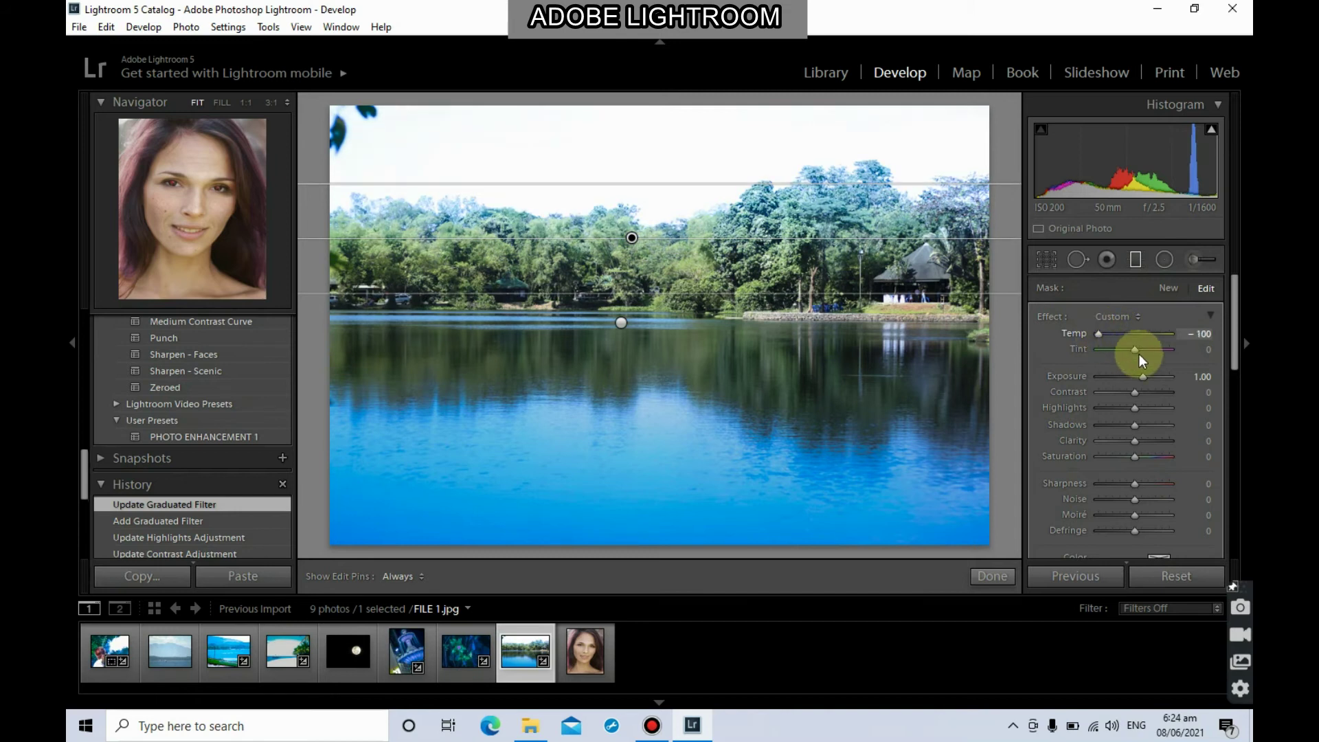
drag(1138, 349, 1127, 380)
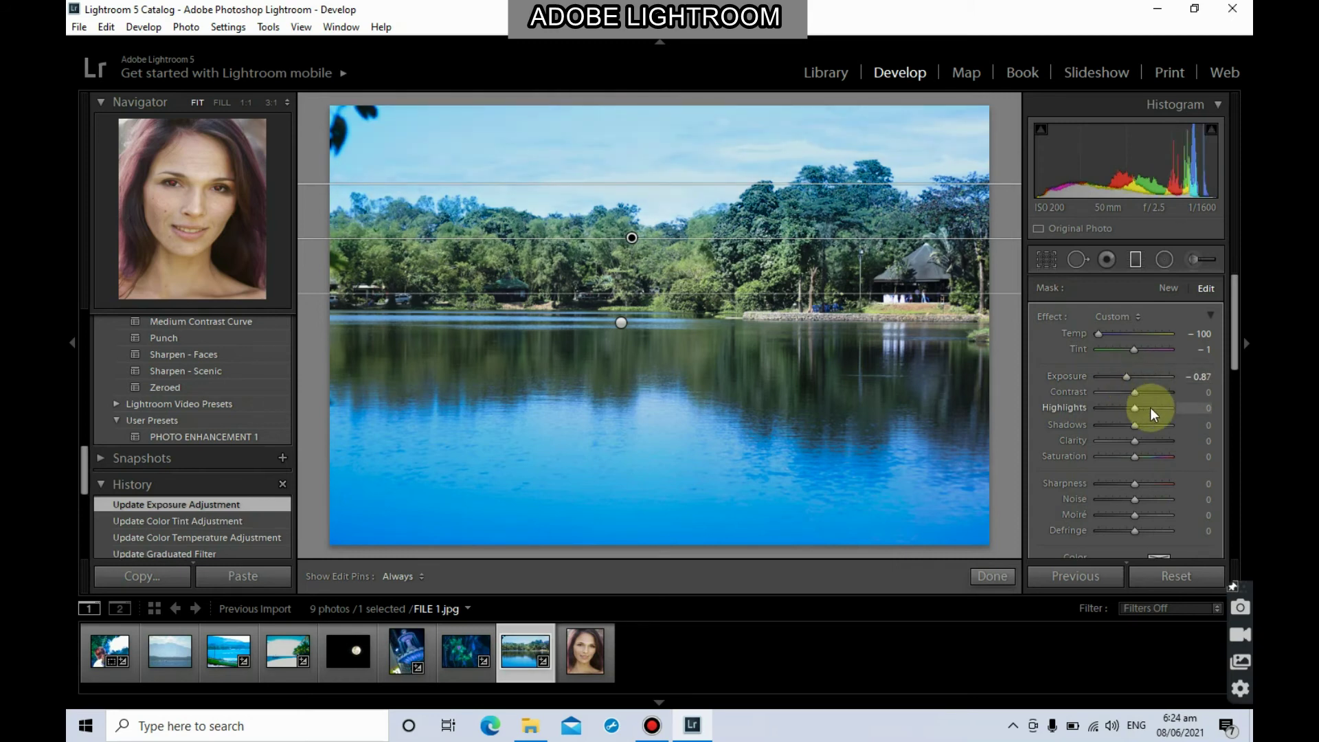
click(995, 575)
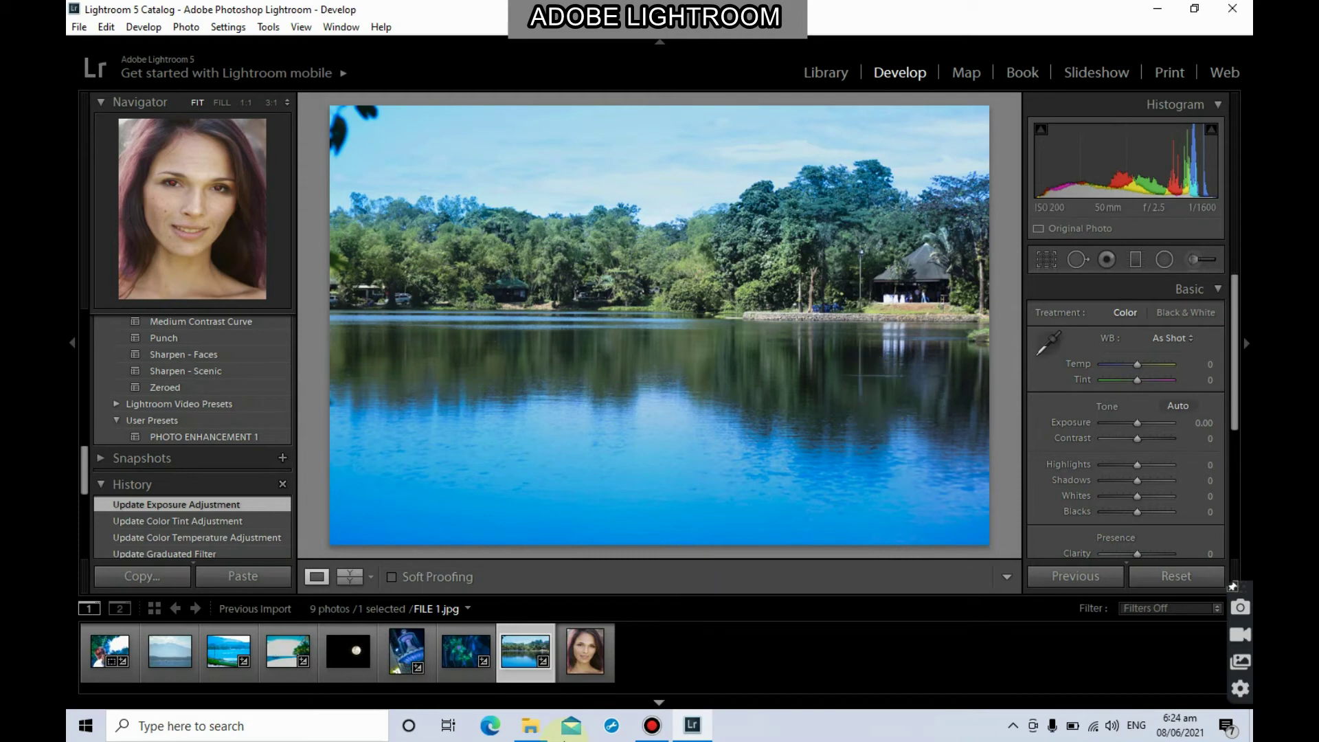
Step: Try deleting the tree-line graduated filter from the lake photo, and undo the deletion
click(528, 652)
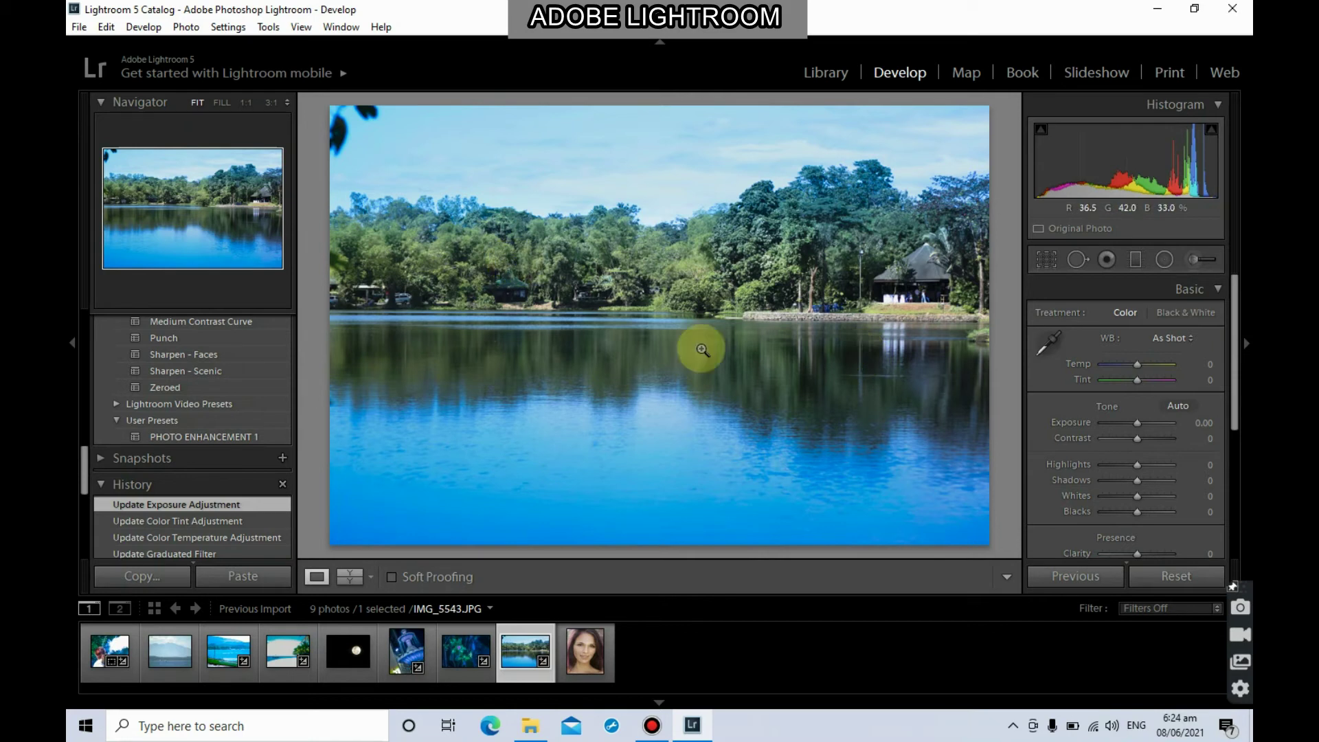
click(1142, 254)
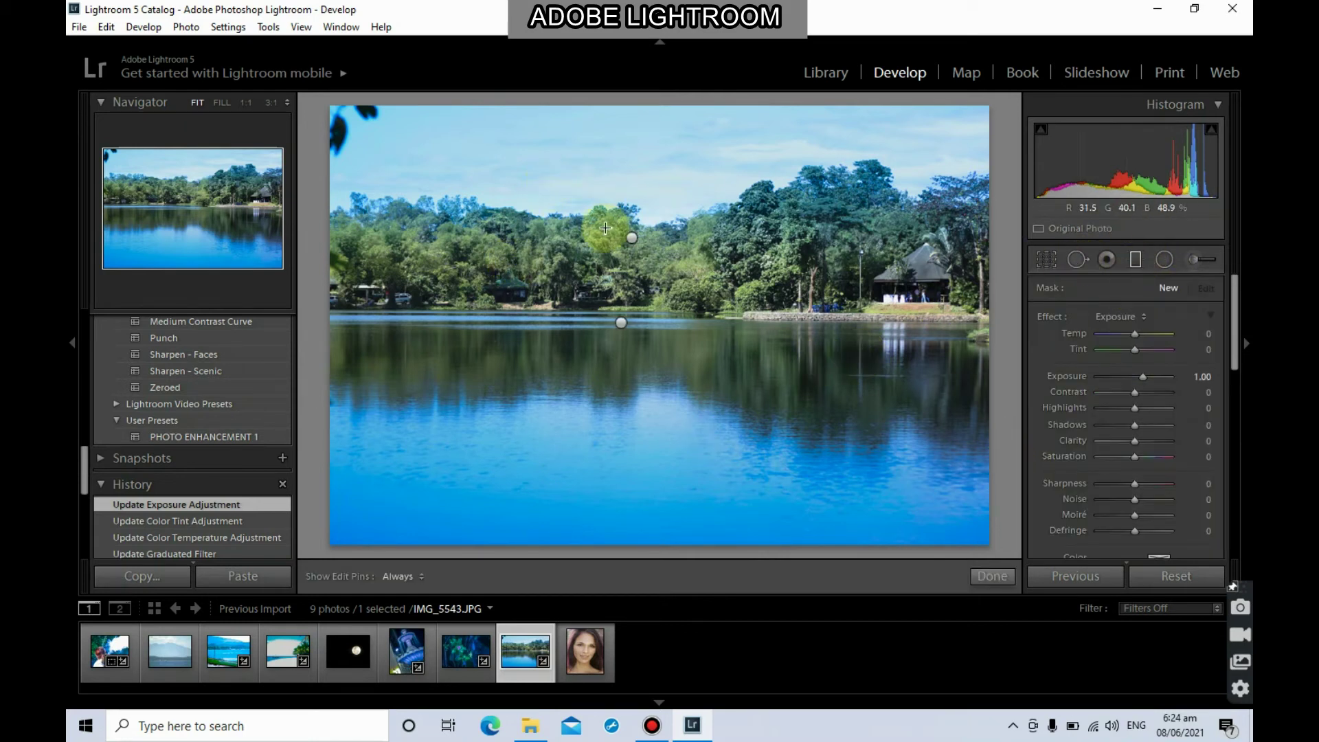
click(631, 237)
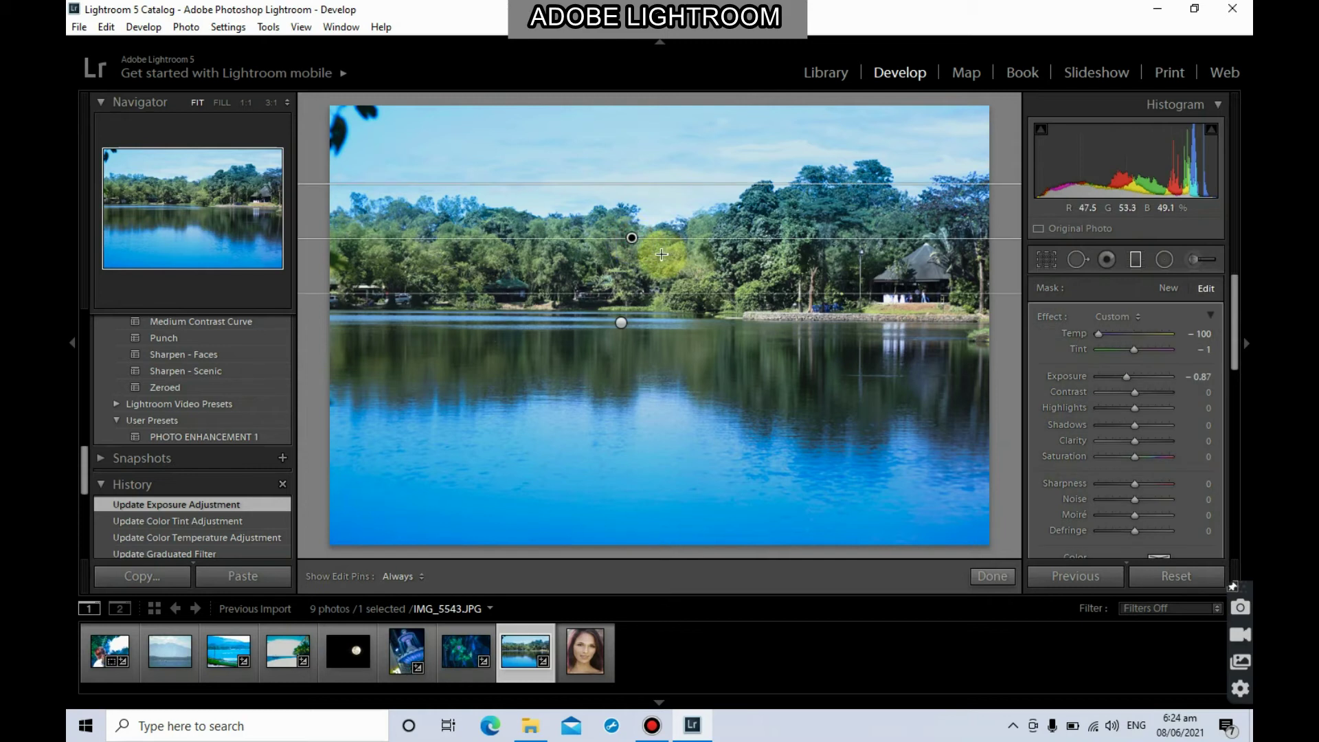
key(Delete)
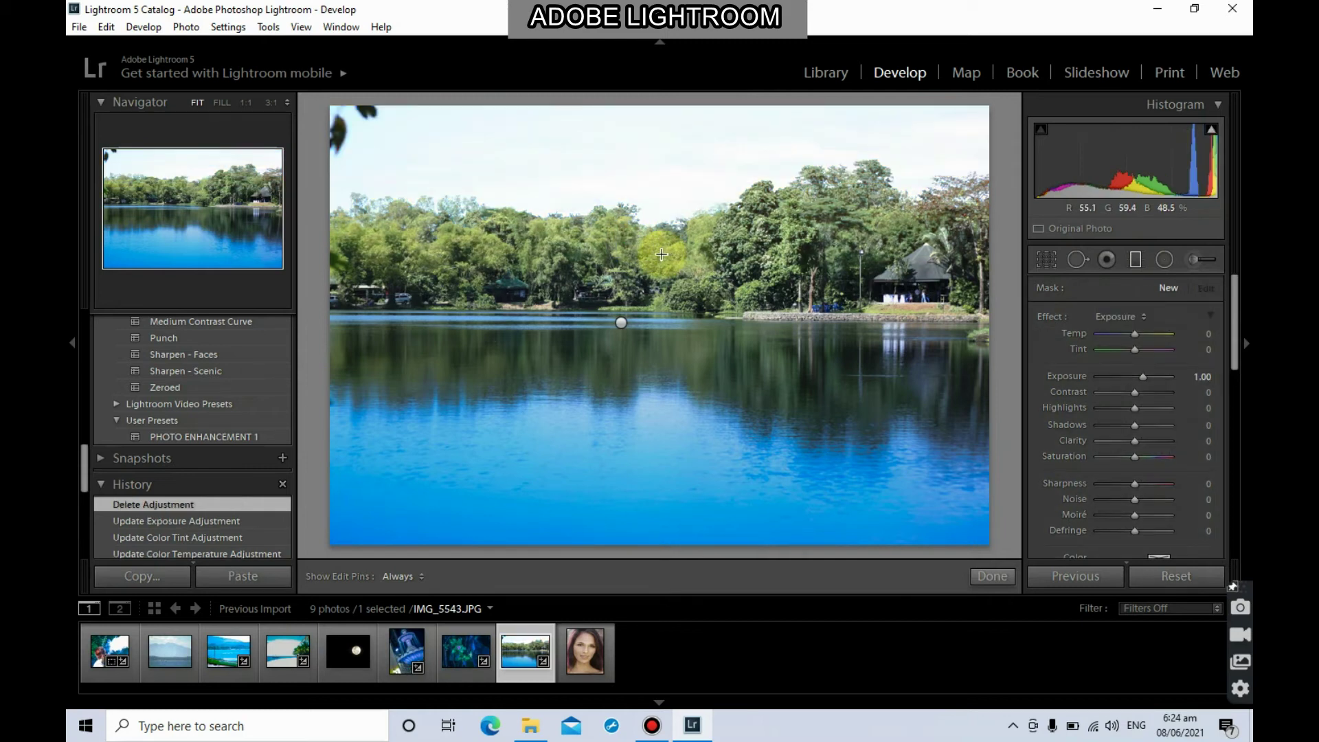
key(ctrl+z)
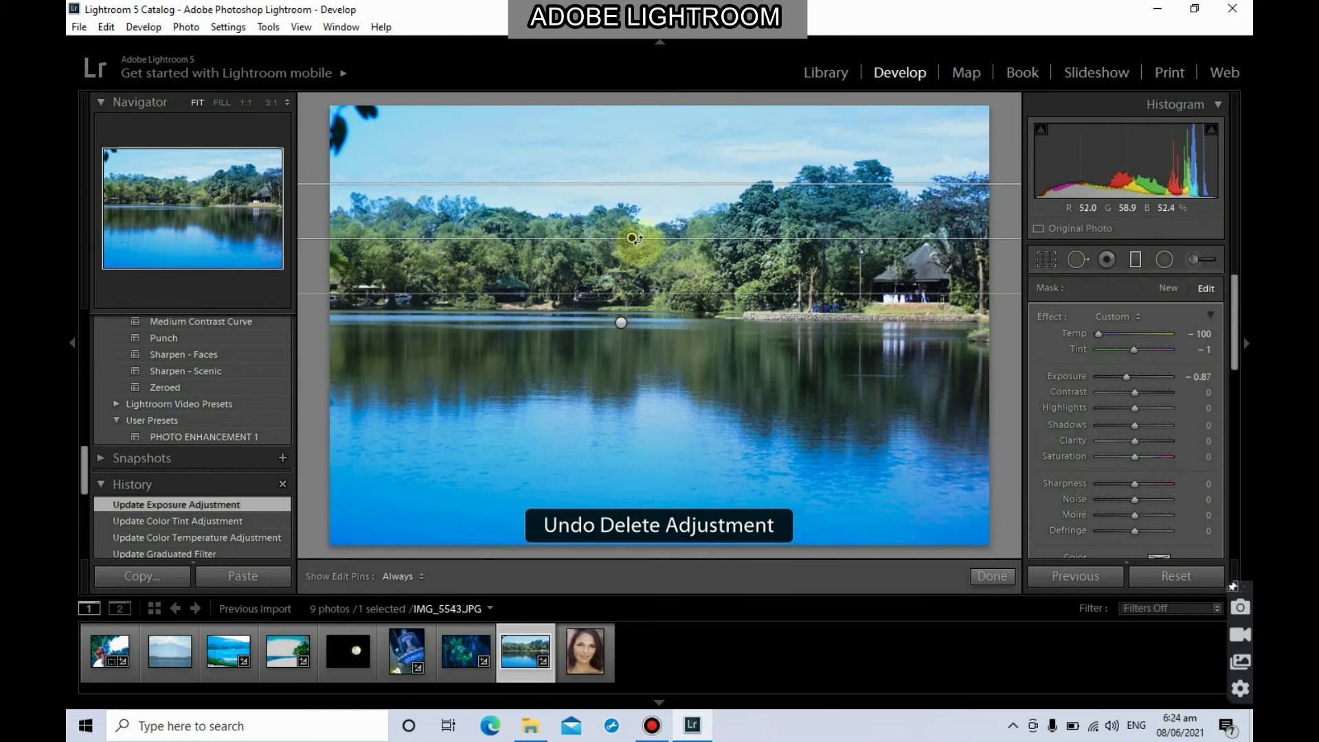
click(634, 239)
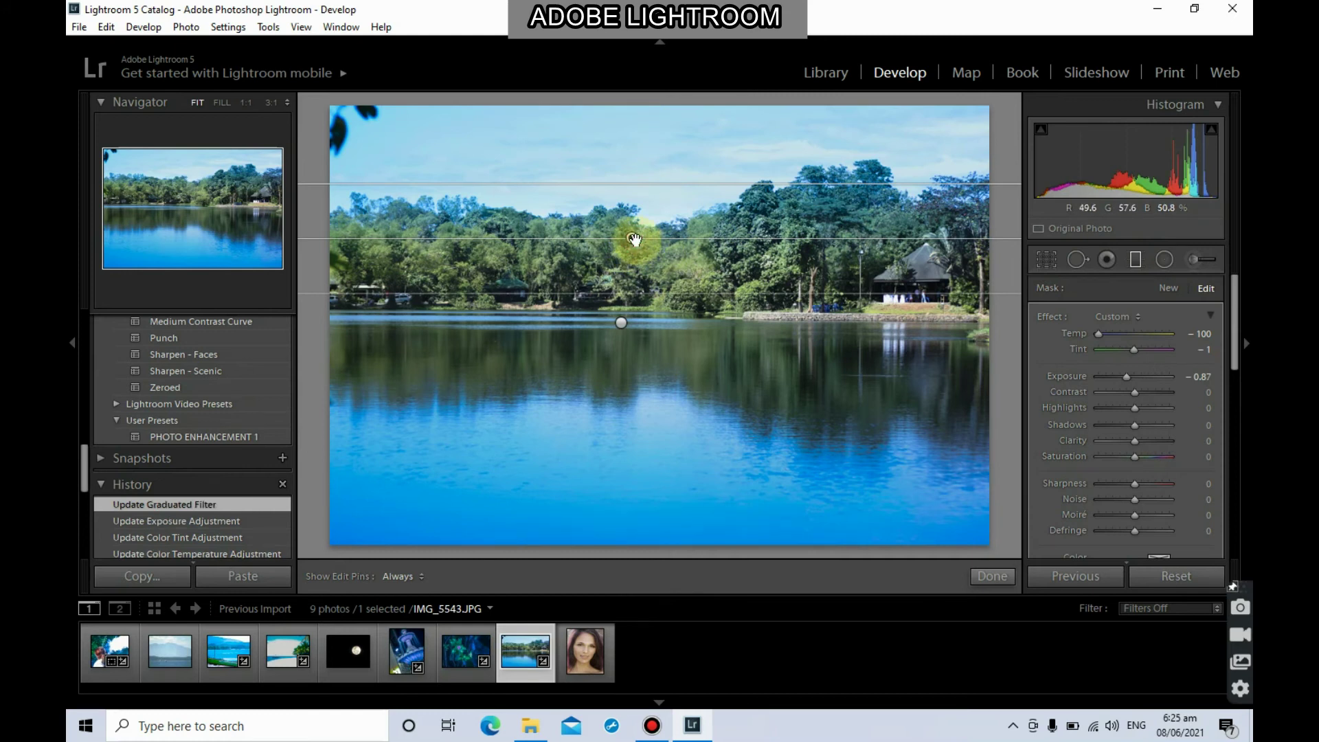
key(Delete)
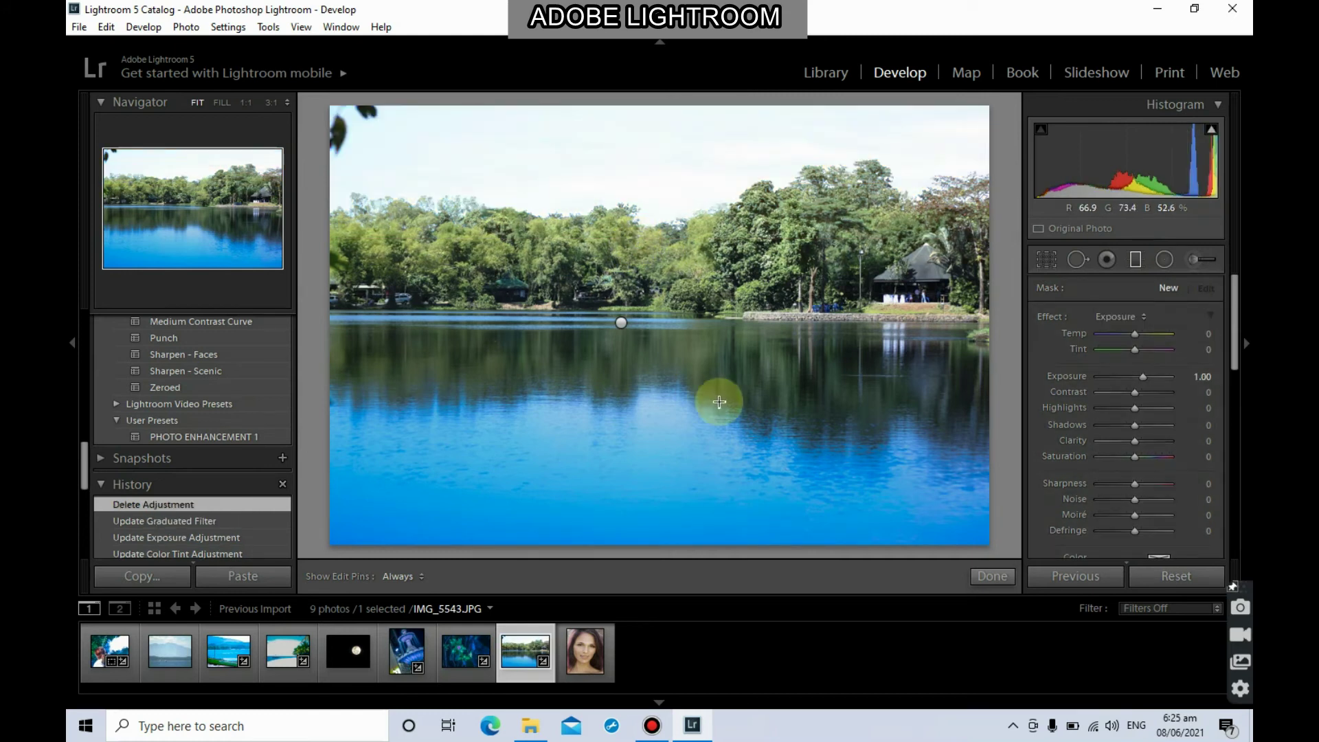
key(ctrl+z)
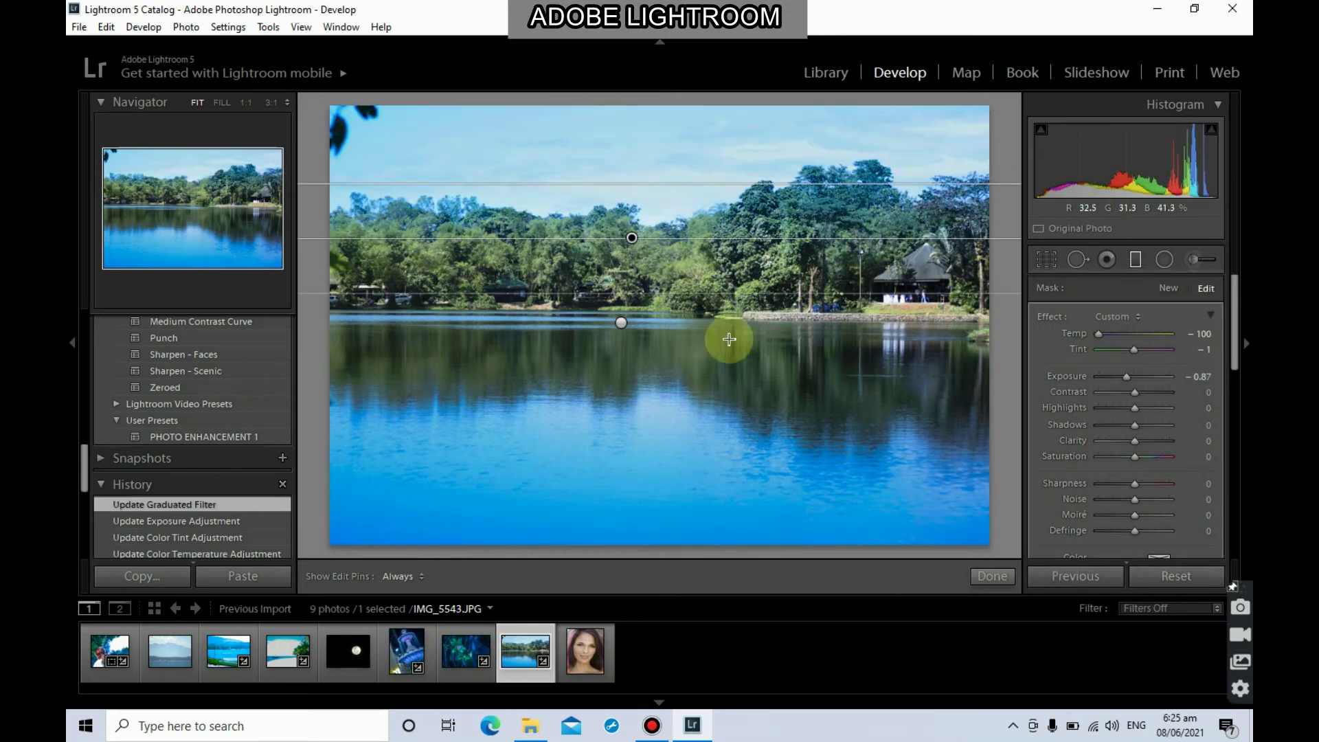
click(992, 576)
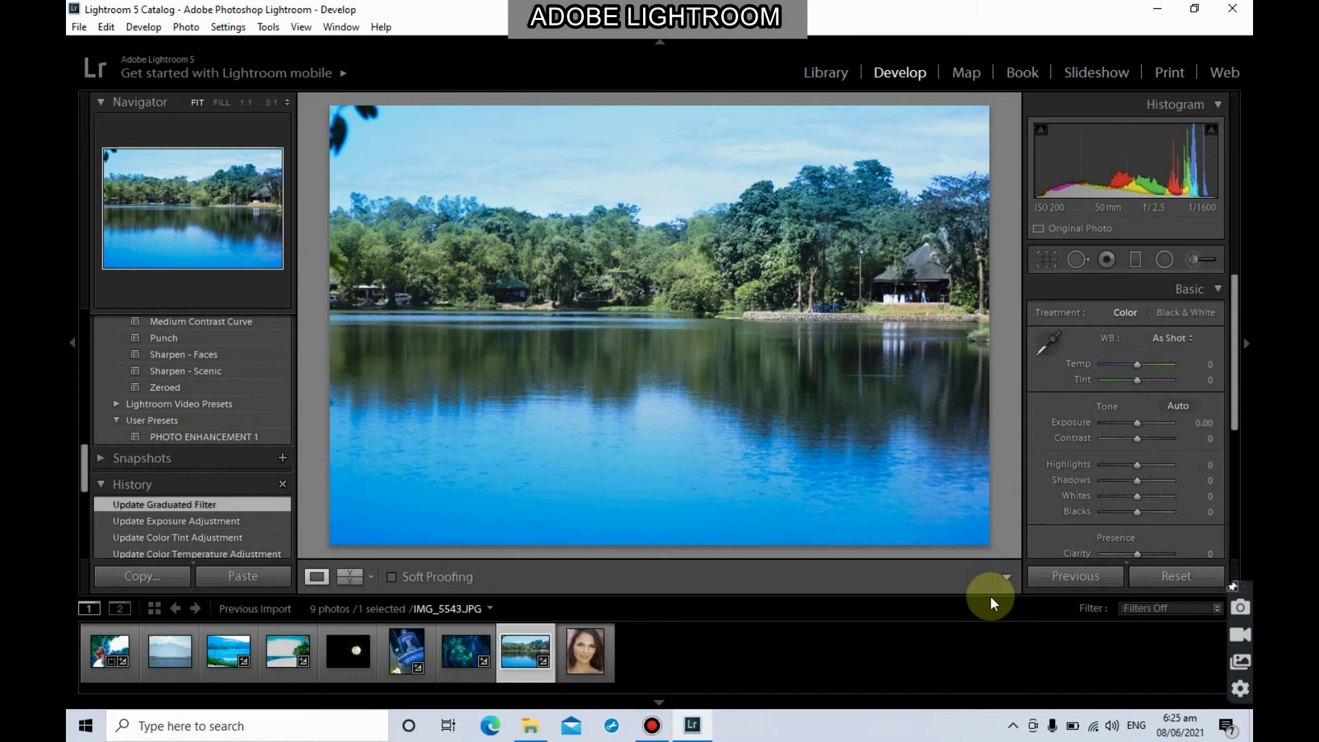
Step: Add a graduated filter along the shoreline of the mountain photo DSCF8382.JPG, set its Temp to -8, and rotate it to affect the water
click(166, 647)
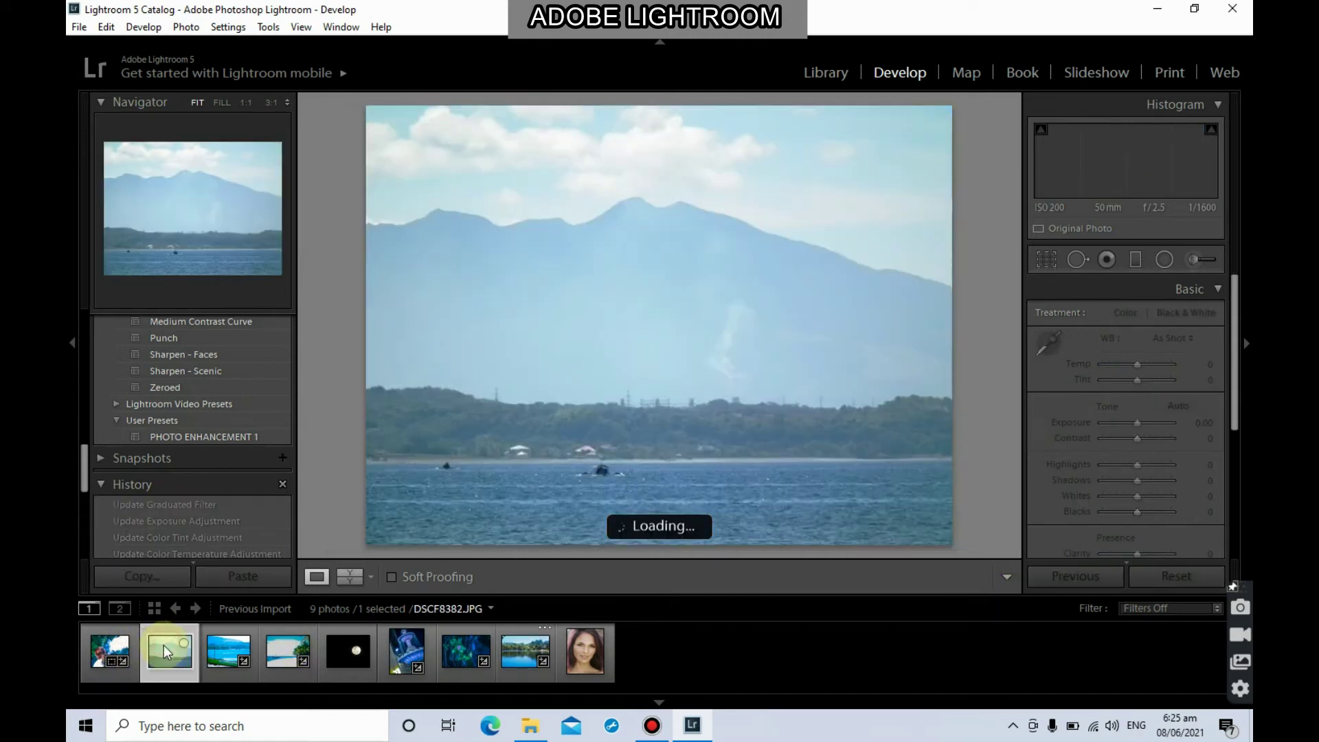
click(1134, 260)
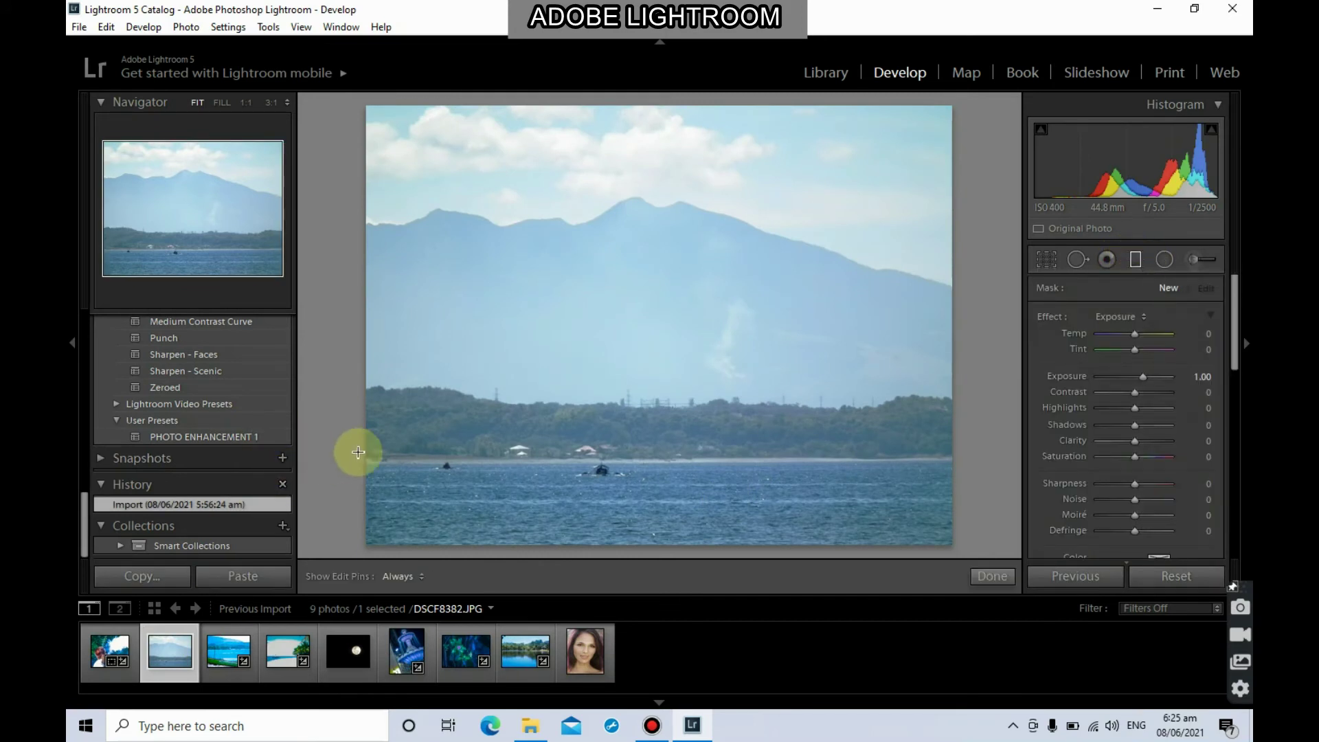
drag(374, 406, 376, 537)
drag(377, 476, 620, 464)
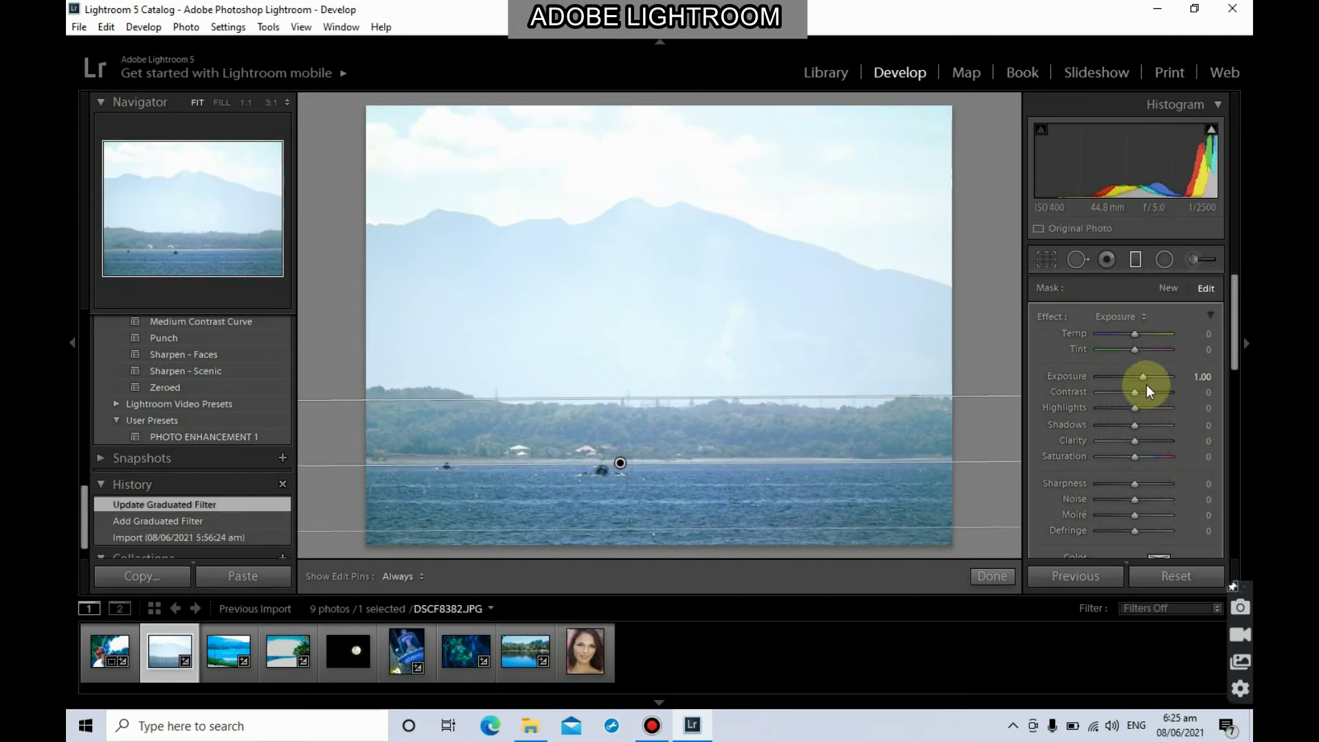
mouse_move(1134, 331)
mouse_down()
mouse_move(1108, 334)
mouse_move(1168, 336)
mouse_move(1129, 331)
mouse_up()
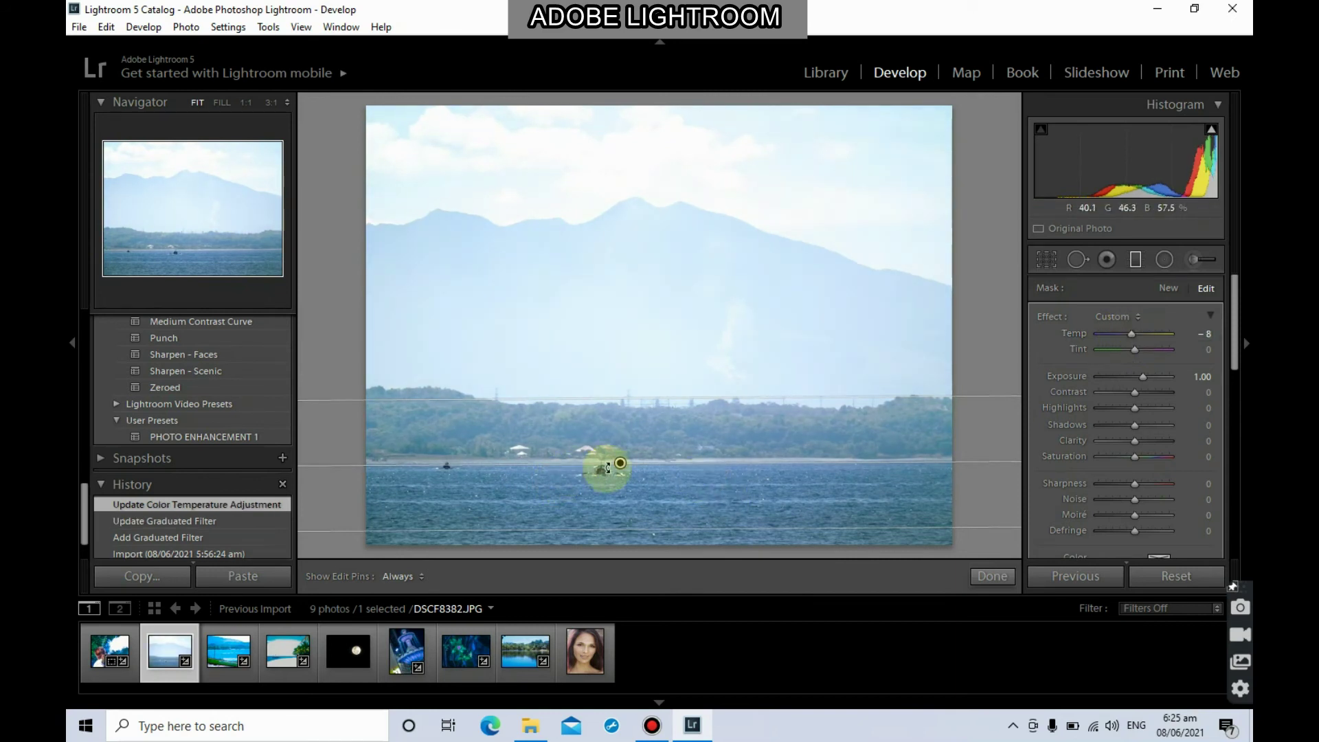
drag(633, 460, 660, 467)
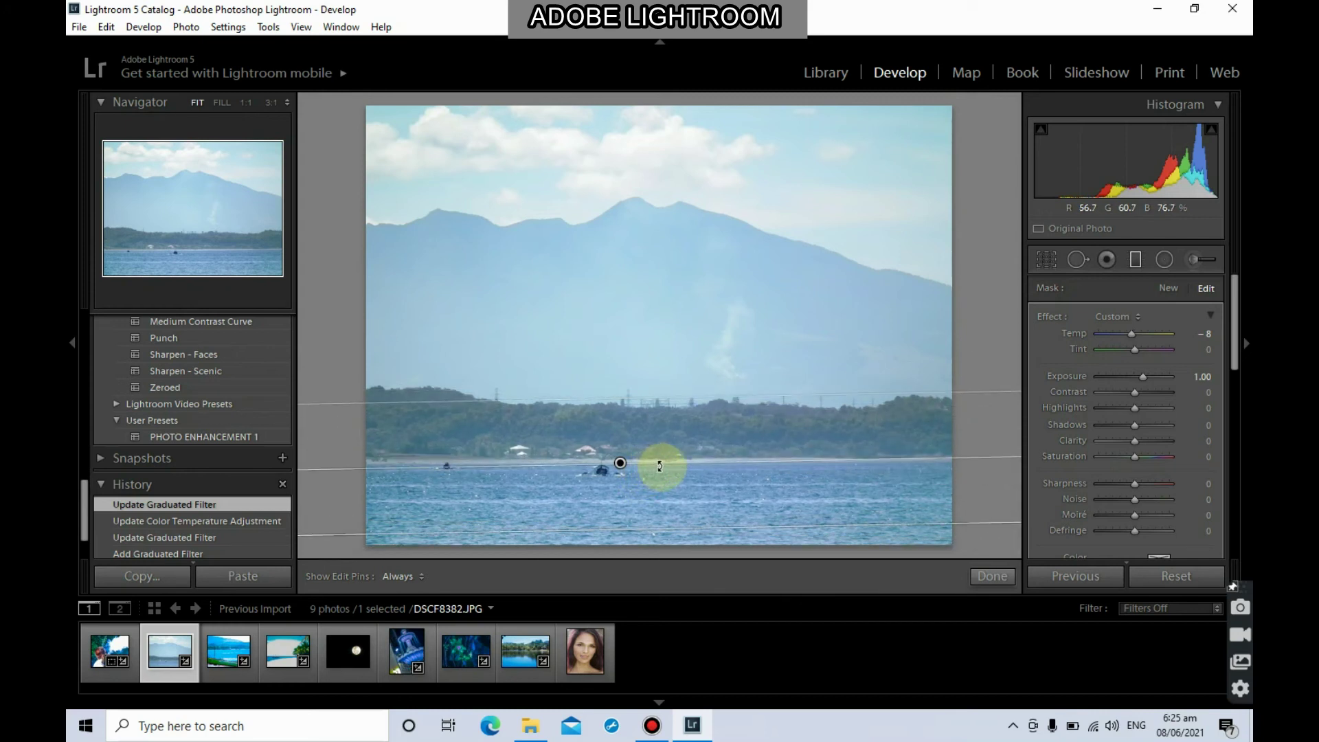
Step: Set the water filter's Exposure to 0.00, Contrast 84, Highlights 95, Shadows 8, Clarity 47, Saturation 17, Sharpness 47 and Noise -43
drag(1150, 376, 1139, 464)
click(1135, 447)
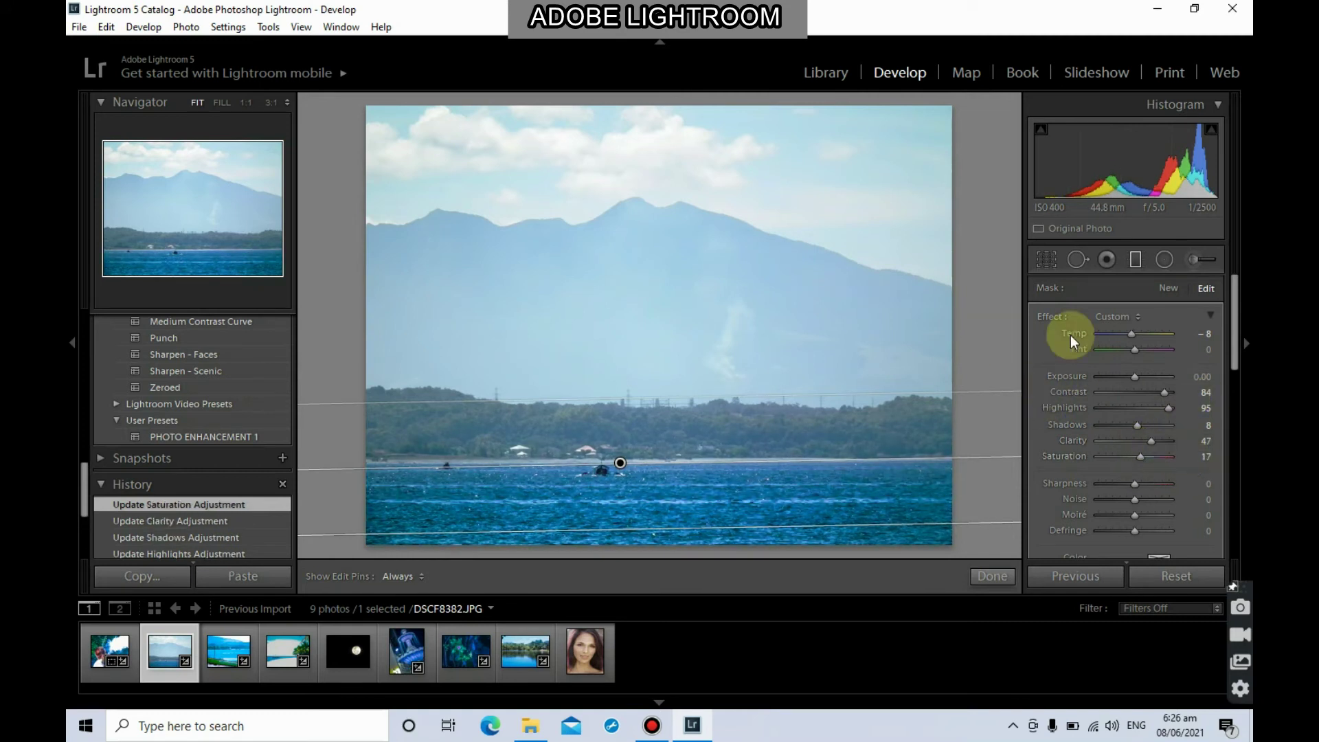
scroll(1175, 413, down, 3)
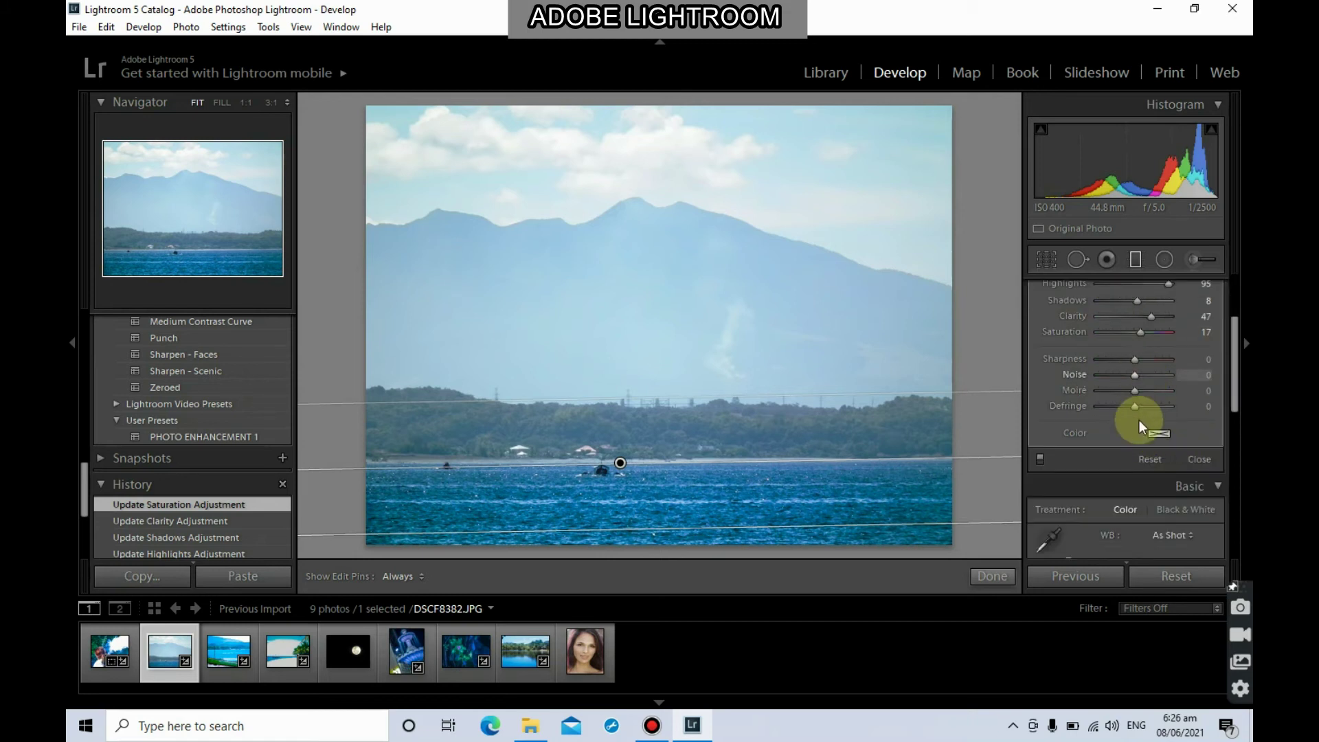
scroll(1141, 419, down, 2)
scroll(1151, 424, up, 3)
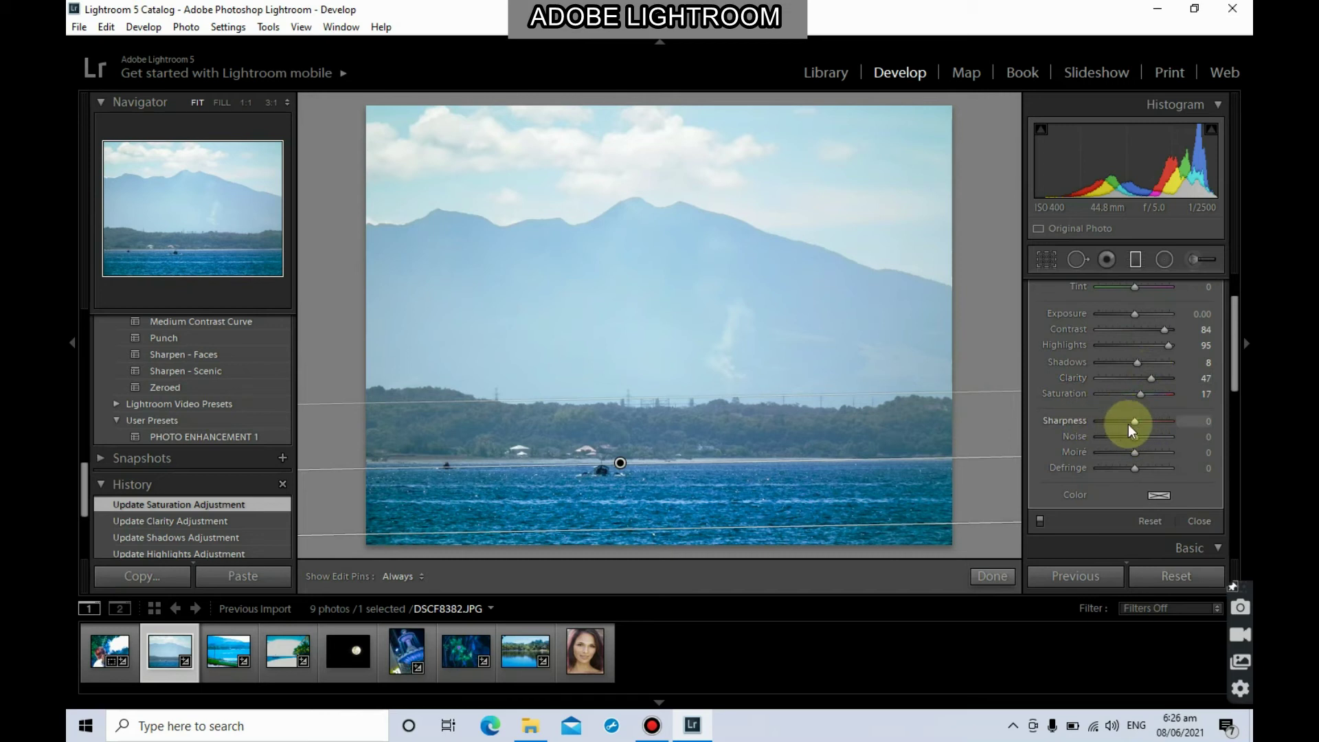
drag(1144, 427, 1142, 426)
mouse_move(1136, 435)
mouse_down()
mouse_move(1162, 441)
mouse_move(1119, 443)
mouse_up()
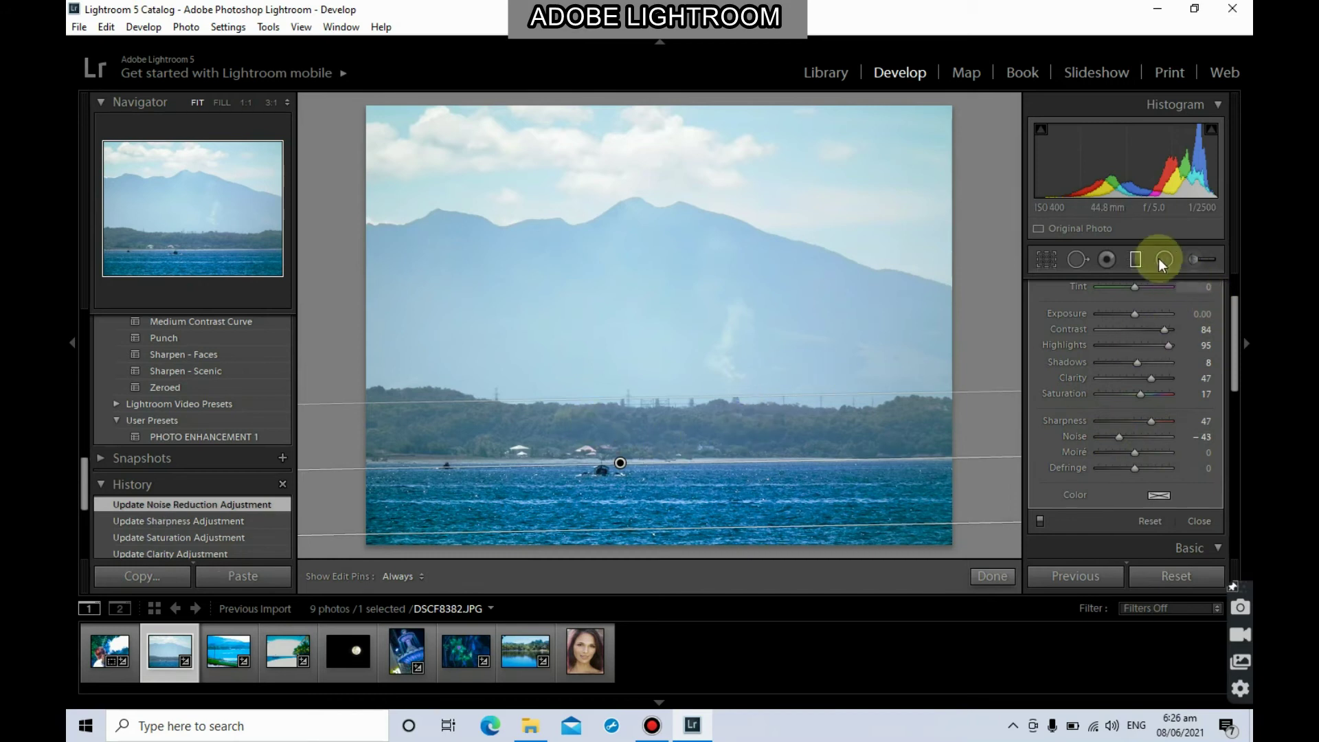
click(1135, 260)
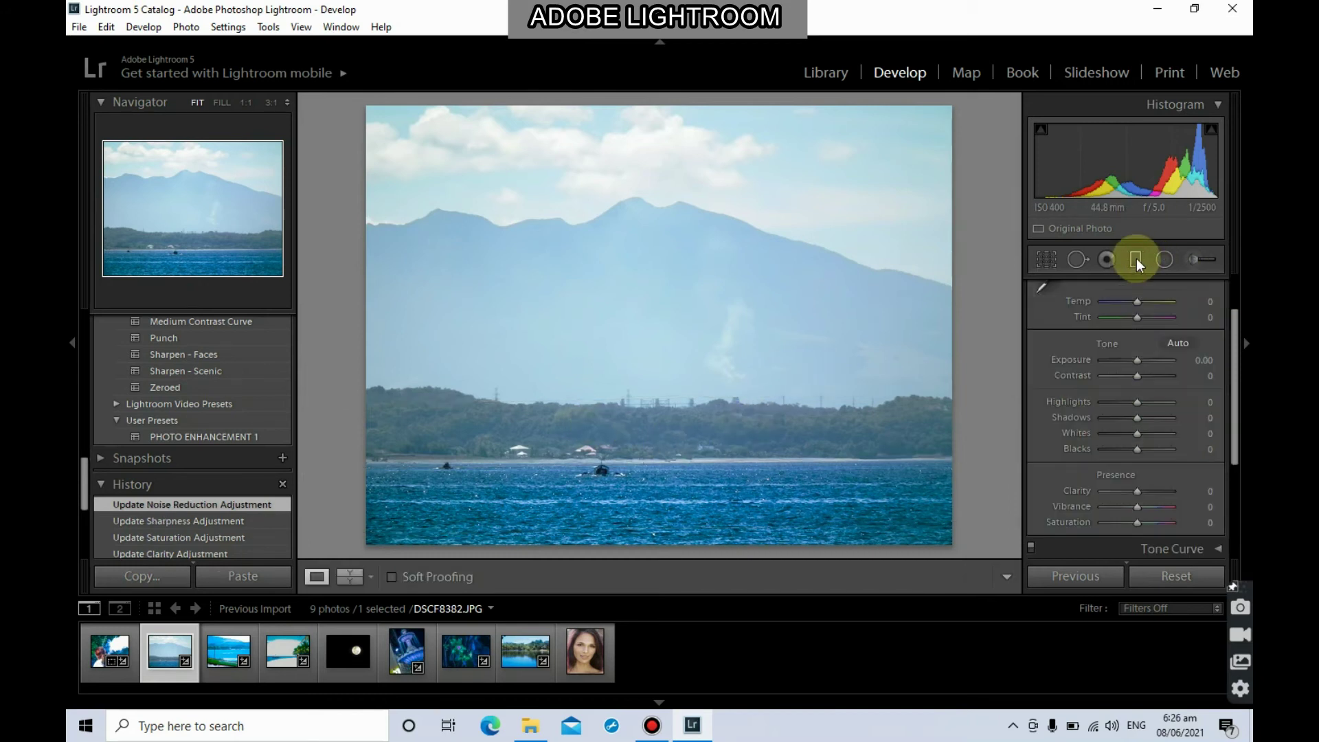
Step: Add a second graduated filter from the mountain peaks down to the shoreline, with Temp 29, Tint -100 and Exposure -0.97
click(1136, 260)
drag(474, 213, 591, 494)
drag(519, 502, 474, 468)
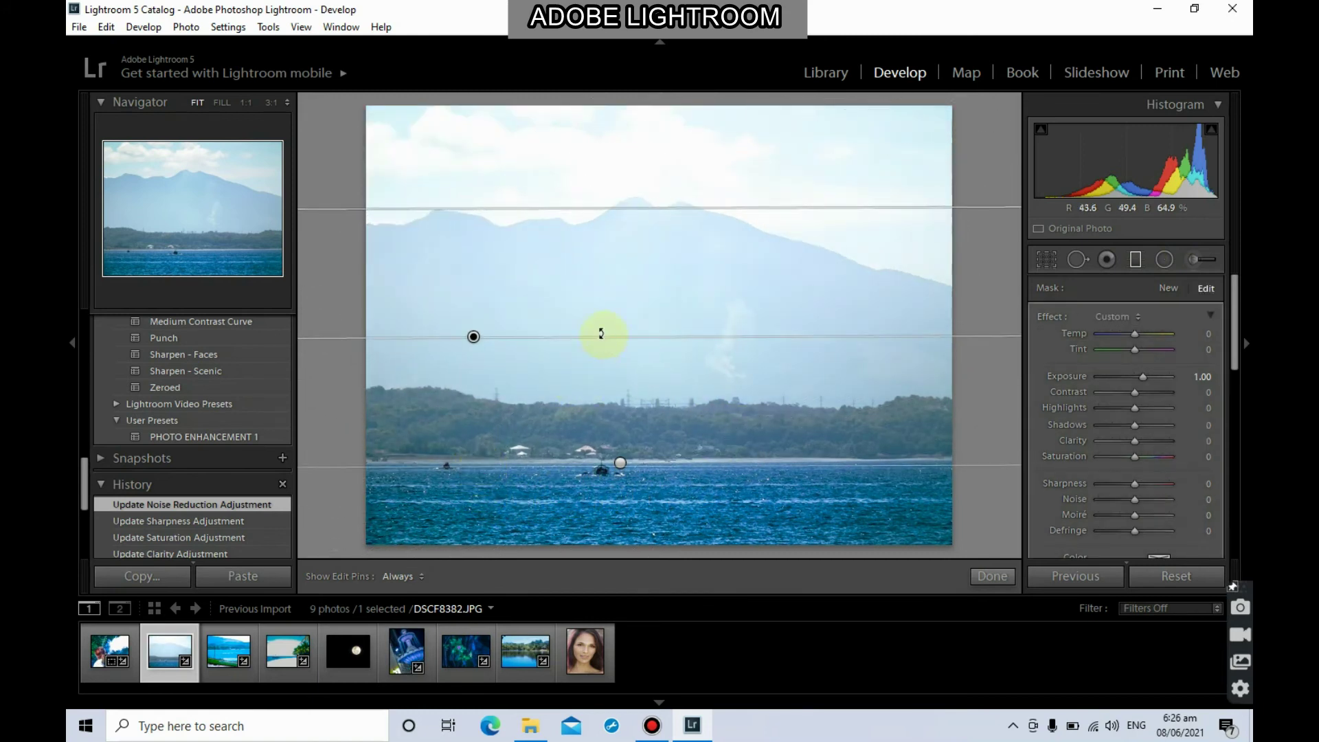
drag(1141, 333, 1091, 340)
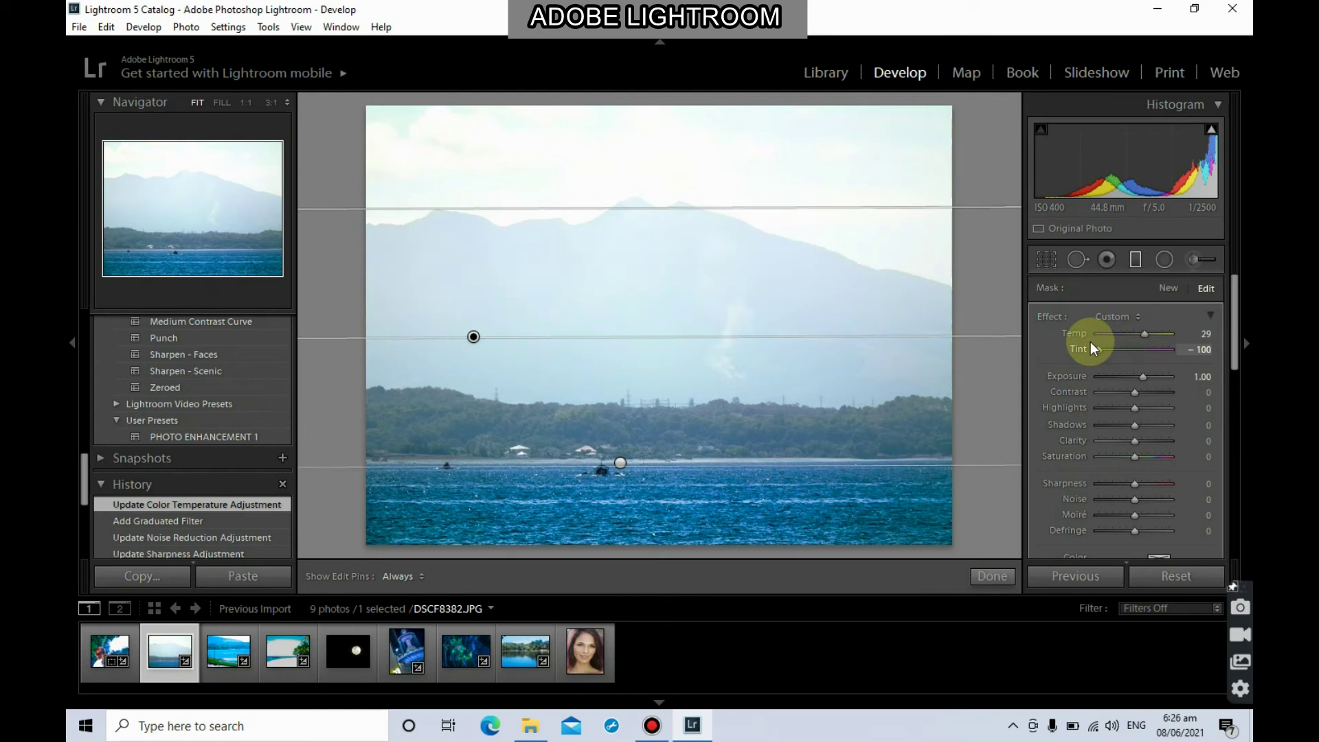
mouse_move(1136, 382)
mouse_down()
mouse_move(1113, 374)
mouse_move(1127, 371)
mouse_up()
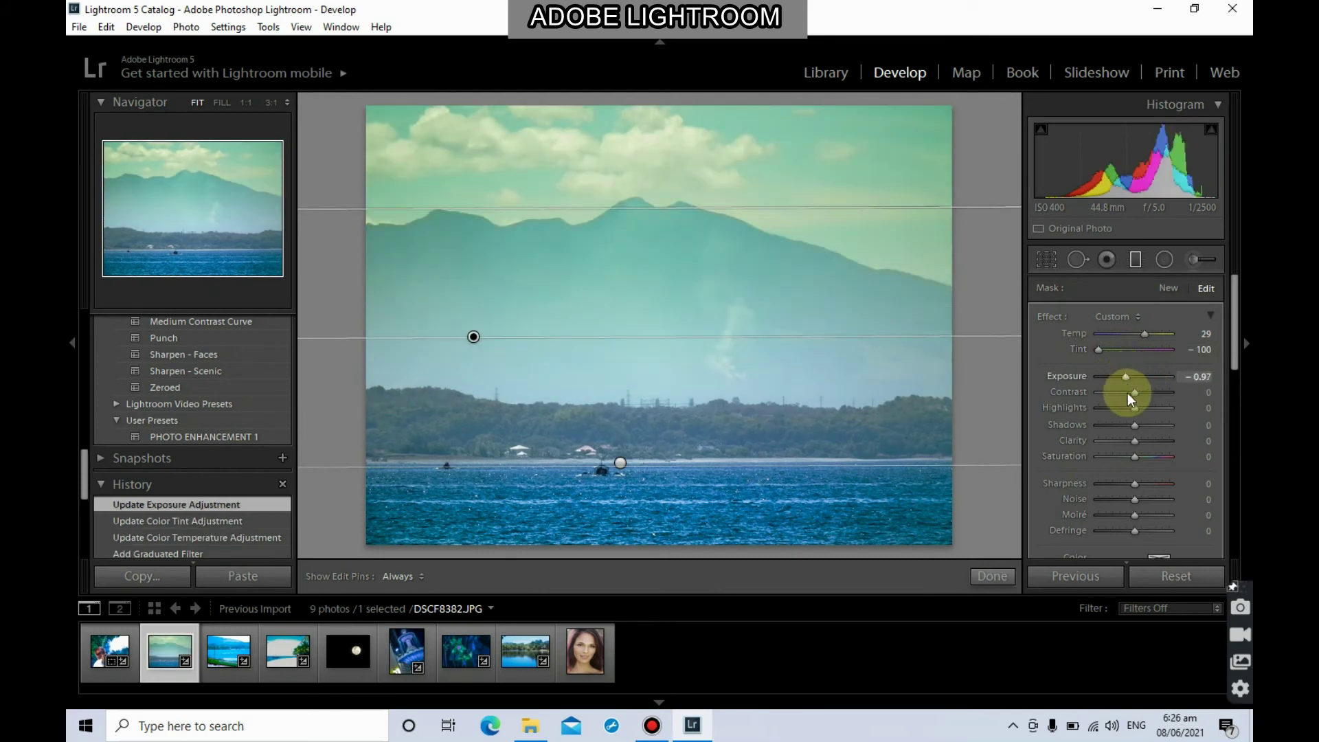
click(994, 576)
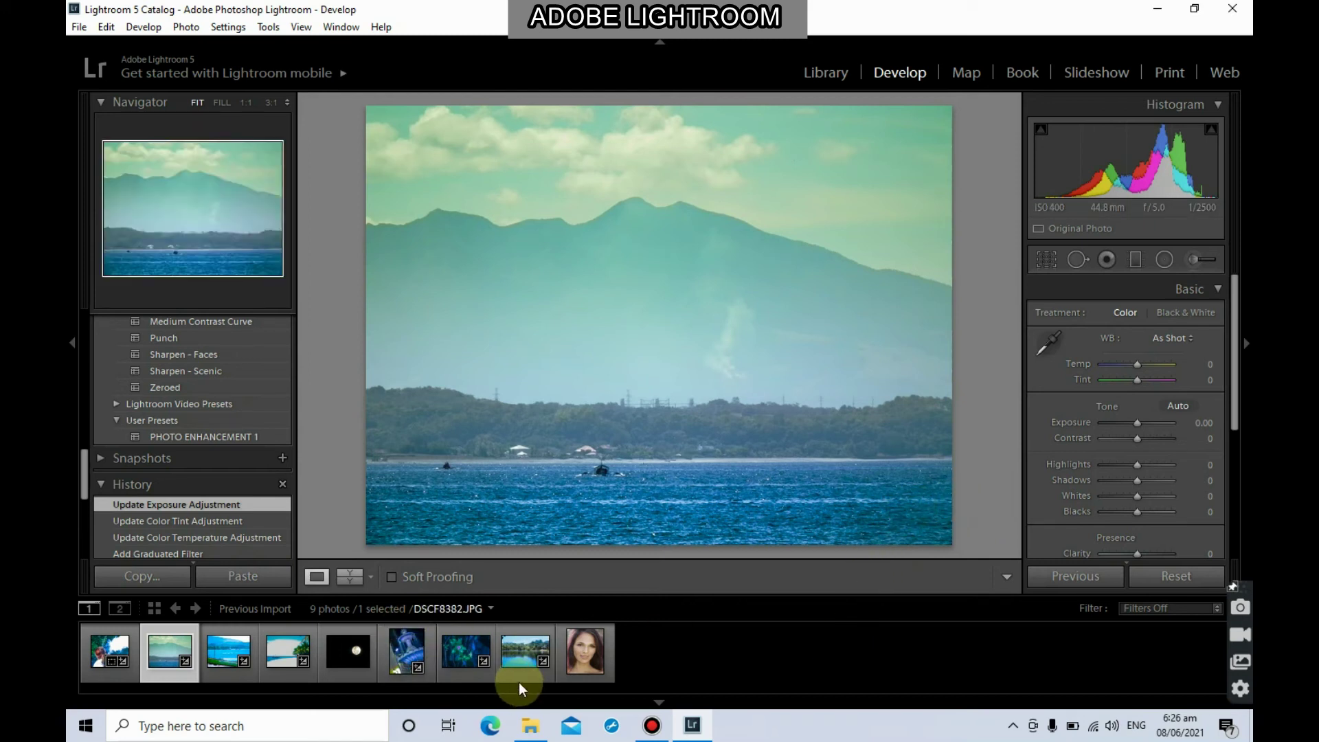
Step: Reset all edits on the beach photo DSCF8393.JPG and add a circular radial filter over the sky and the nearest palm trees
click(283, 657)
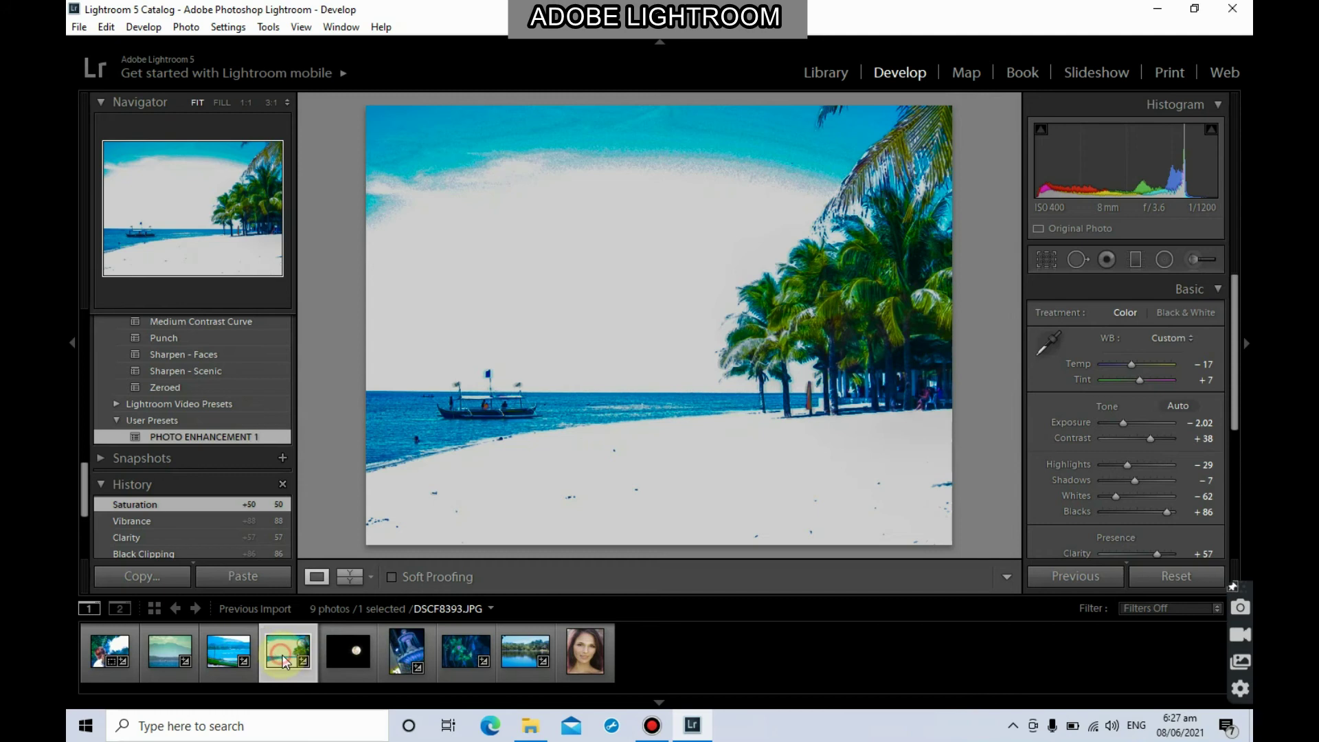
click(1185, 581)
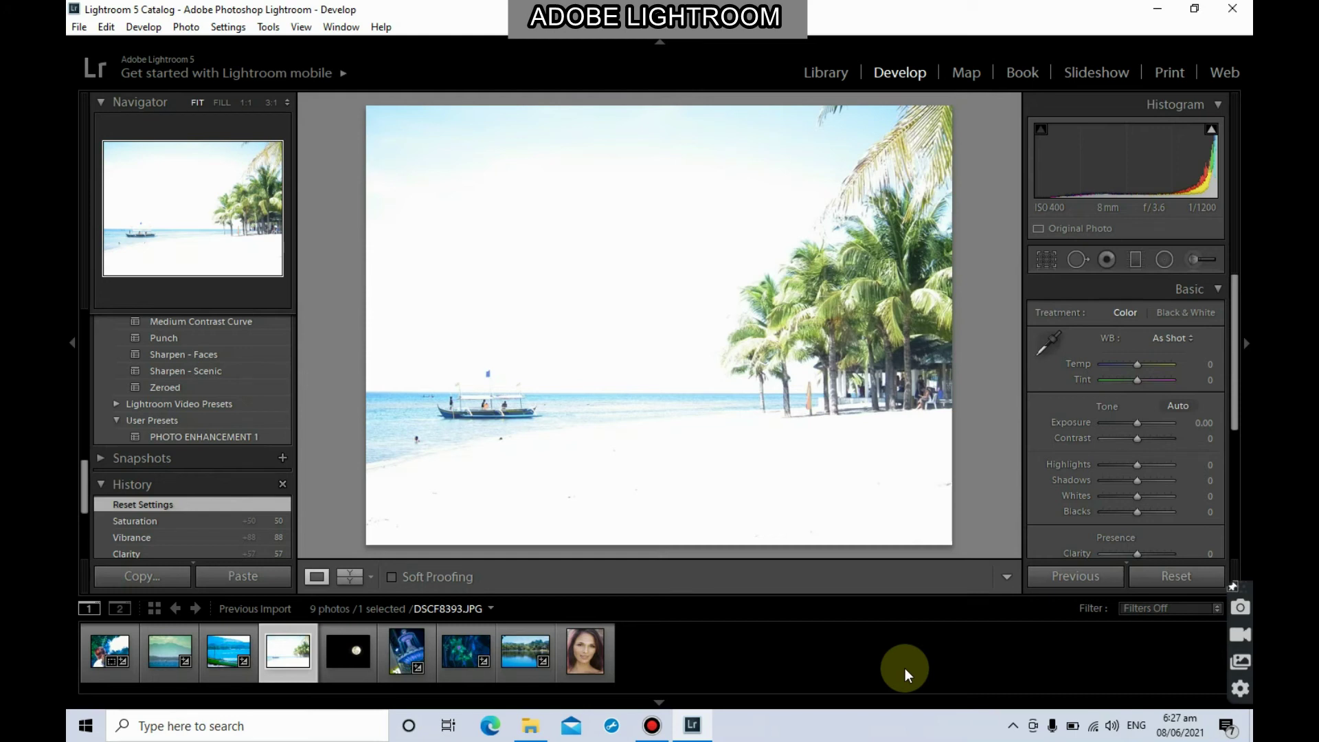
click(1164, 257)
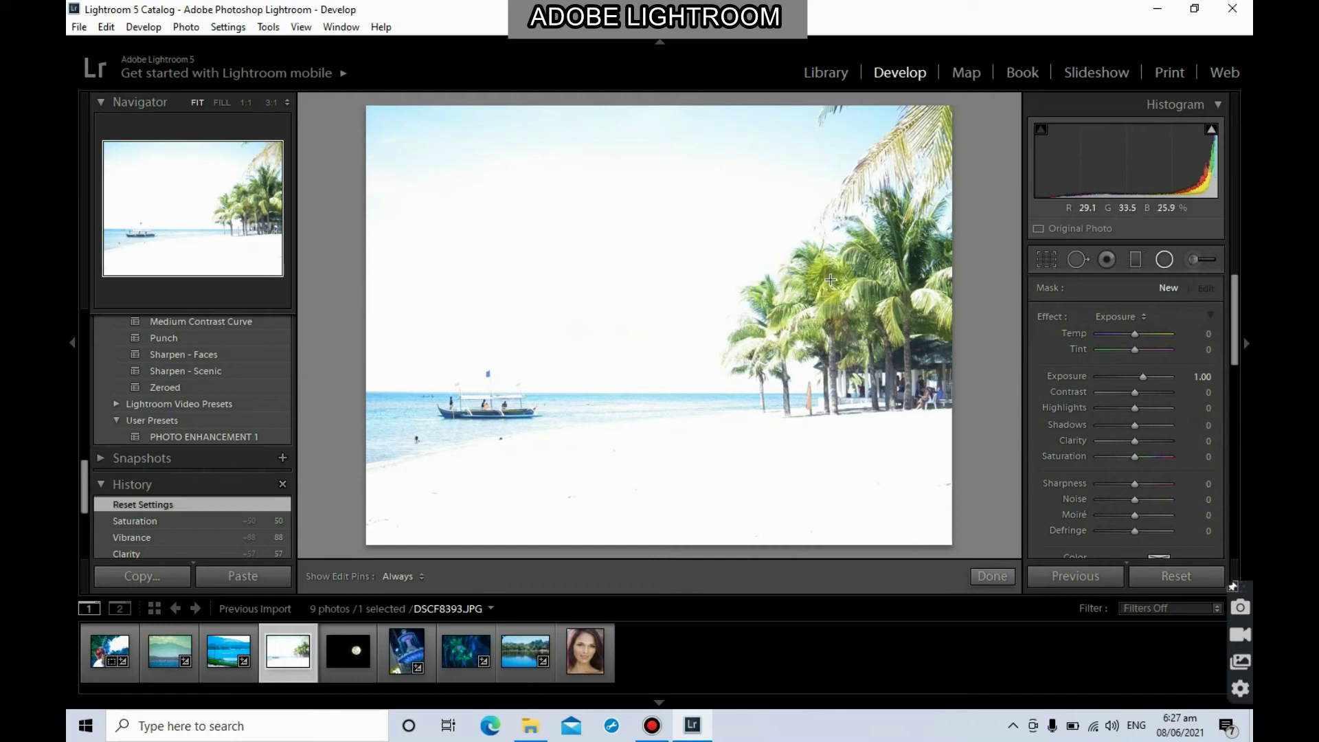
drag(760, 265, 871, 371)
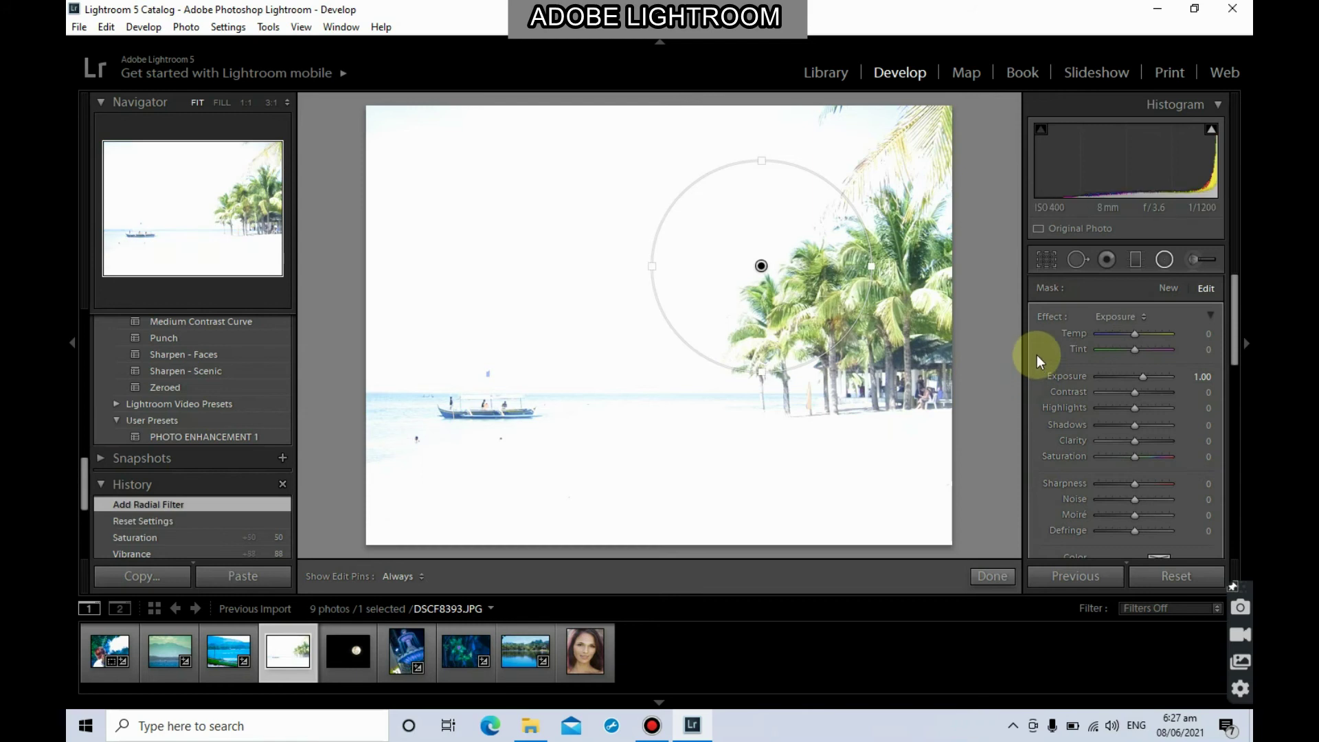
Step: Set the radial filter's Temp to -77 and Tint to 100, and move it over the palm tree cluster
mouse_move(1138, 331)
mouse_down()
mouse_move(1109, 340)
mouse_move(1138, 351)
mouse_up()
drag(764, 265, 827, 334)
drag(1142, 348, 1189, 357)
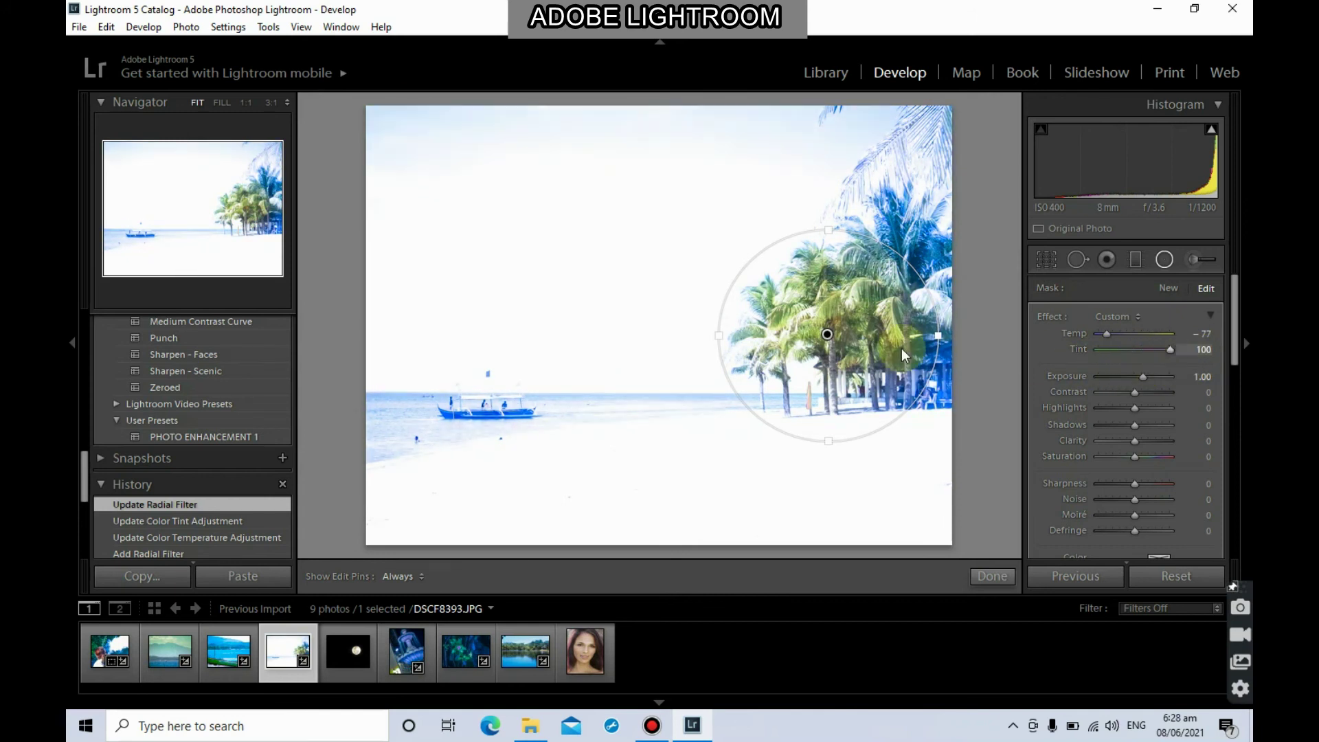
Step: Shrink the radial filter to a tighter circle around the nearest palm trees and set its Exposure to -0.14
drag(886, 358, 897, 331)
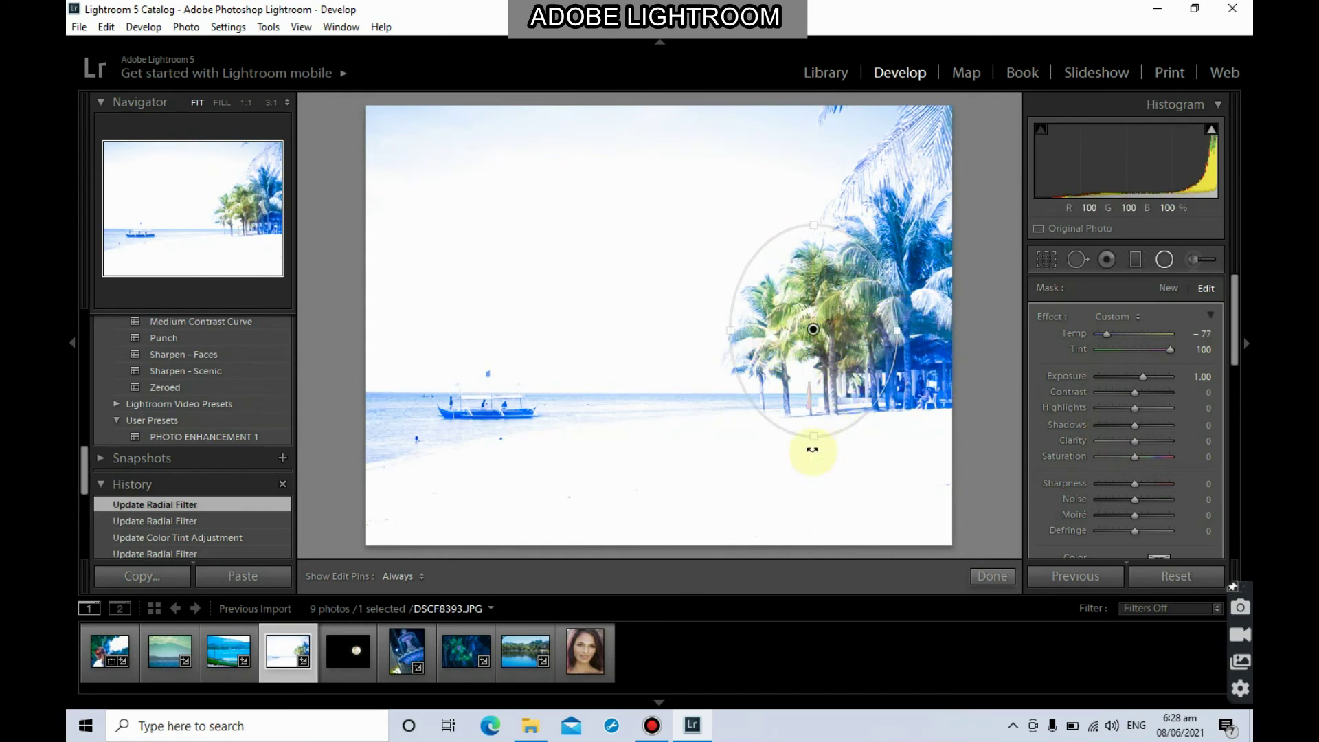
drag(813, 442, 814, 407)
mouse_move(1144, 378)
mouse_down()
mouse_move(1103, 381)
mouse_move(1144, 379)
mouse_move(1116, 375)
mouse_move(1133, 376)
mouse_up()
drag(907, 330, 916, 330)
drag(820, 408, 818, 423)
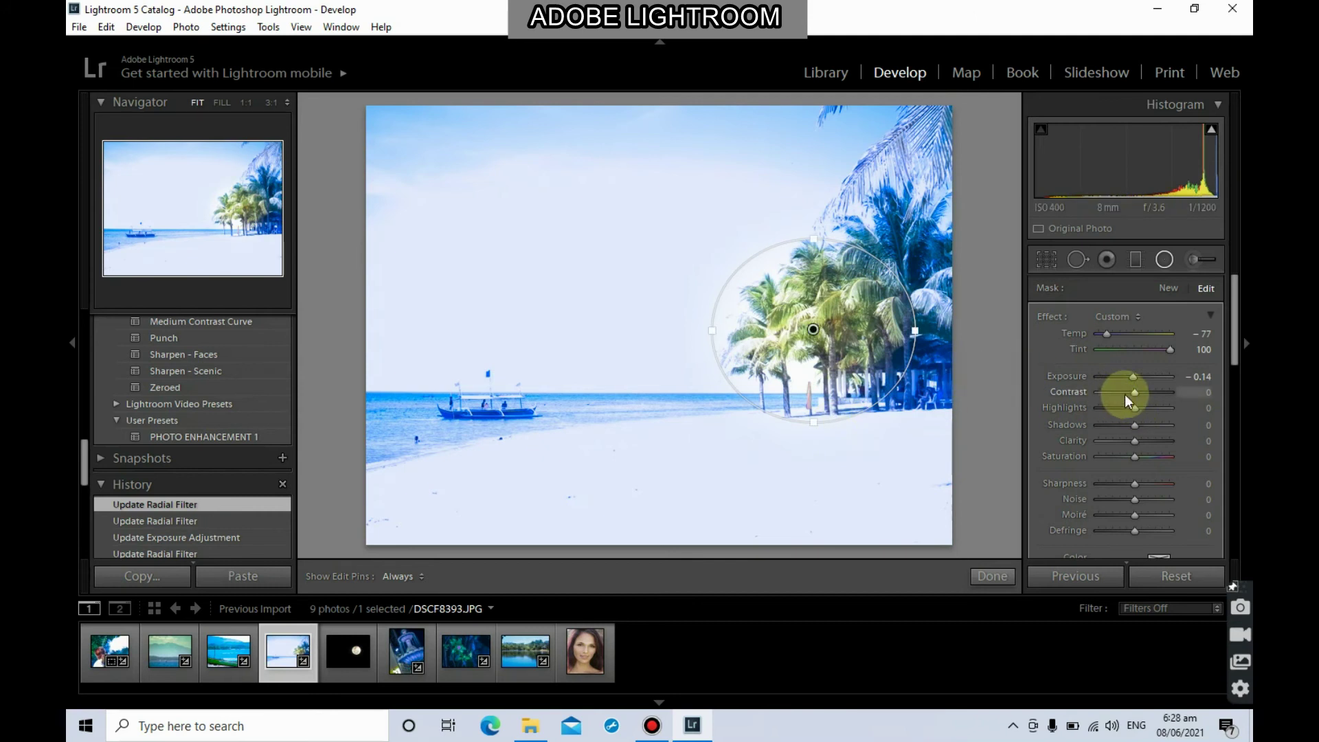
Step: Set the radial filter's Contrast to -3, Highlights to -75 and Feather to 38, and invert its mask
drag(1136, 398, 1111, 407)
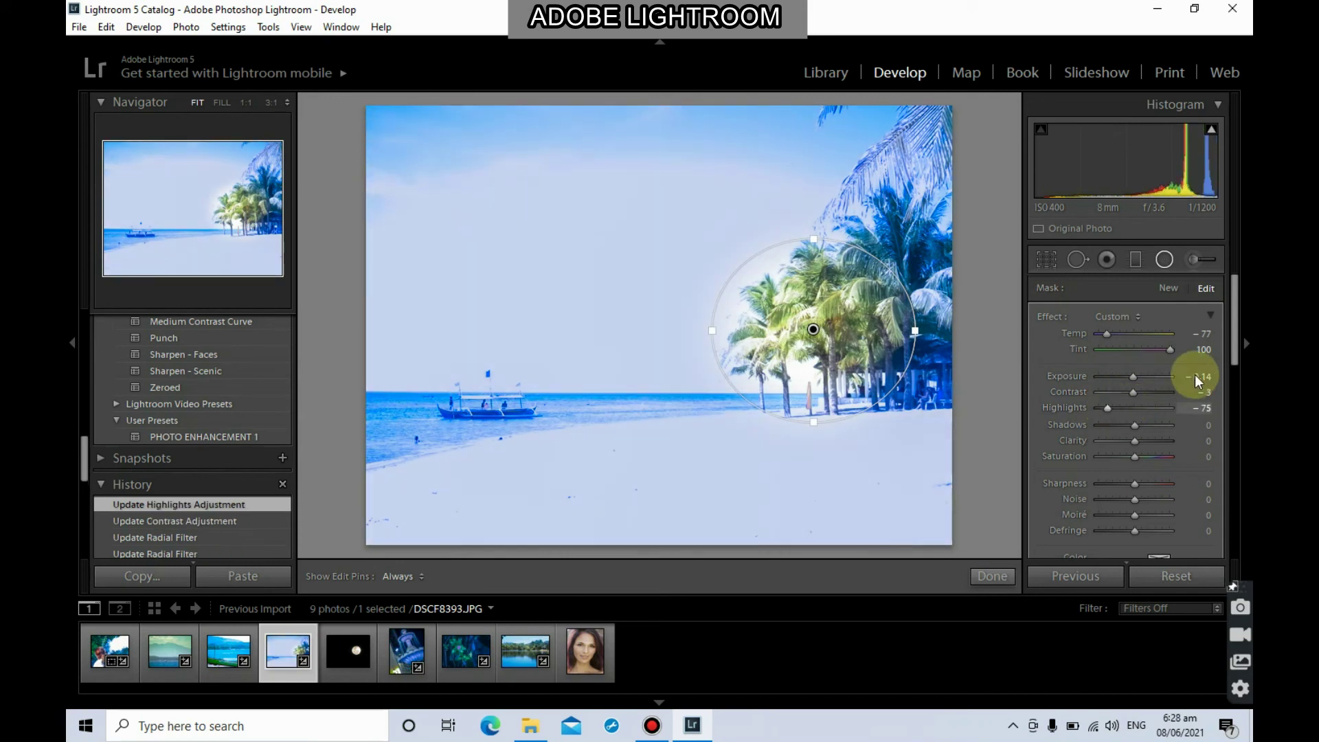
drag(1230, 340, 1231, 394)
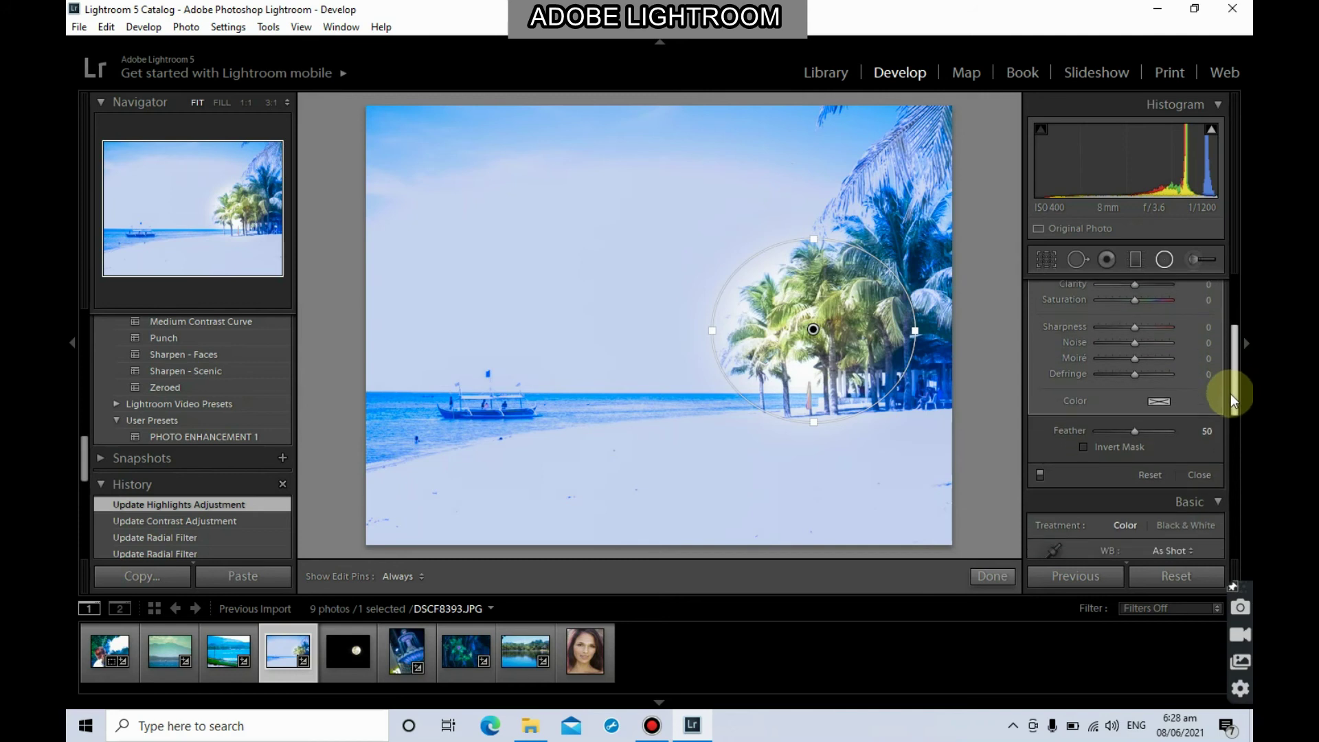
drag(1149, 427, 1113, 428)
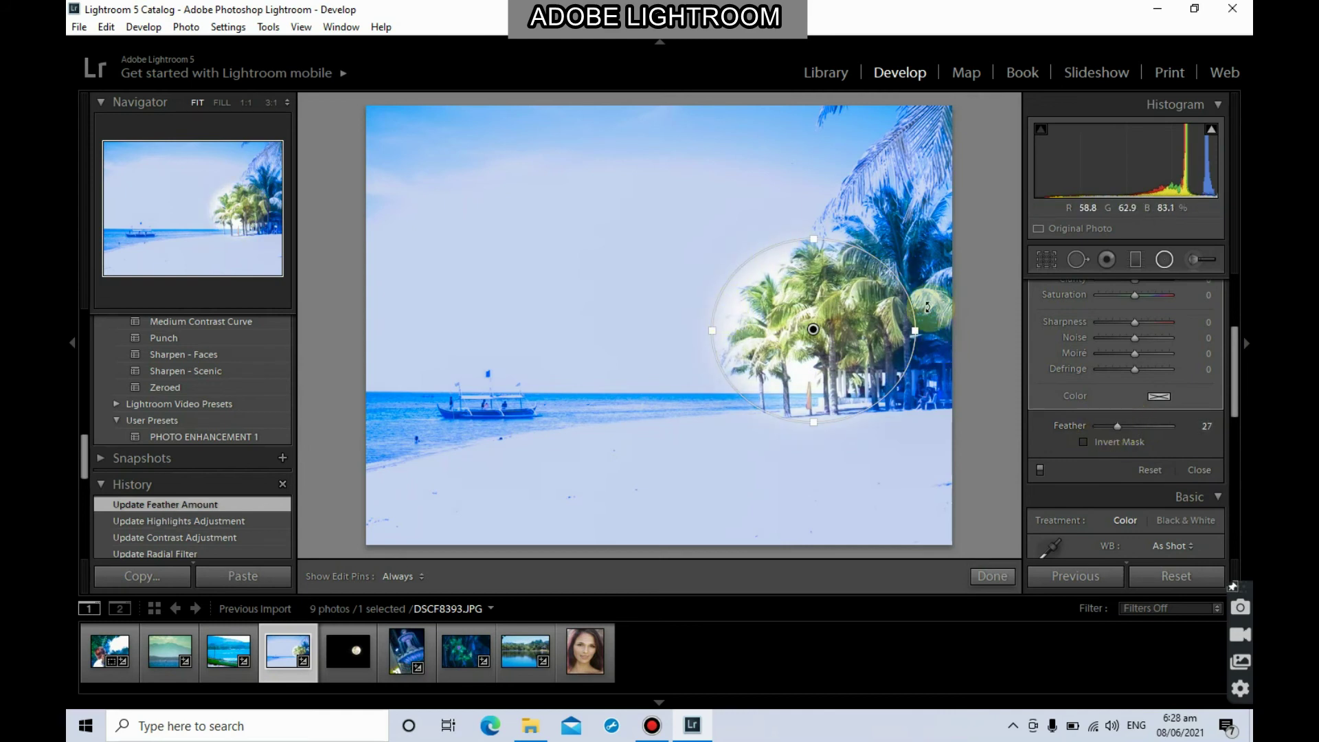
mouse_move(1110, 423)
mouse_down()
mouse_move(1159, 428)
mouse_move(1091, 429)
mouse_move(1204, 434)
mouse_move(1083, 423)
mouse_move(1172, 419)
mouse_move(1096, 418)
mouse_move(1165, 419)
mouse_move(1112, 421)
mouse_move(1127, 420)
mouse_up()
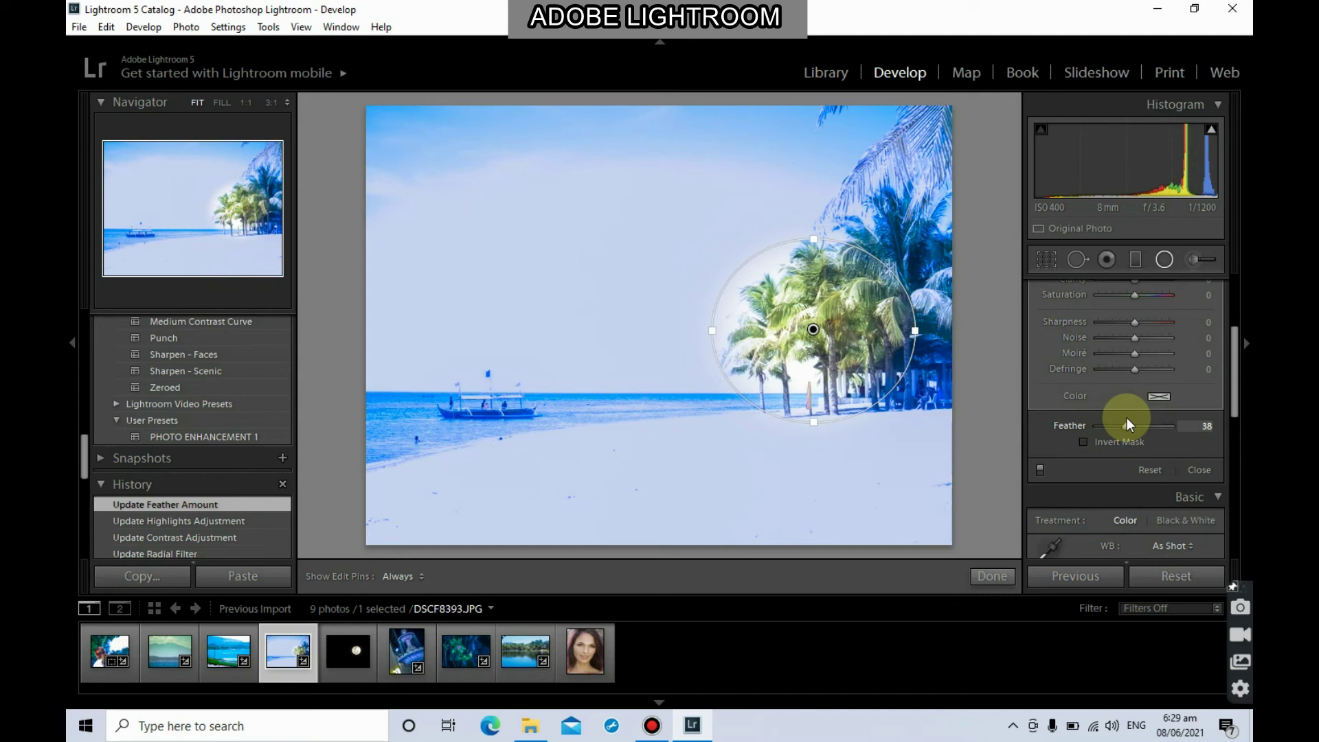
drag(1127, 418, 1127, 417)
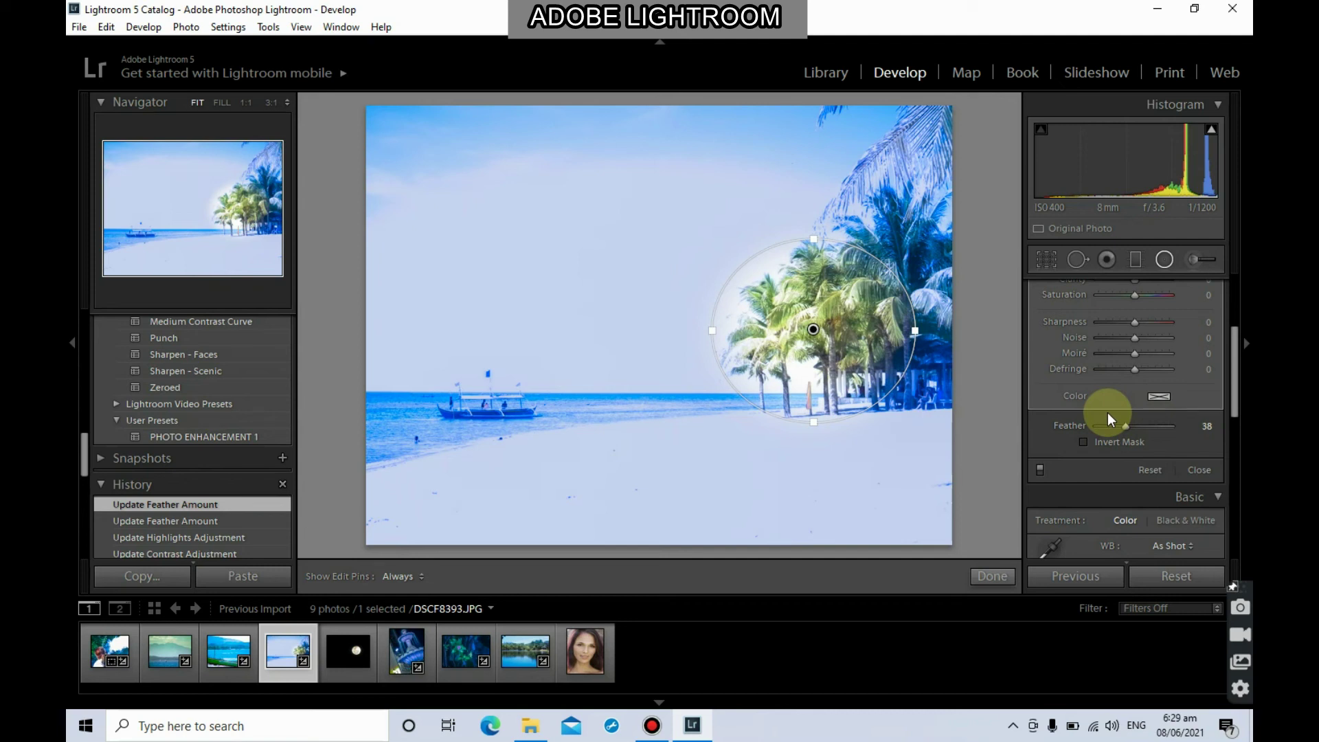
click(1085, 441)
click(1086, 441)
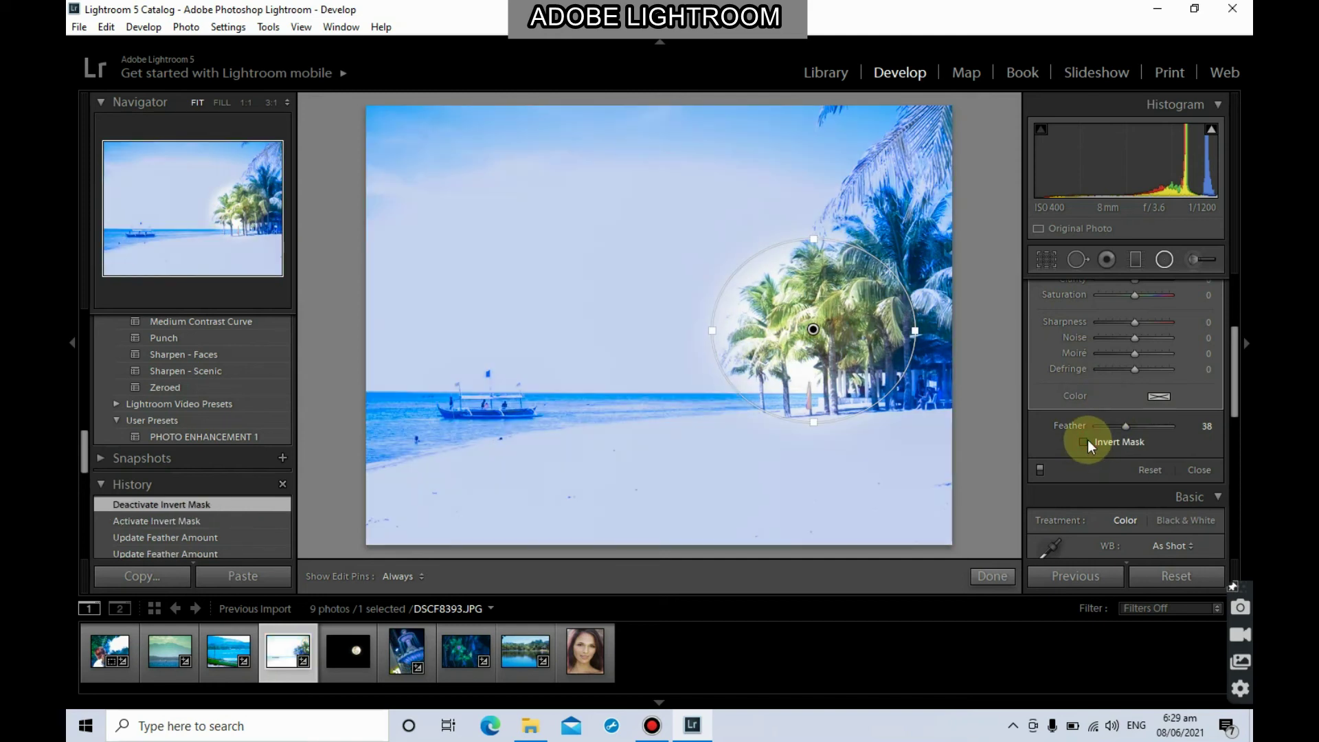
click(1086, 441)
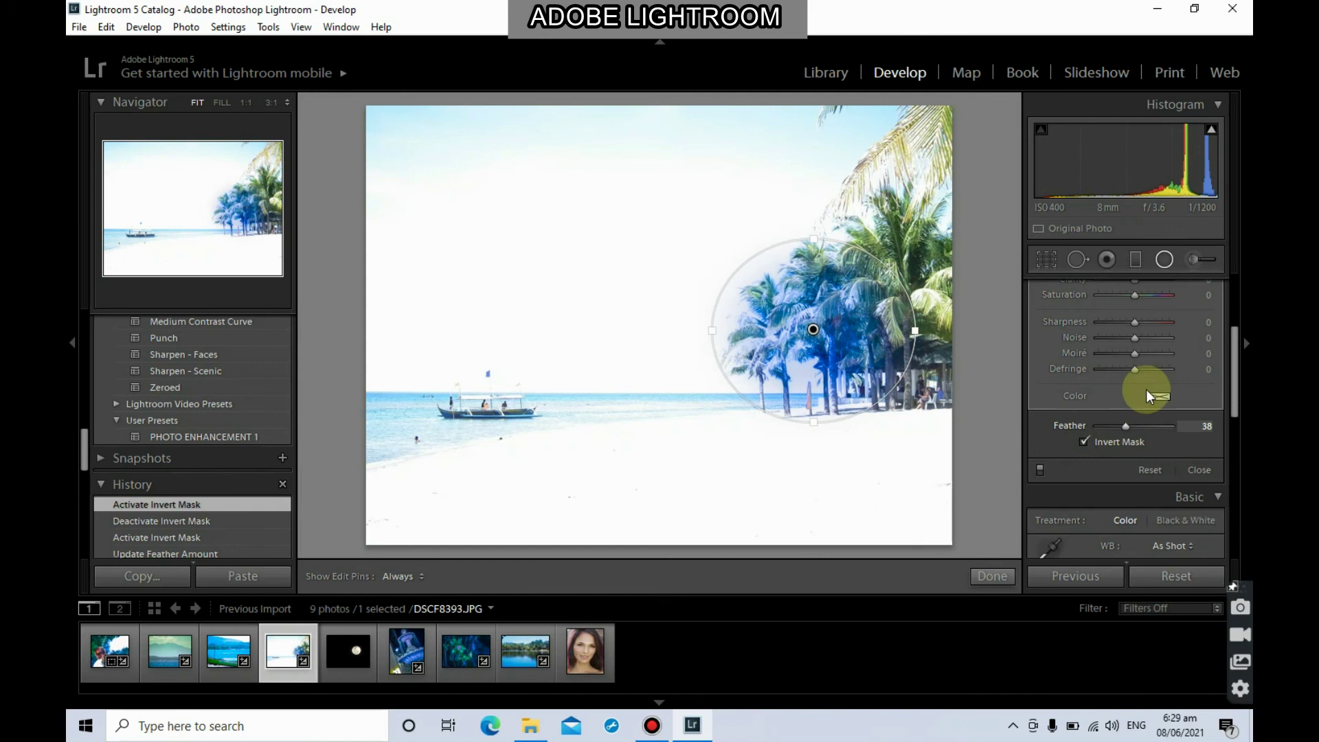
Step: Set the filter's Highlights to -100, Shadows 100, Clarity 100 and Saturation -6, and move it onto the boat
scroll(1149, 397, up, 2)
drag(1127, 309, 1136, 358)
drag(811, 329, 537, 402)
drag(498, 399, 492, 397)
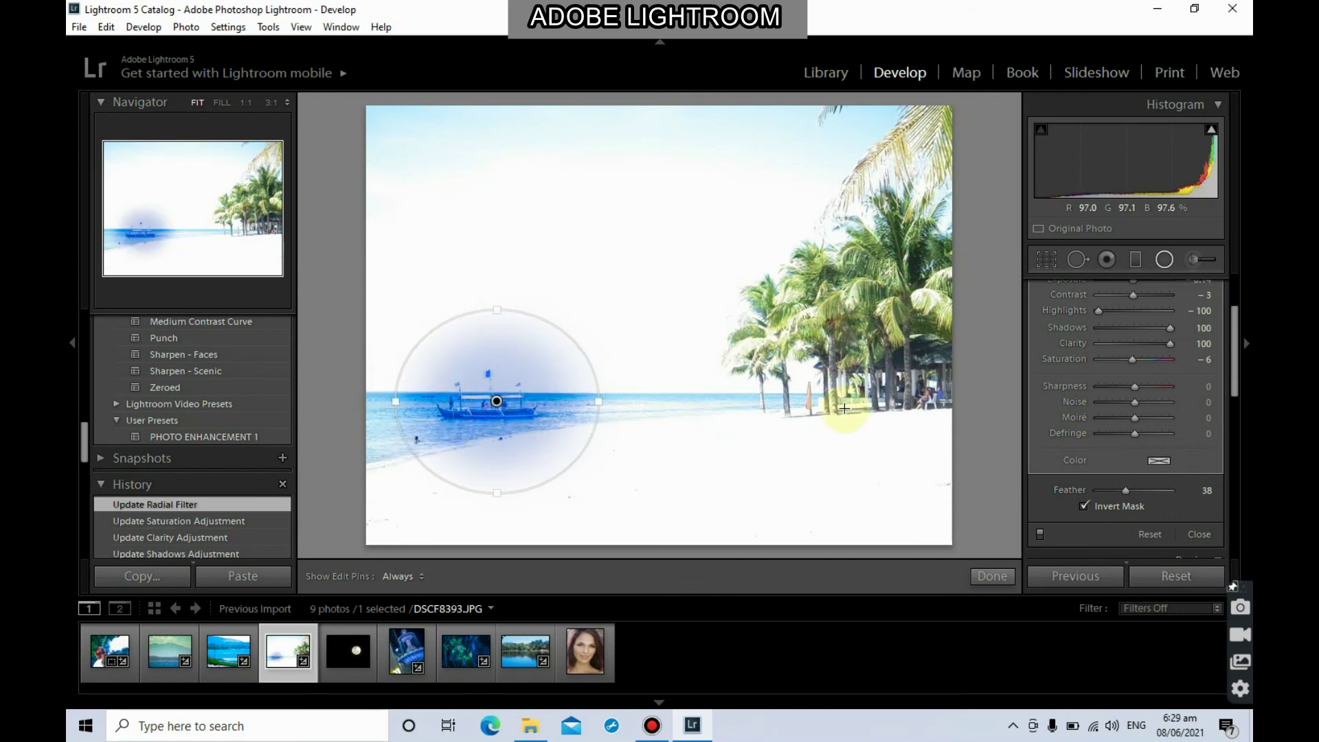
Step: Add a second radial filter over the palm trees with Temp -100, Tint -36, Exposure 0.05 and Contrast 82, and finish filter editing
click(1166, 258)
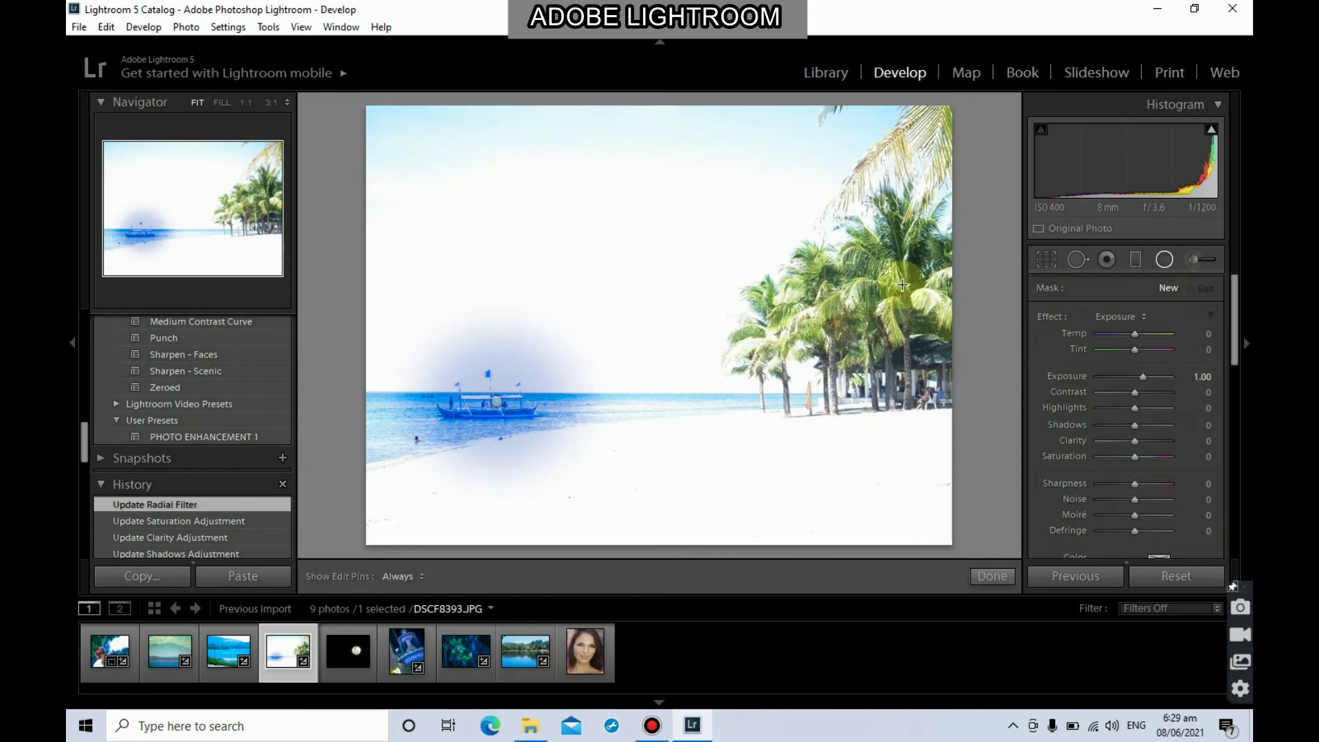
drag(749, 247, 885, 343)
drag(787, 289, 872, 355)
drag(1139, 339, 1166, 395)
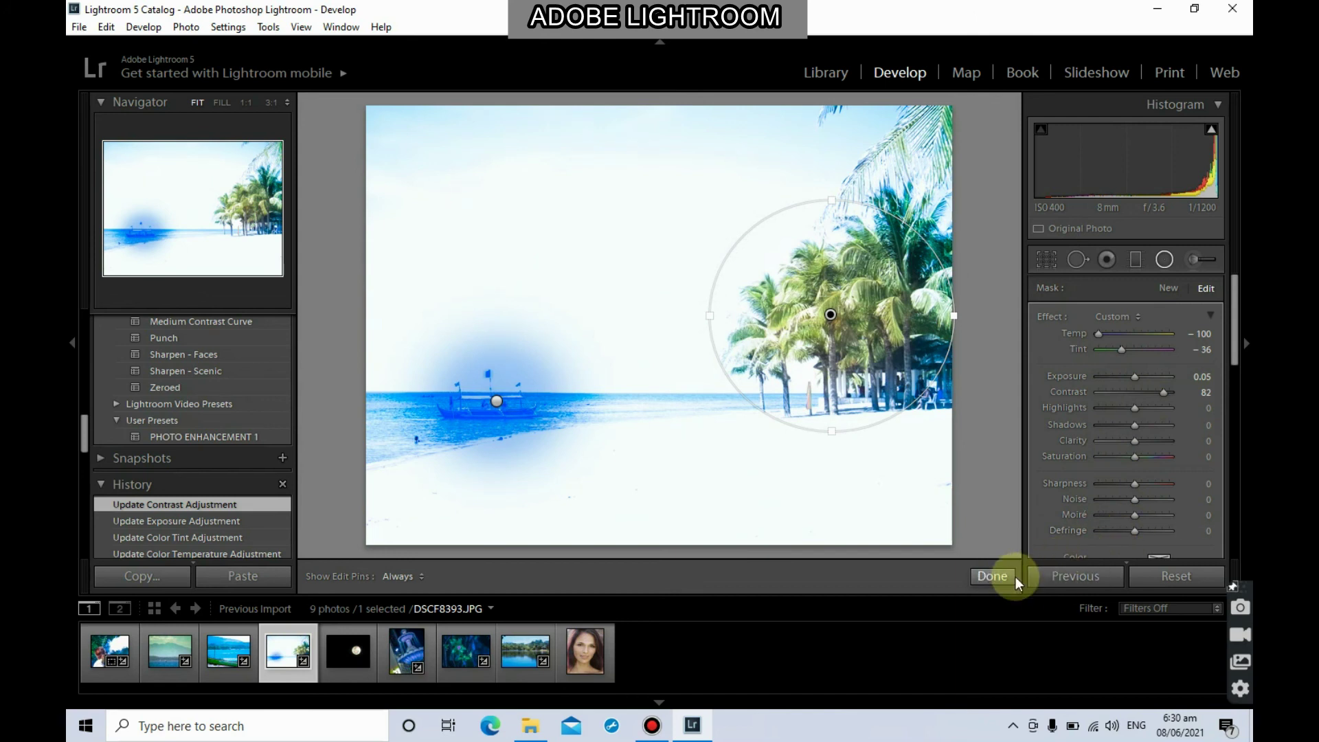
click(993, 576)
mouse_move(1136, 363)
mouse_down()
mouse_move(1097, 364)
mouse_move(1165, 365)
mouse_move(1135, 362)
mouse_up()
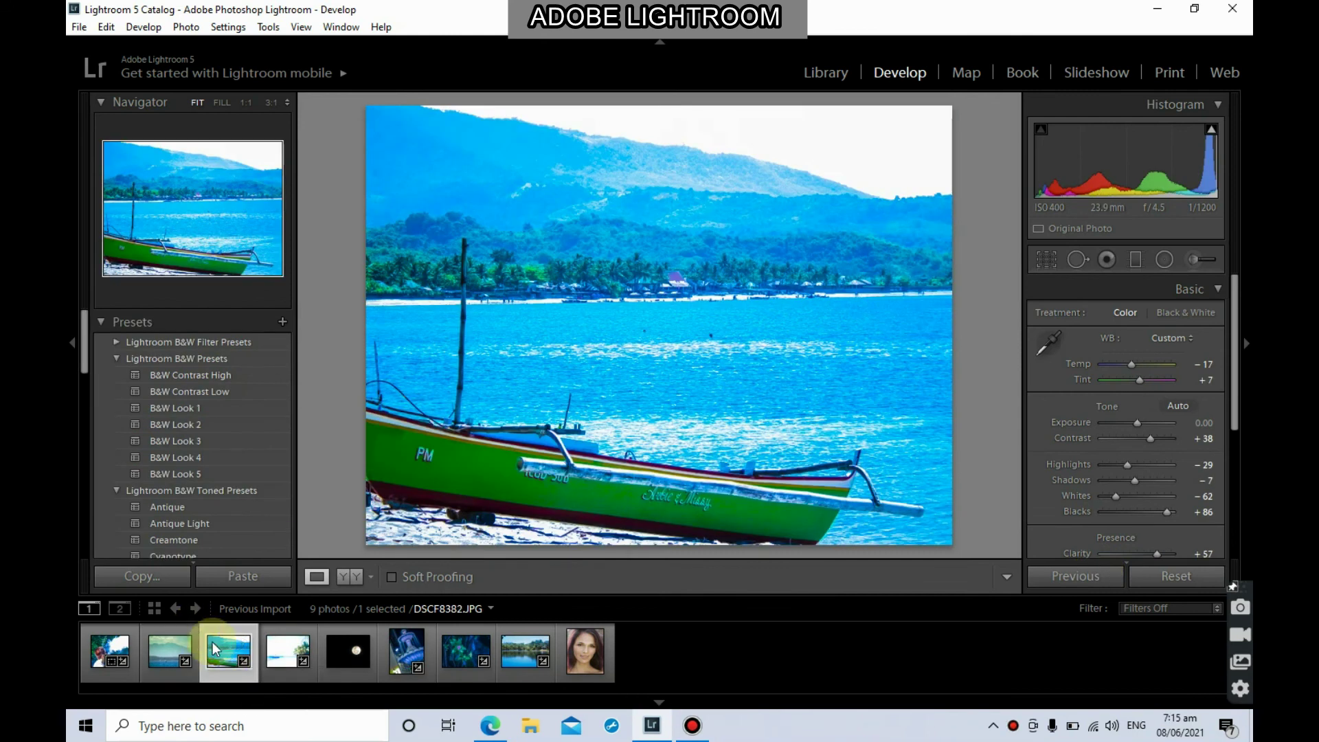
Step: Browse the edited photos, select the flower photo IMG_0643.JPG, and open the export settings for it
click(167, 671)
click(106, 658)
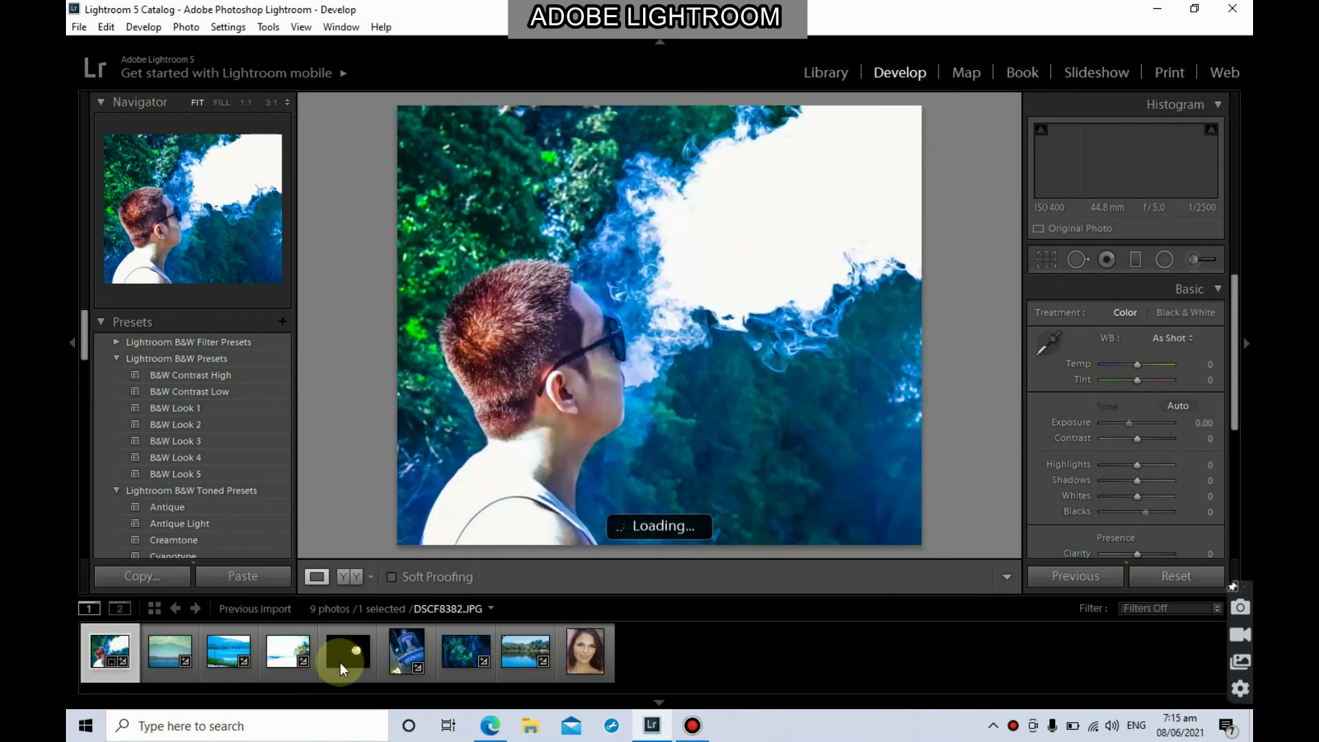
click(409, 650)
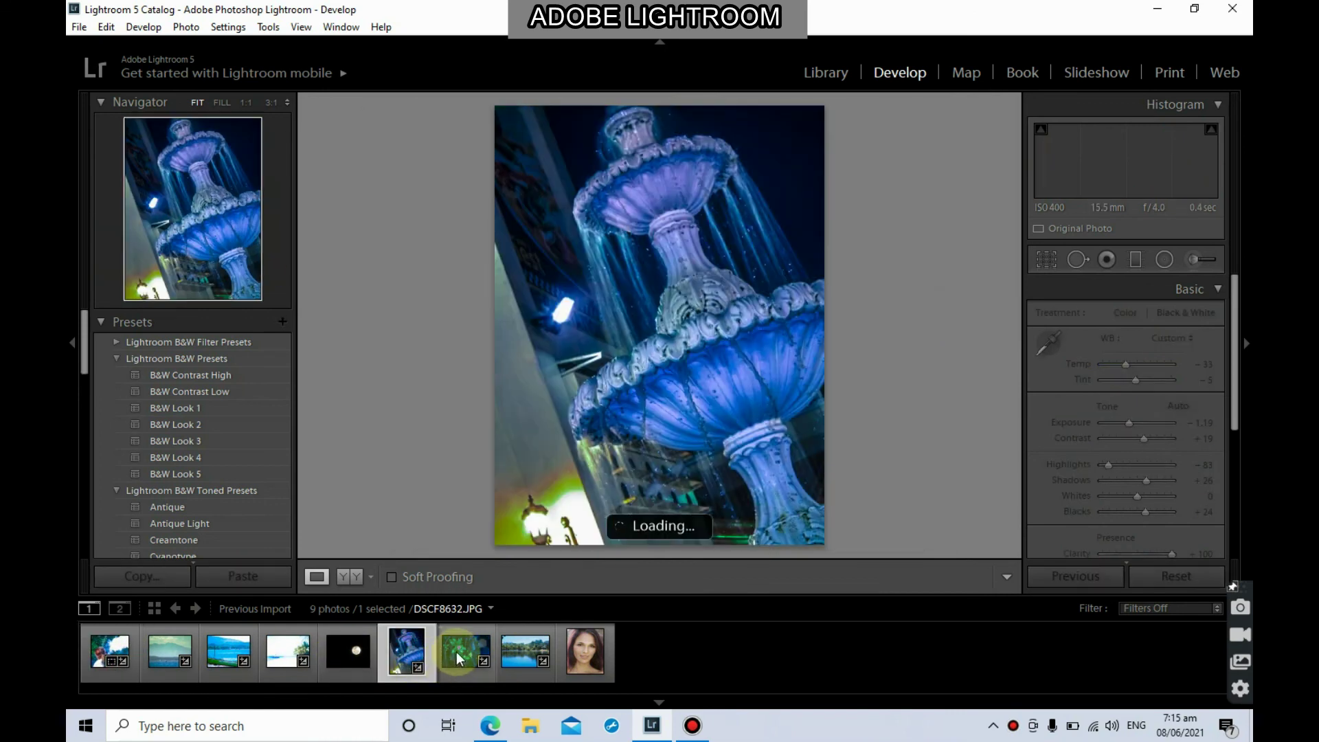
click(457, 651)
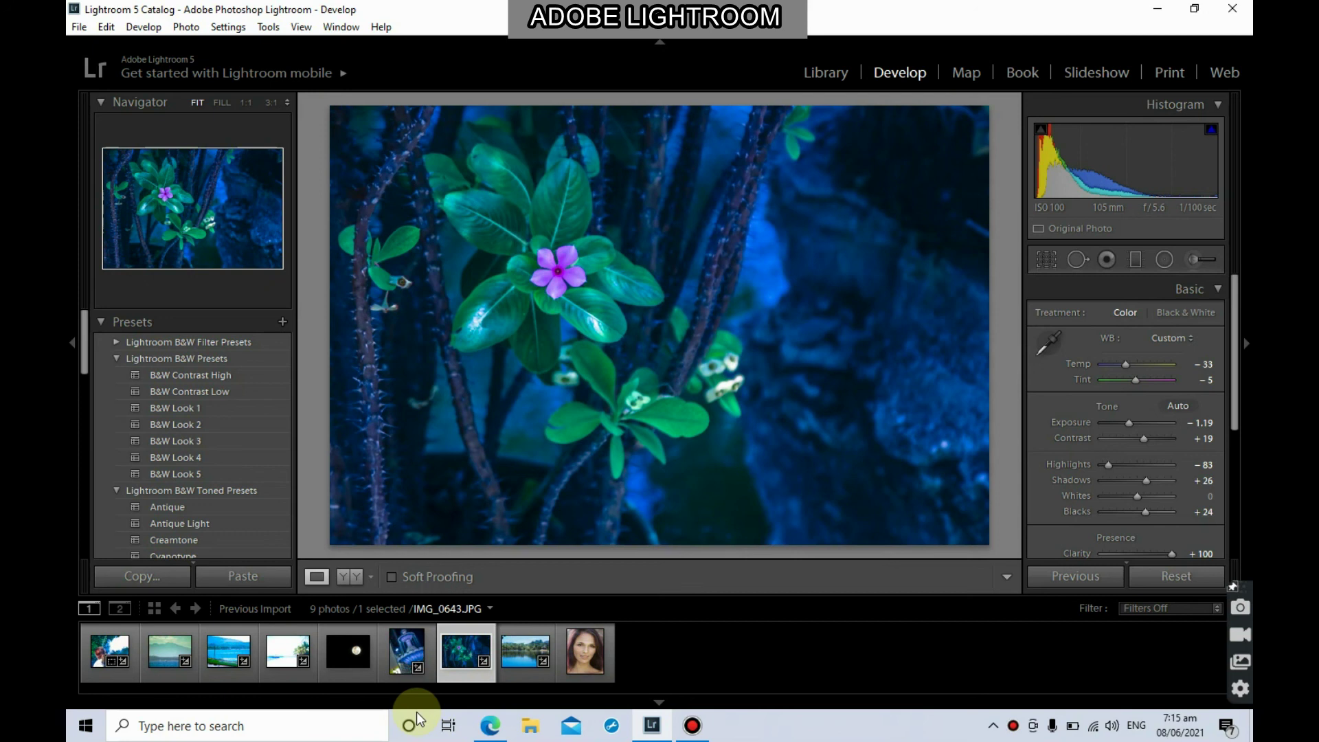
right_click(100, 652)
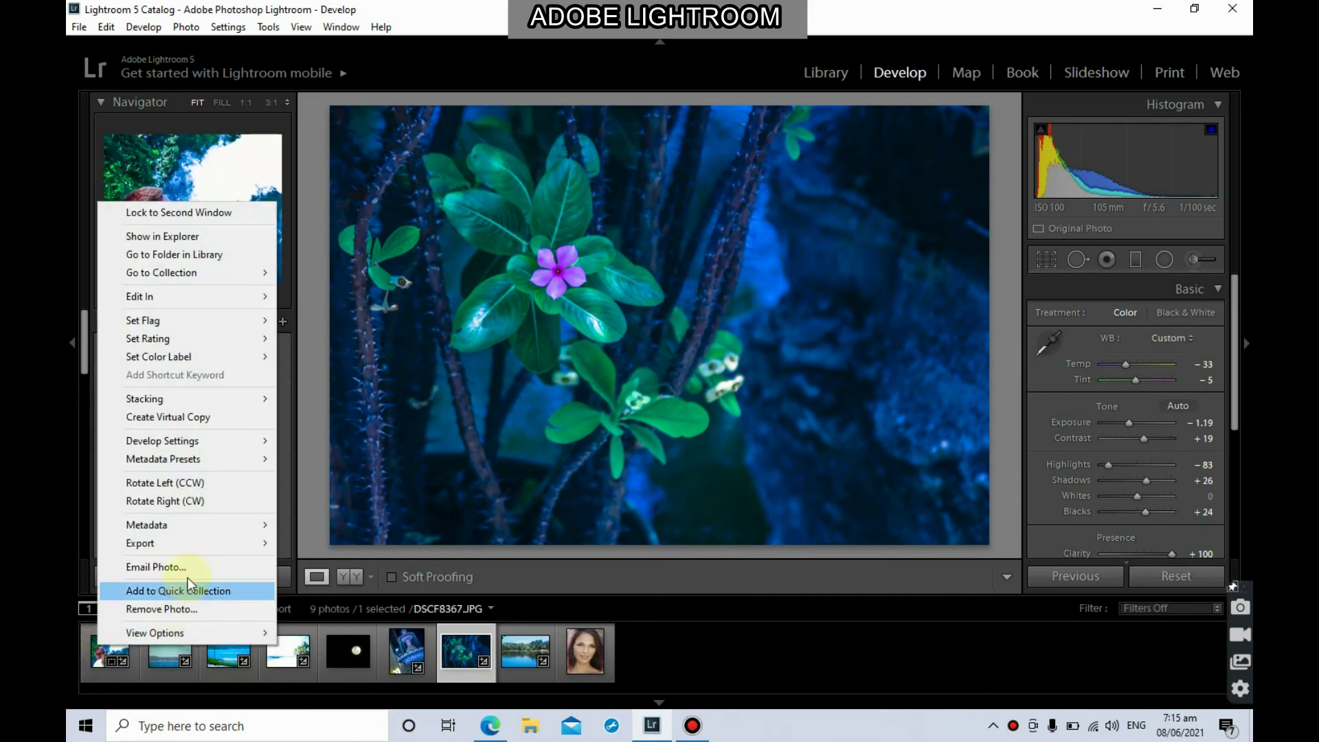
click(205, 545)
click(333, 547)
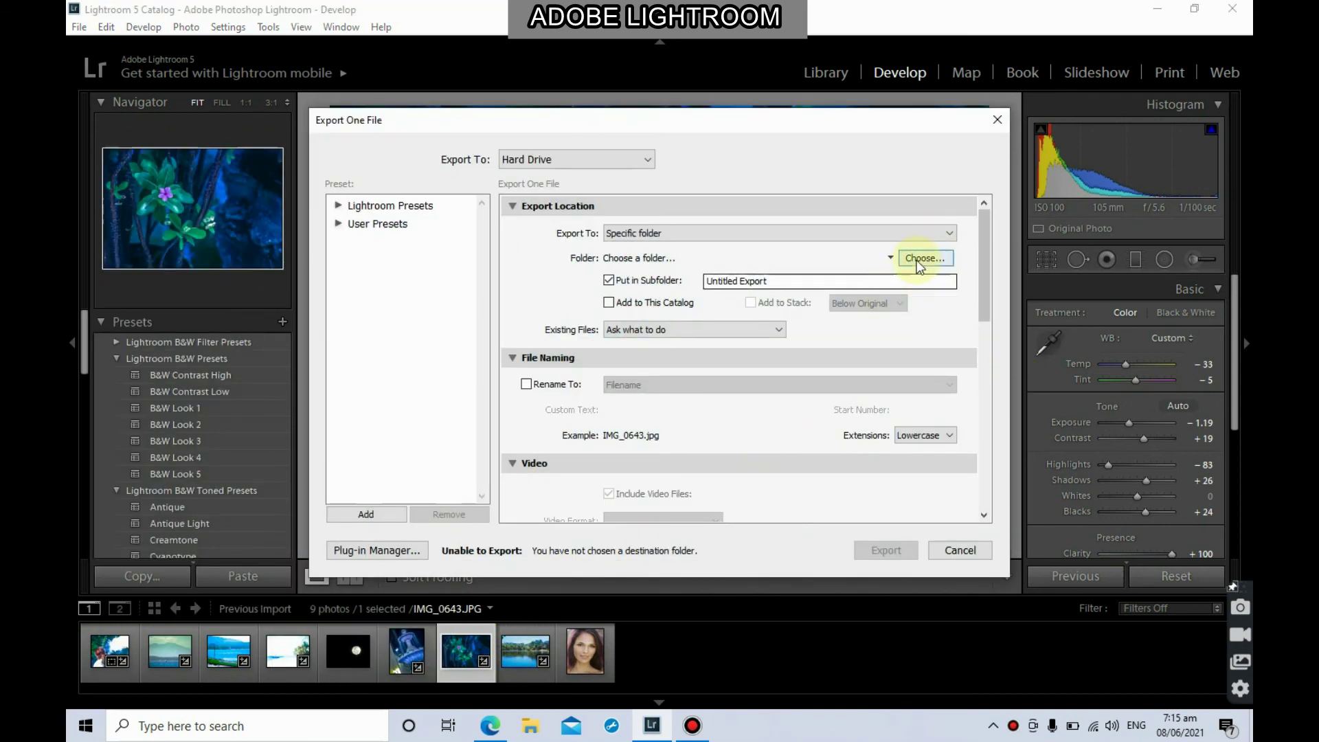
Step: Export the flower photo directly into a new Desktop folder named LIGHTROOM EXPORT, with the subfolder option off
click(918, 258)
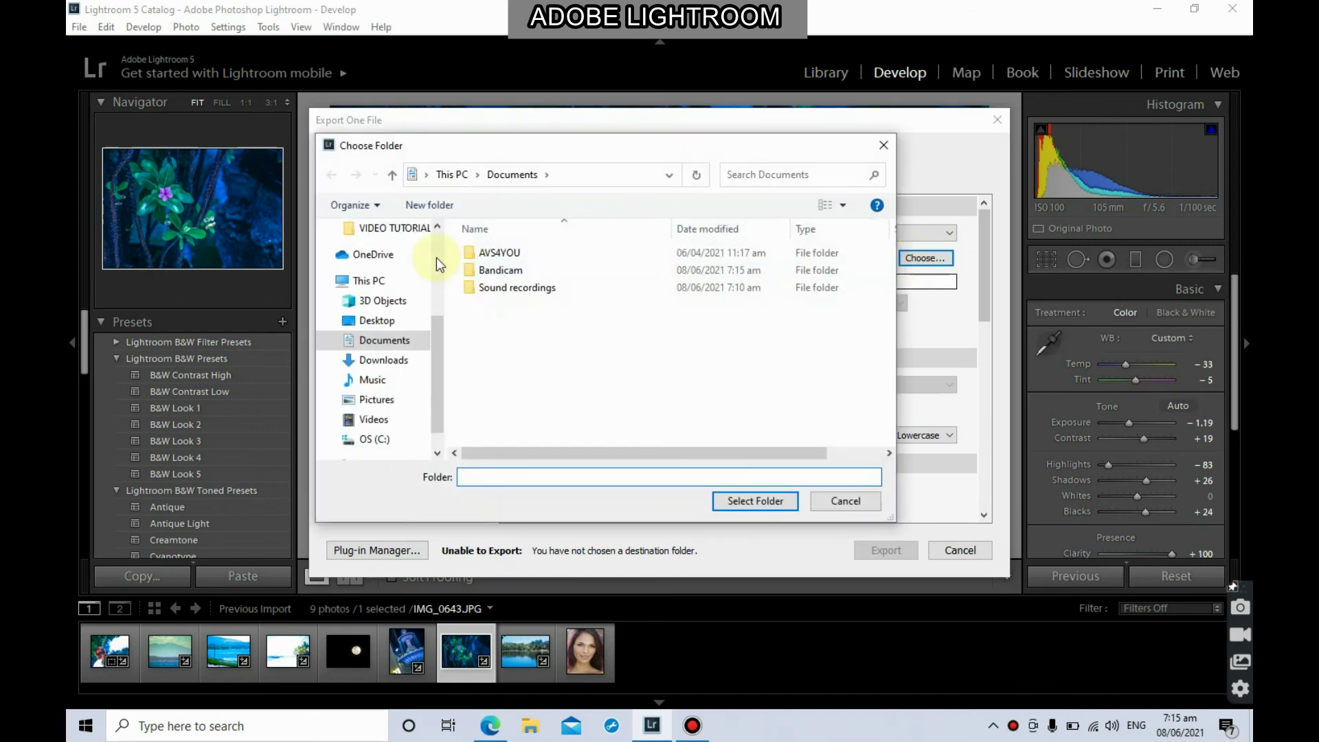
click(388, 322)
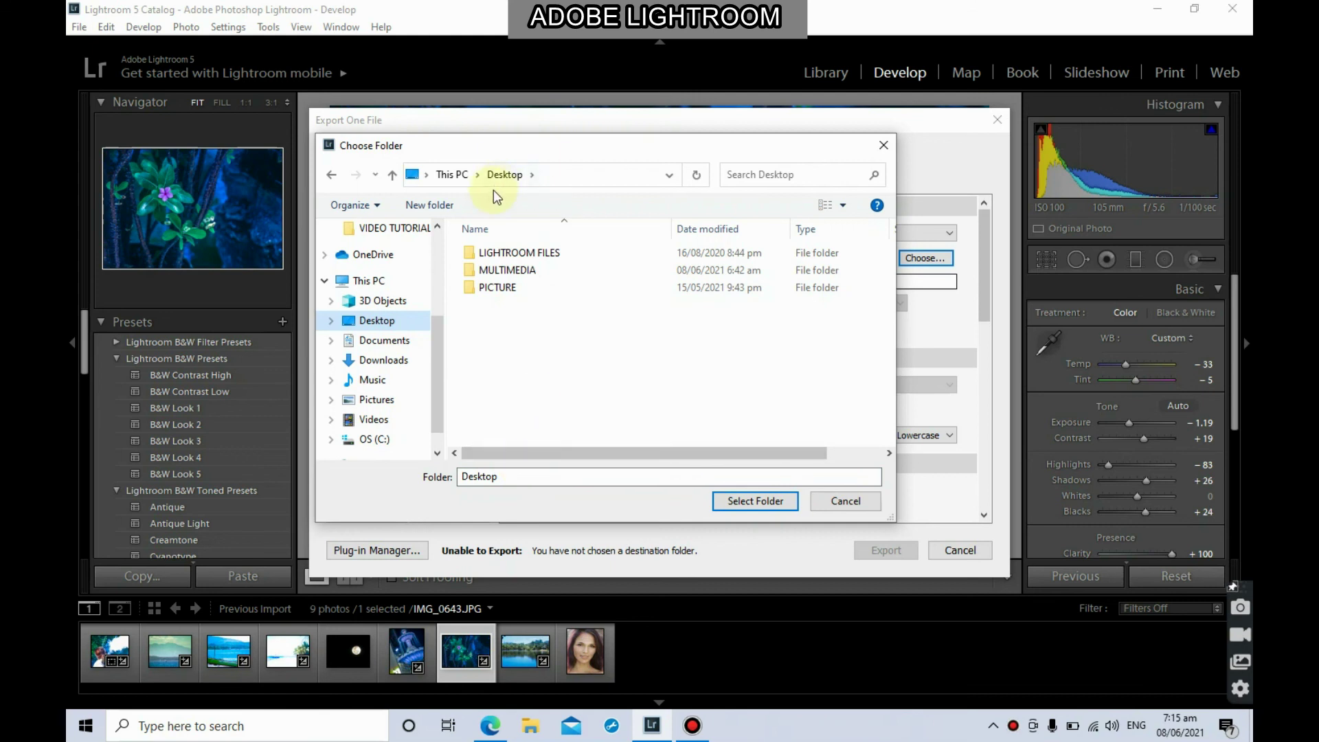
click(441, 206)
text(LiGHT)
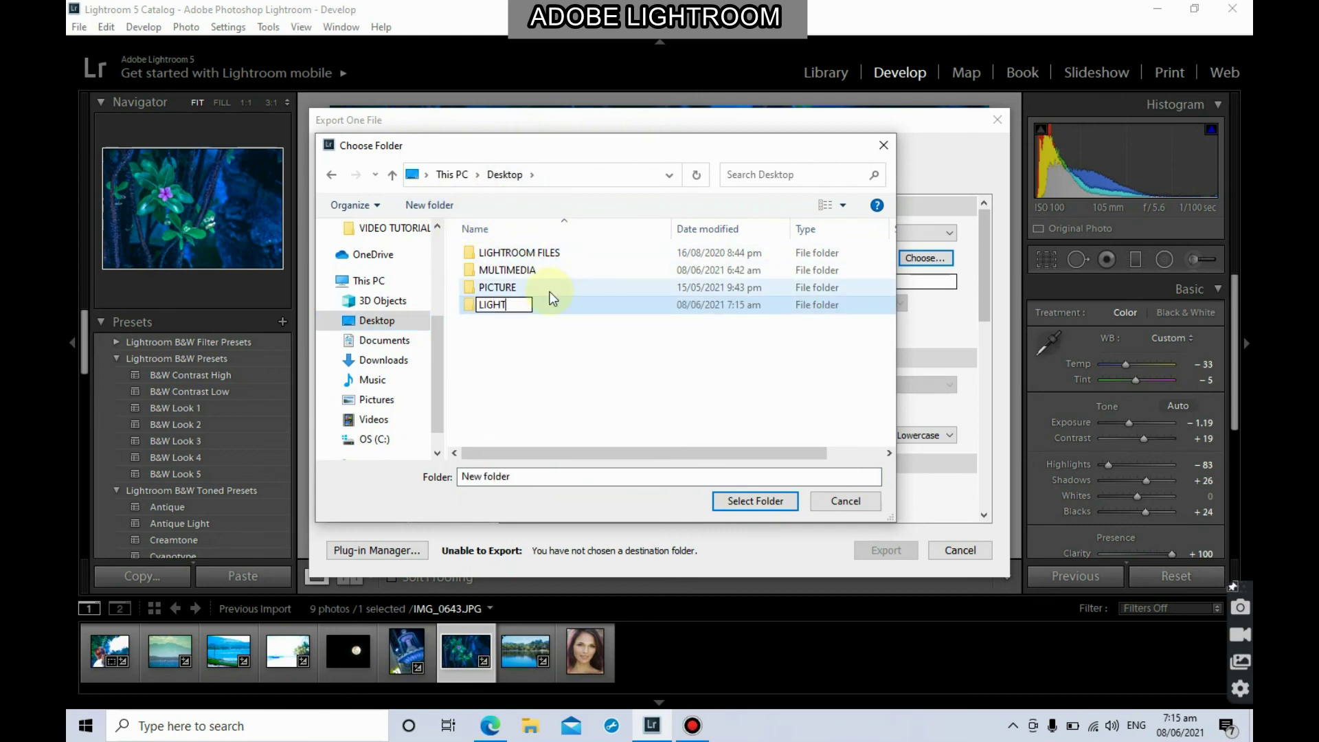
text(ROOM EXPORT)
click(467, 298)
click(481, 305)
click(757, 499)
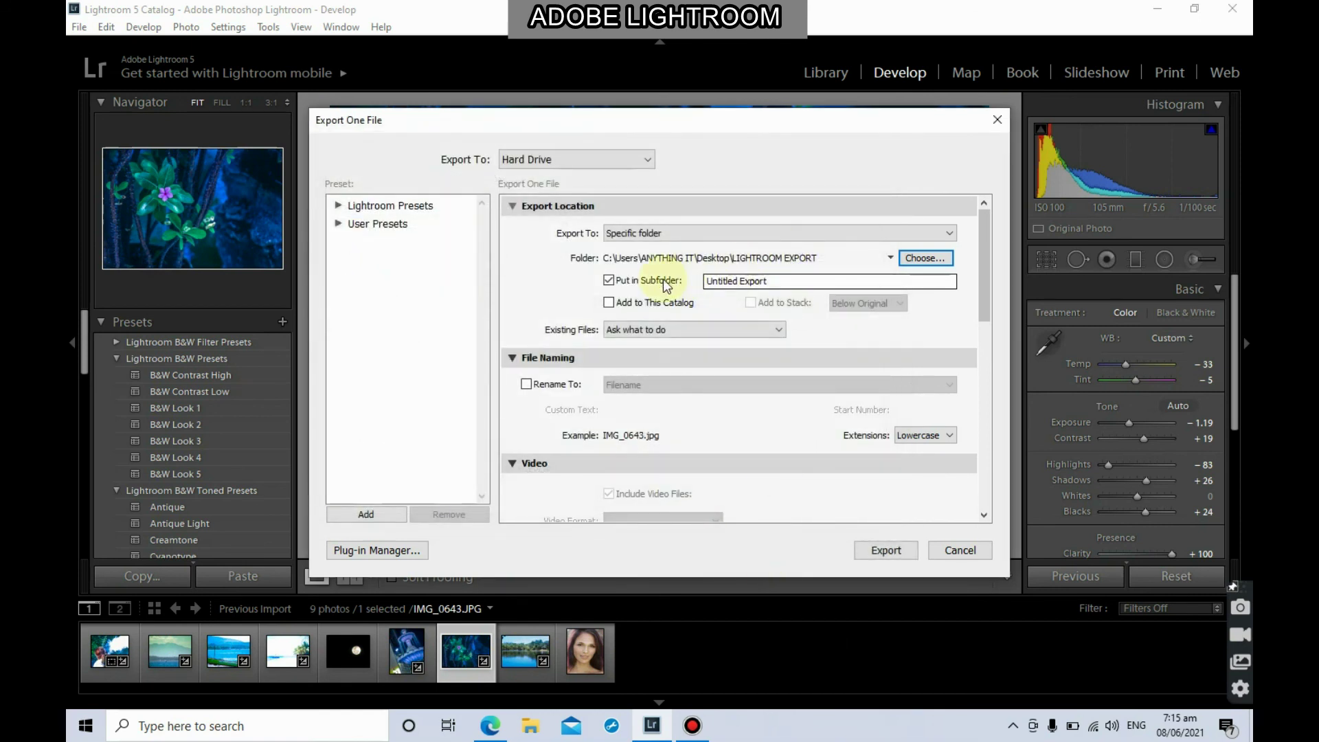
click(609, 280)
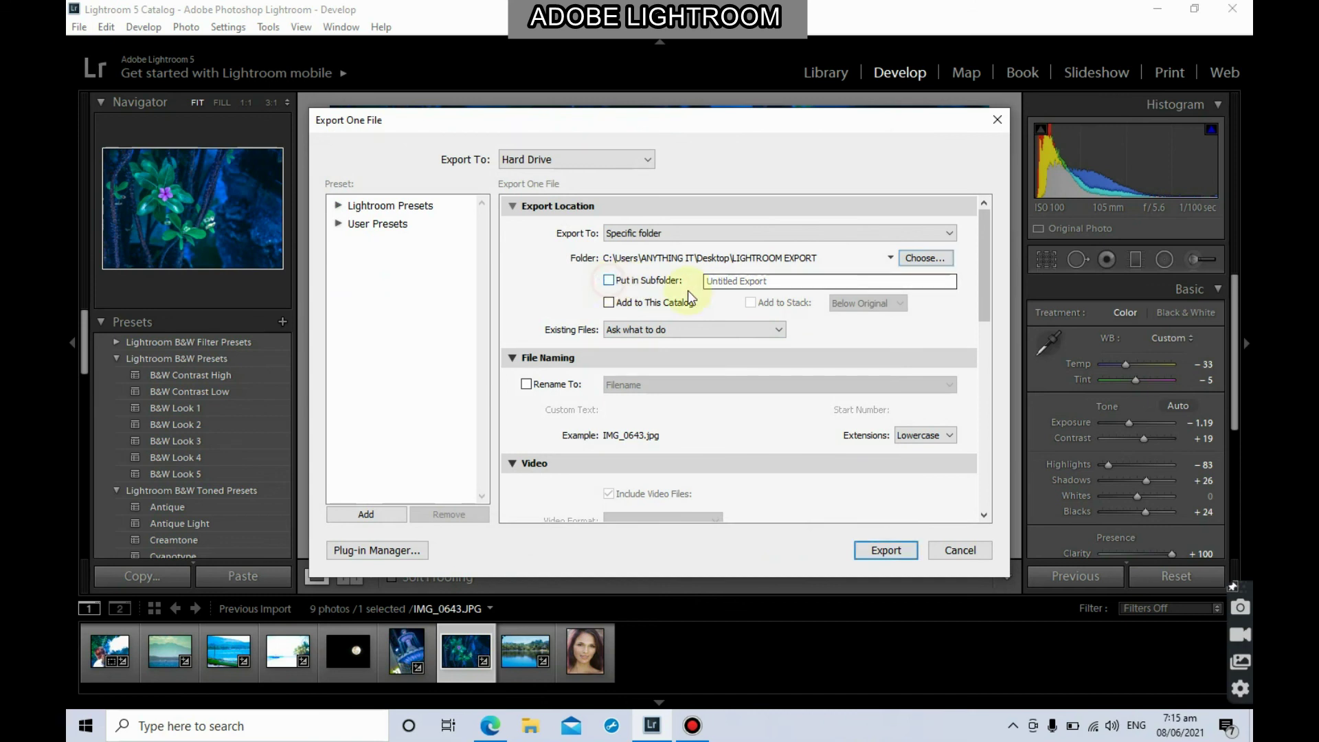
click(874, 552)
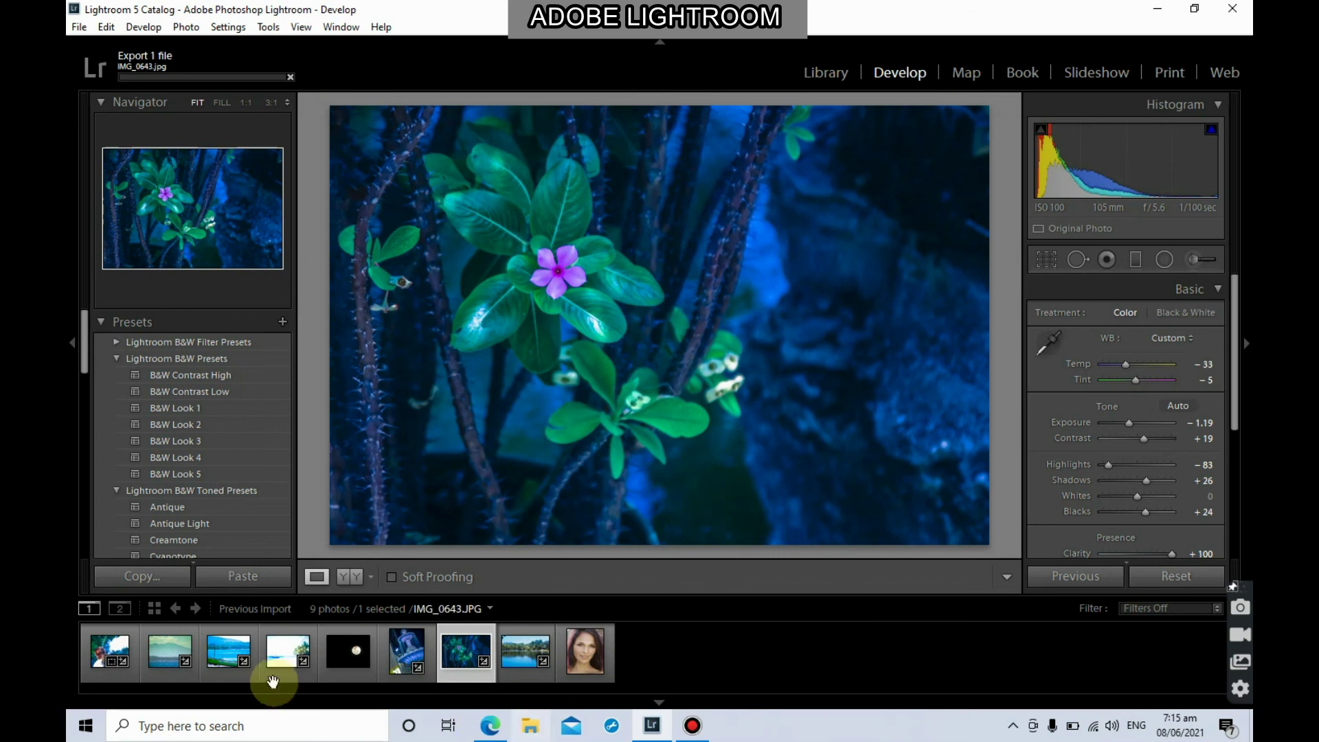
Step: Export the fountain photo DSCF8632.JPG to the same LIGHTROOM EXPORT folder
right_click(404, 655)
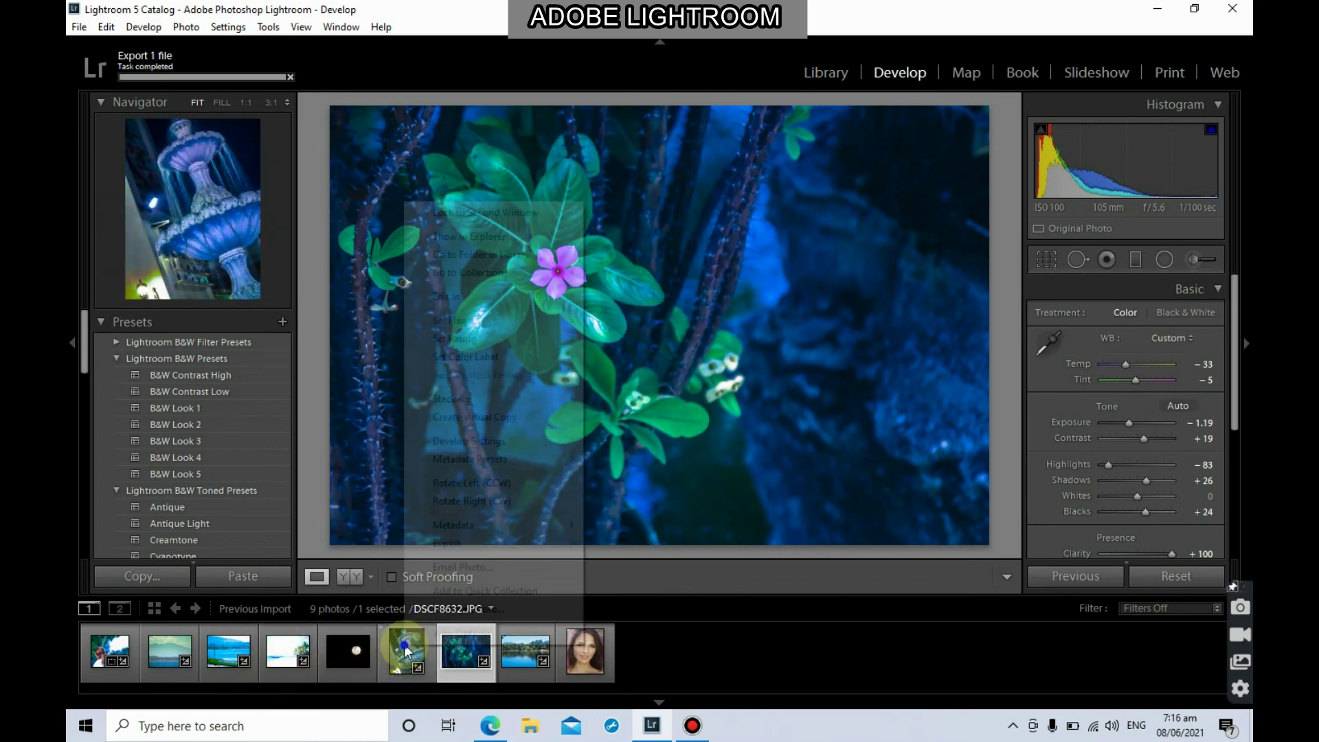
click(404, 655)
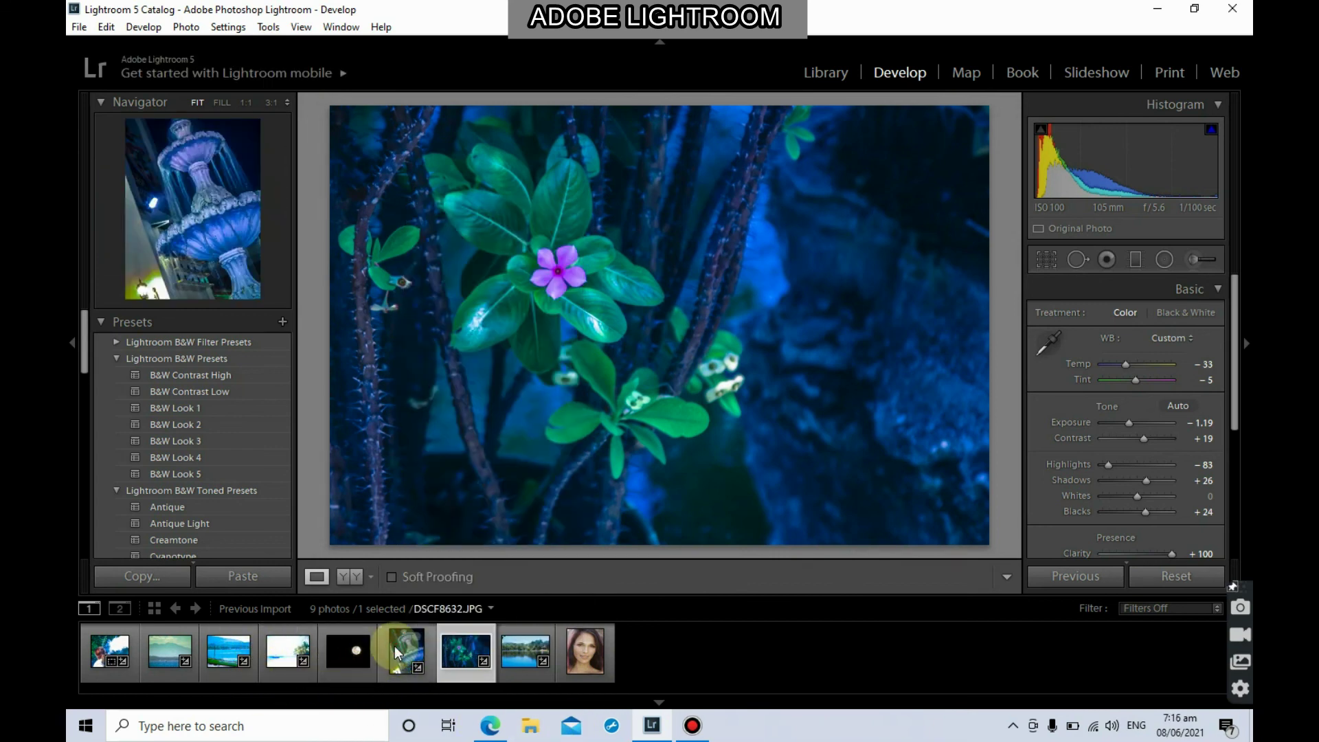
right_click(404, 653)
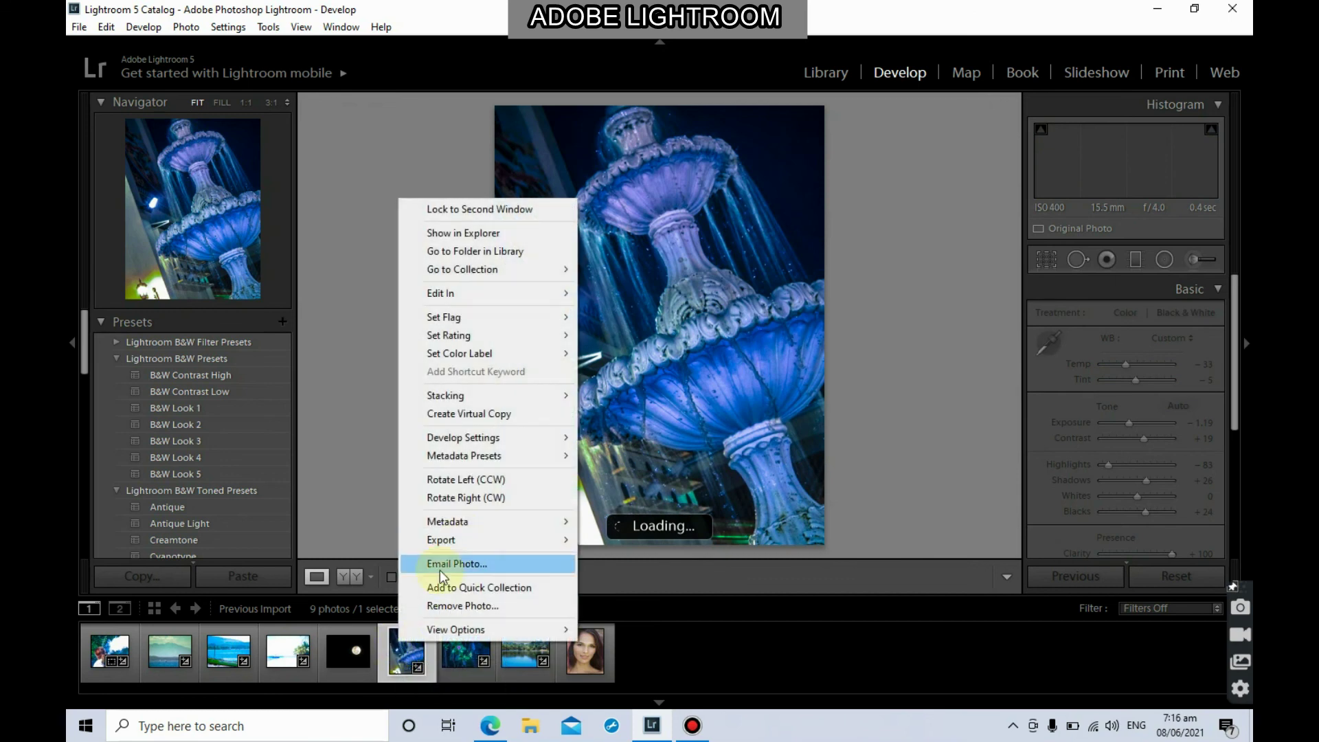
mouse_move(466, 541)
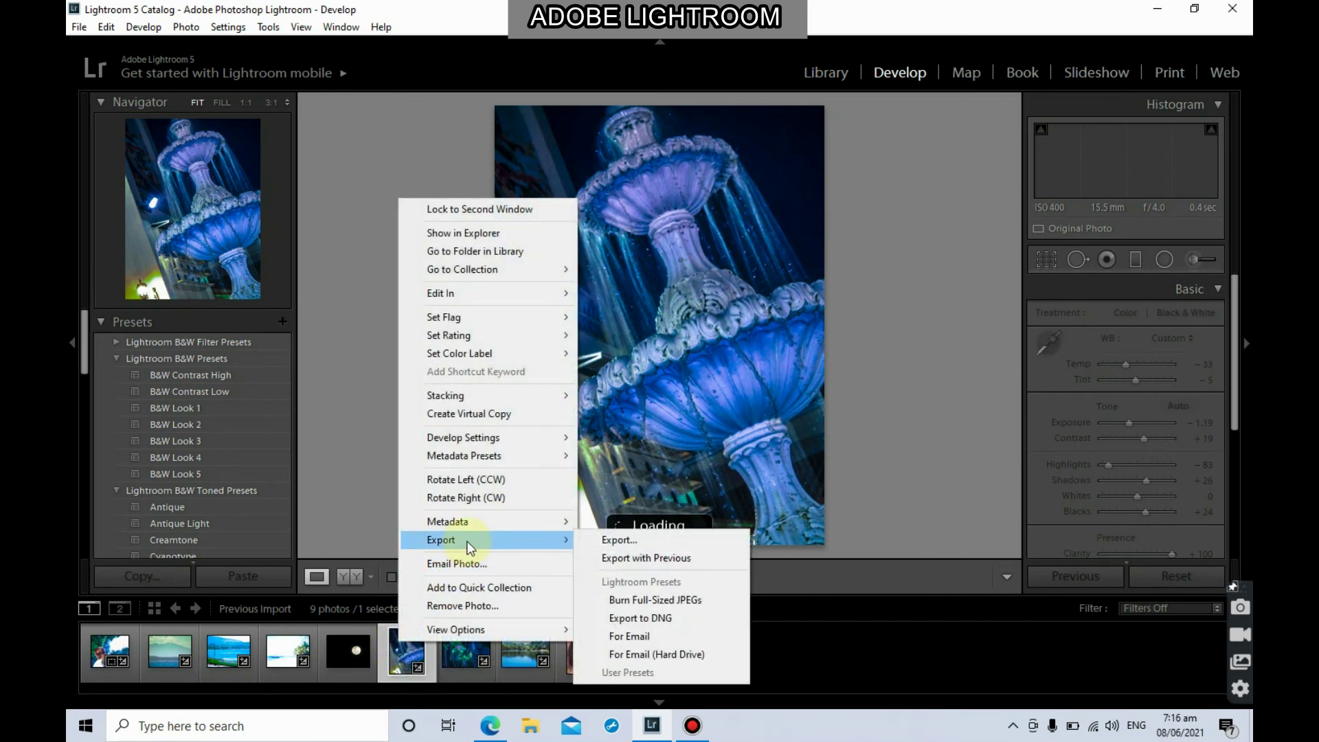
click(641, 541)
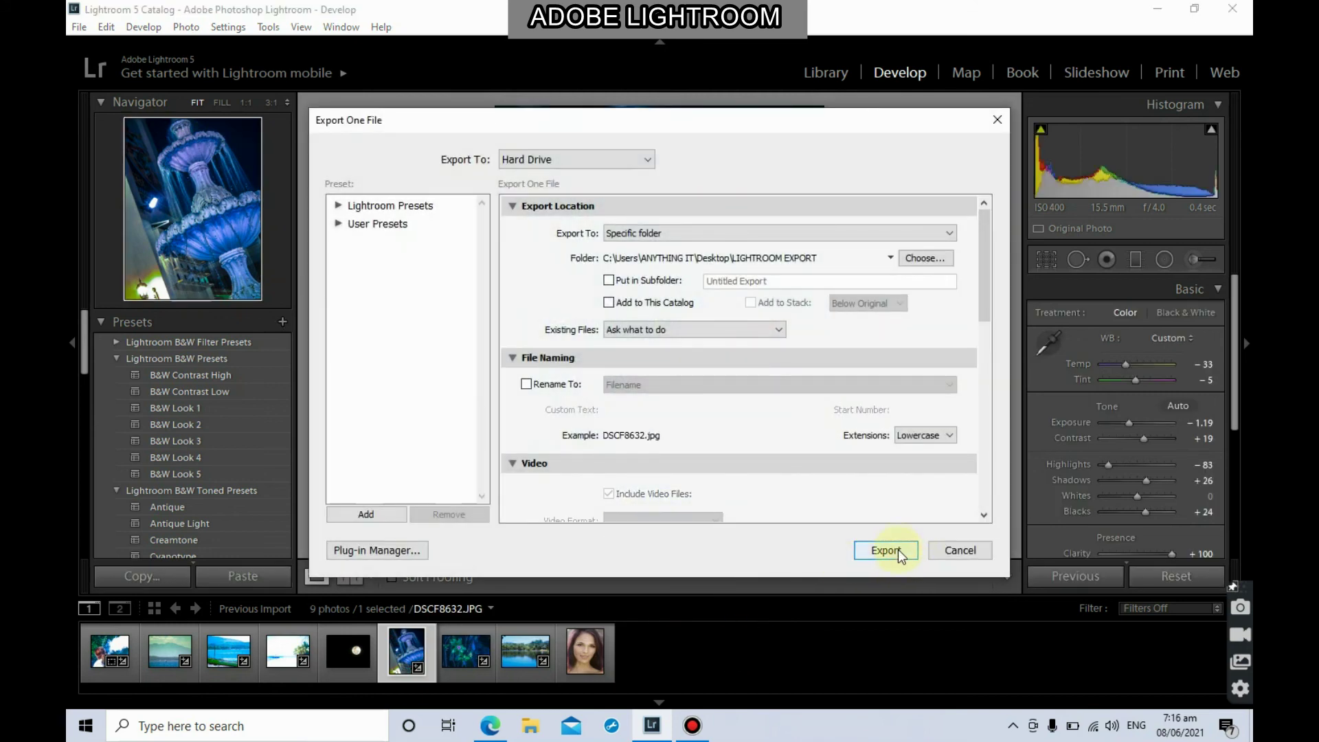
click(897, 550)
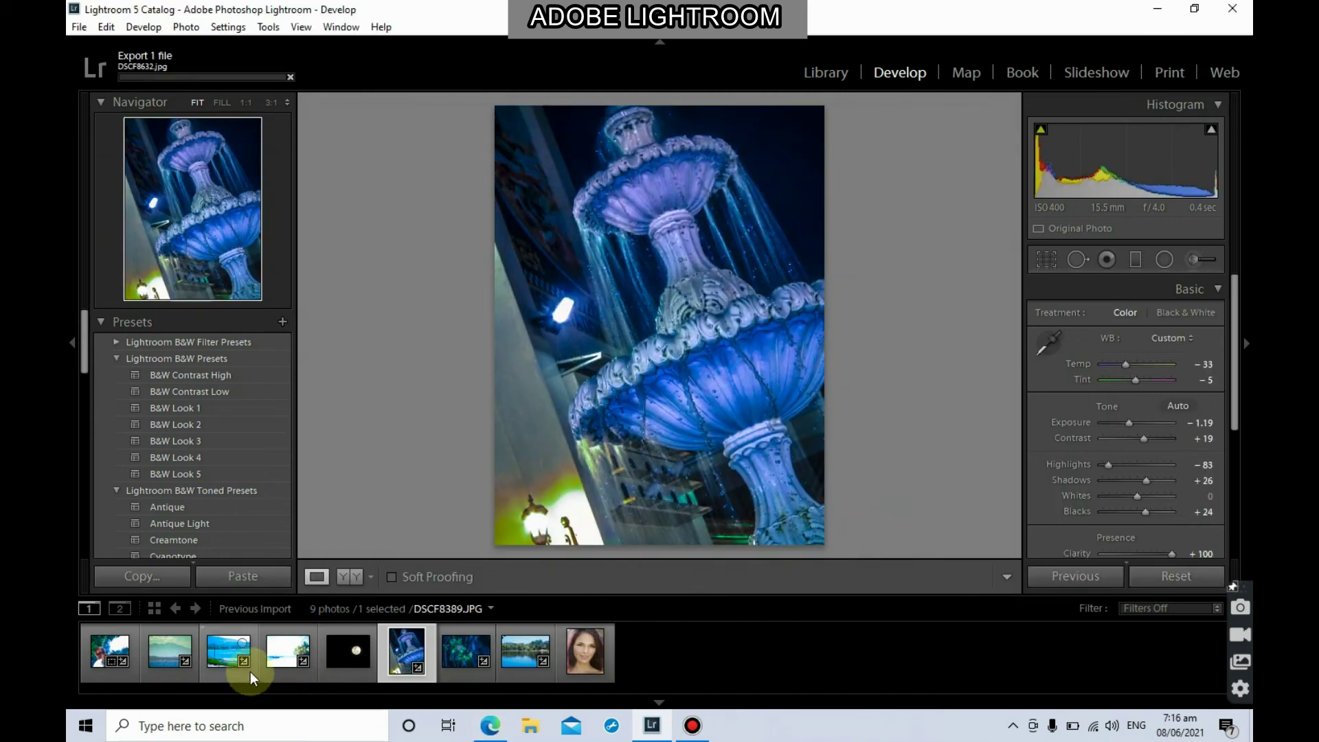
Step: Export the boat photo DSCF8389.JPG using the previous export settings
right_click(215, 658)
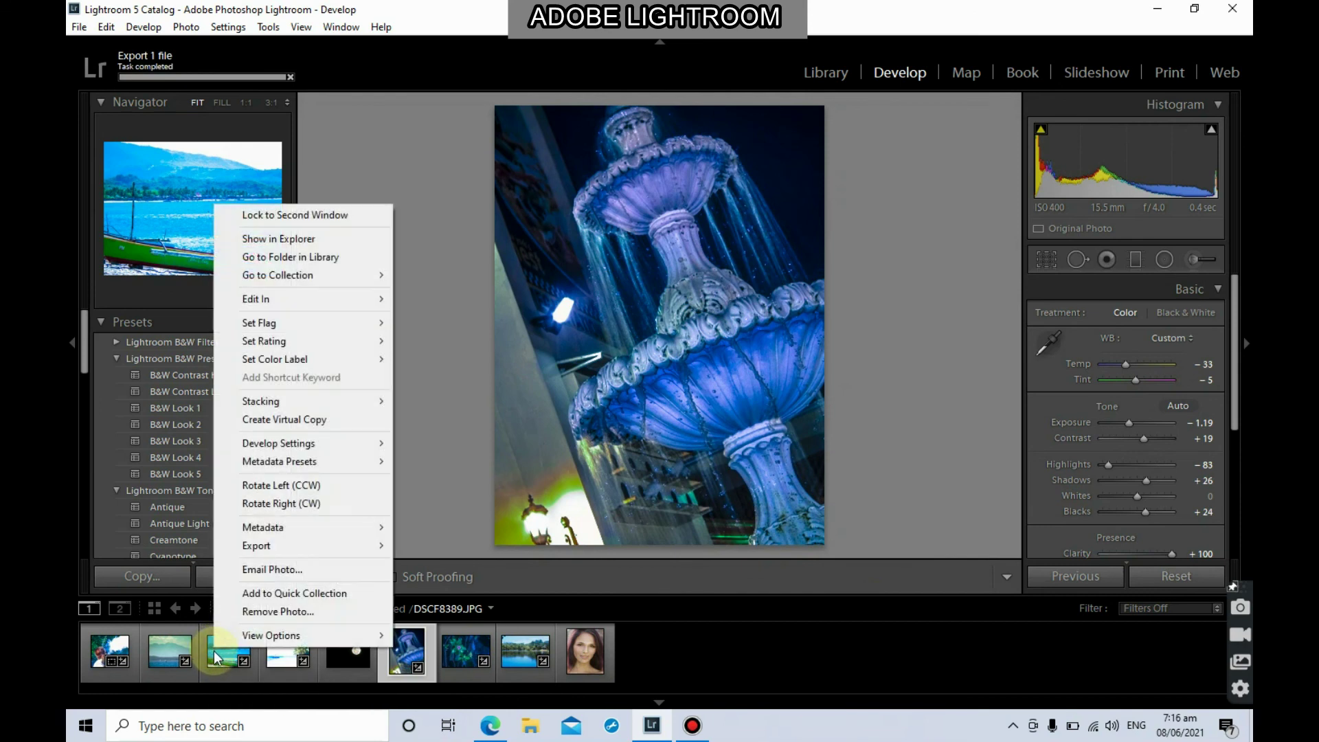
click(215, 658)
right_click(215, 658)
click(215, 665)
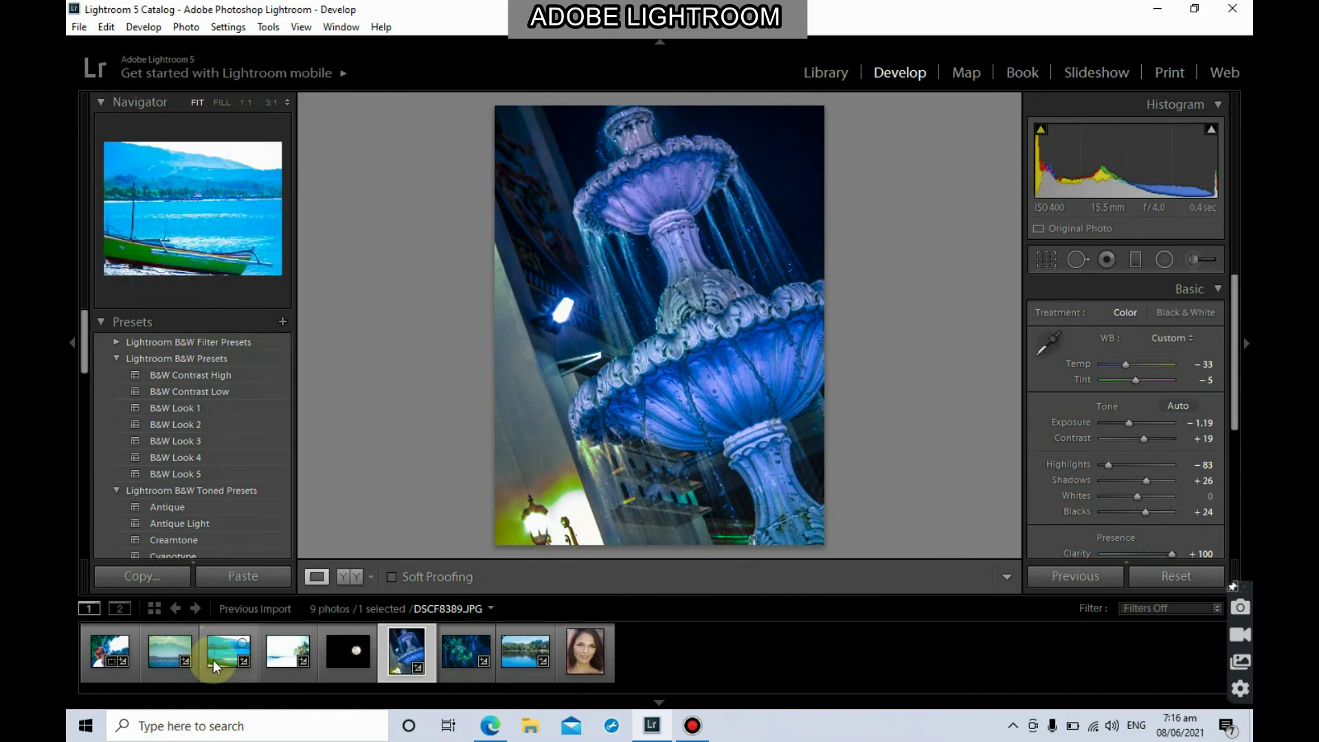
click(215, 665)
right_click(220, 651)
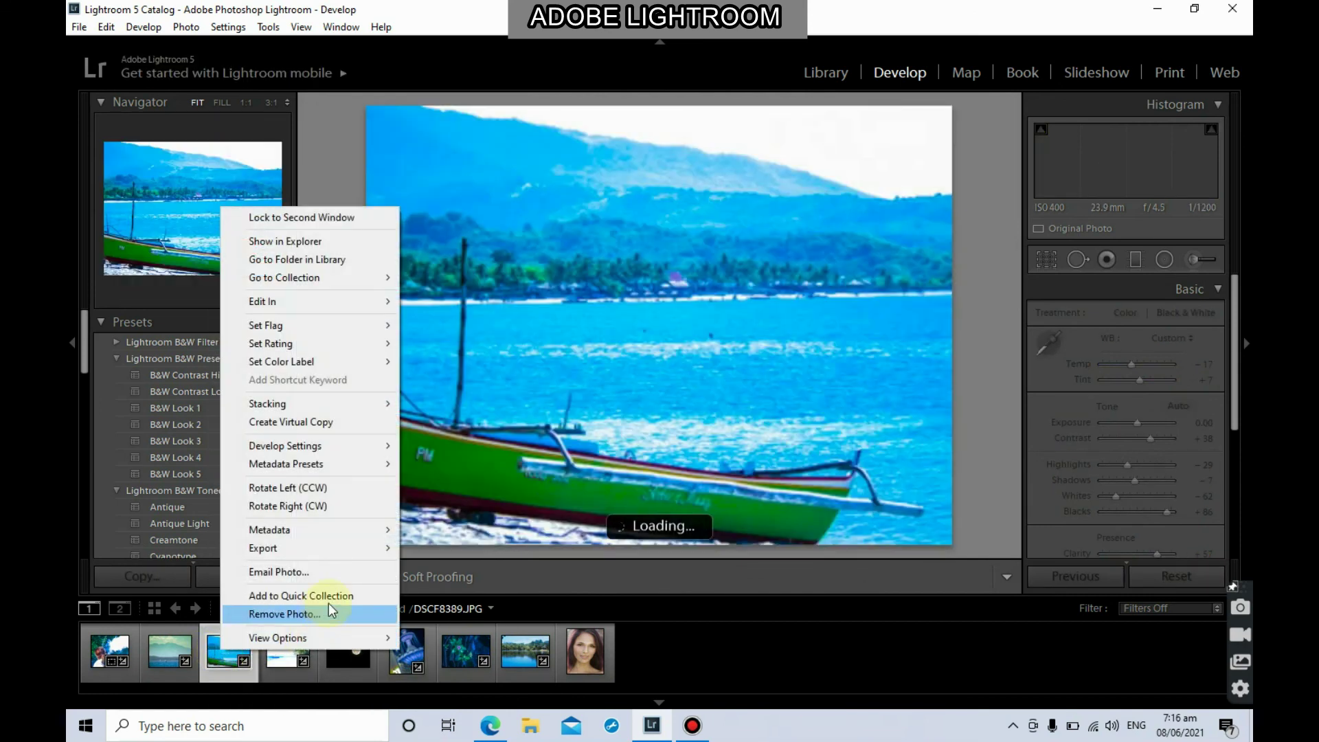
mouse_move(339, 550)
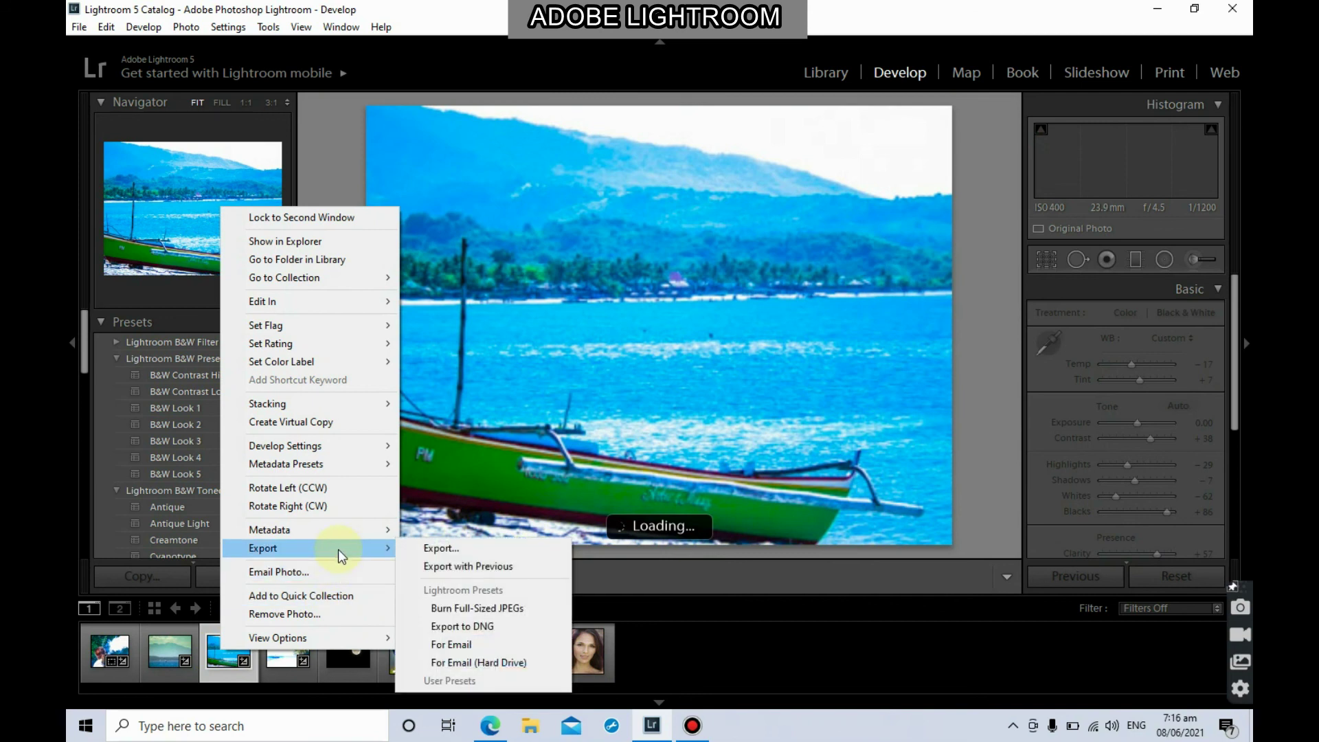
click(505, 567)
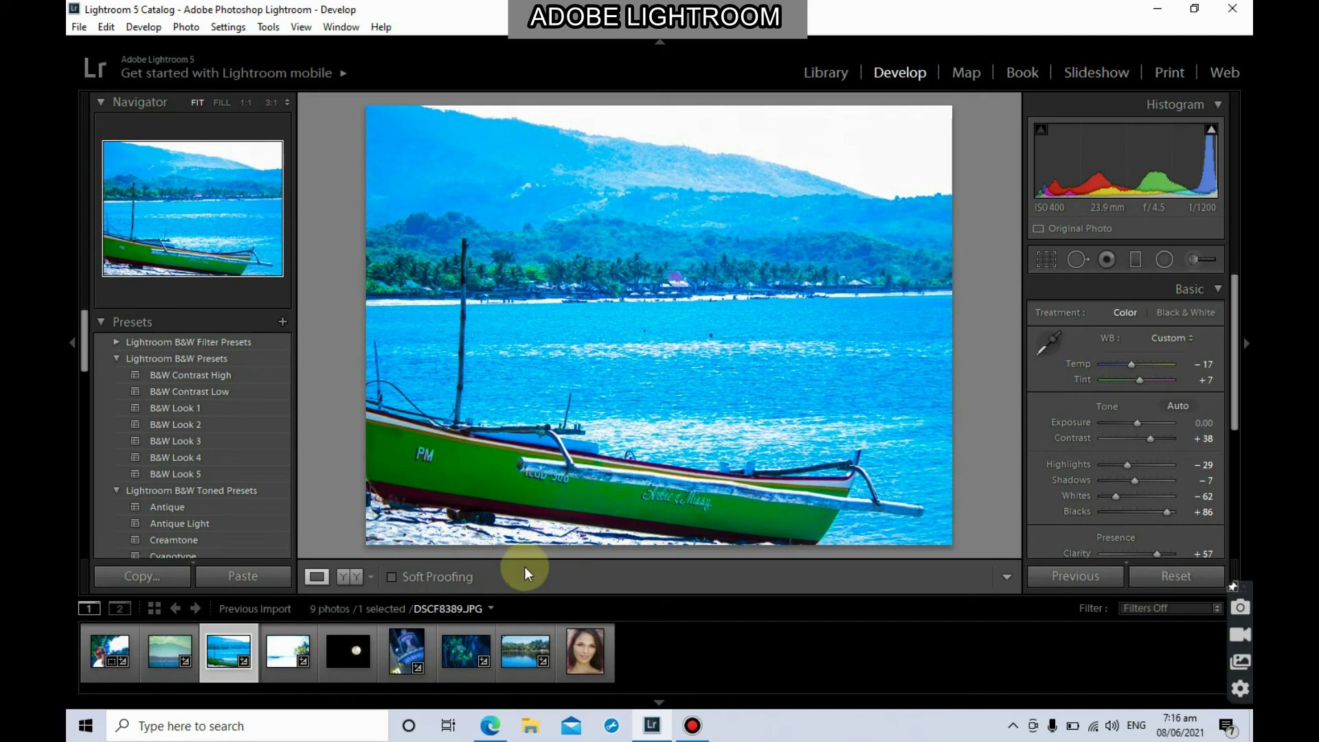
Step: Show the Desktop and open the LIGHTROOM EXPORT folder
click(1228, 727)
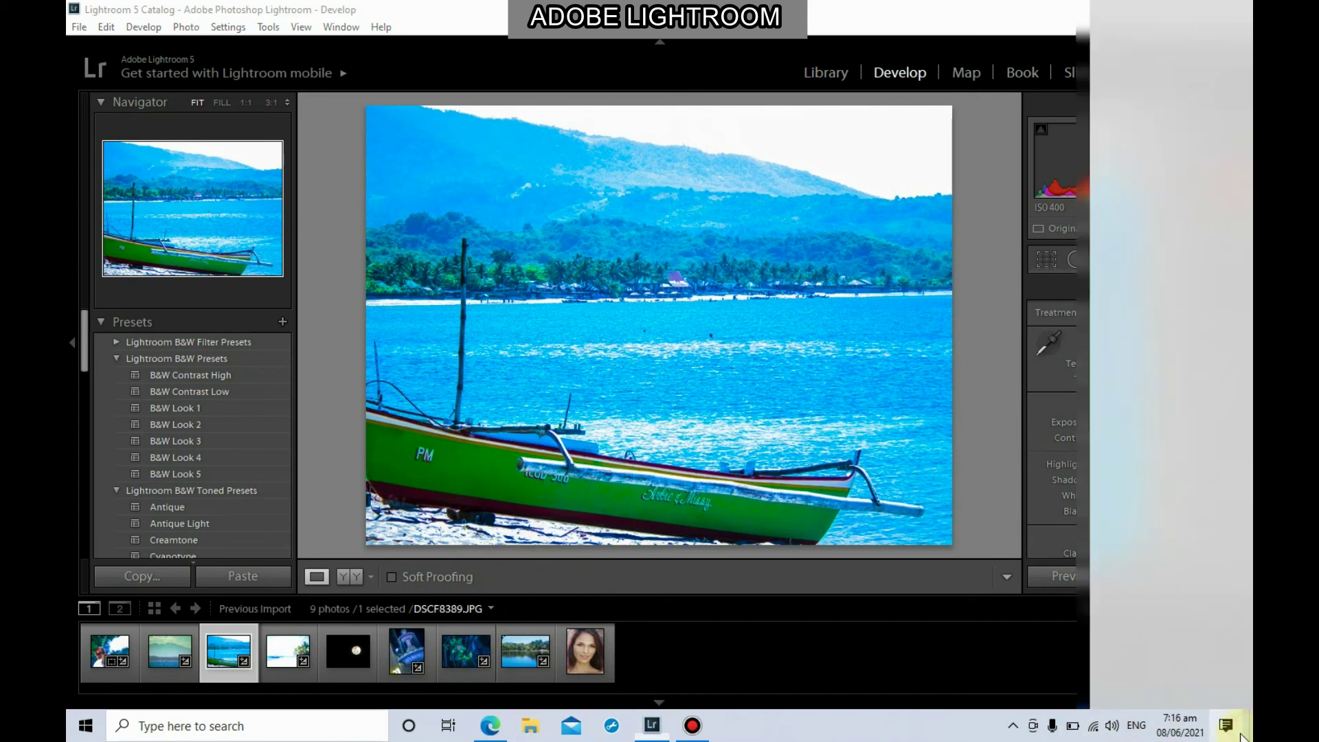
click(881, 533)
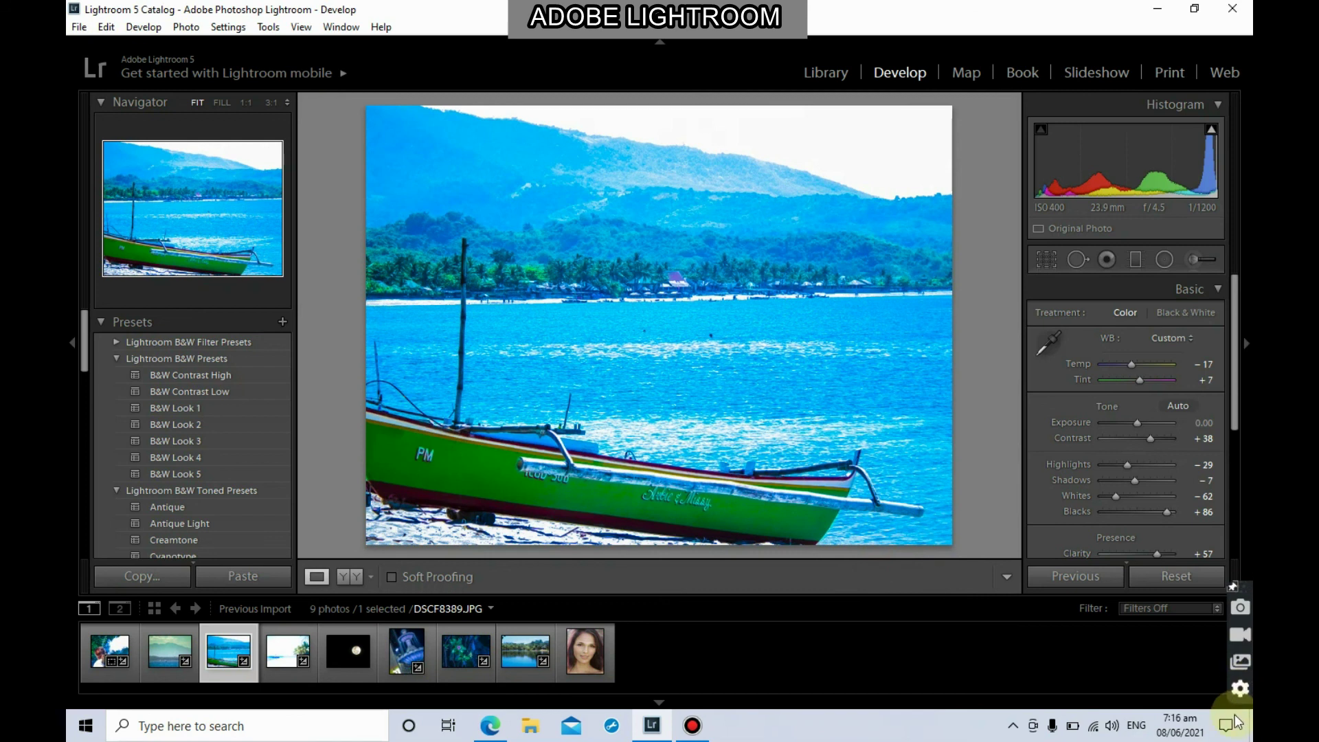
key(super+d)
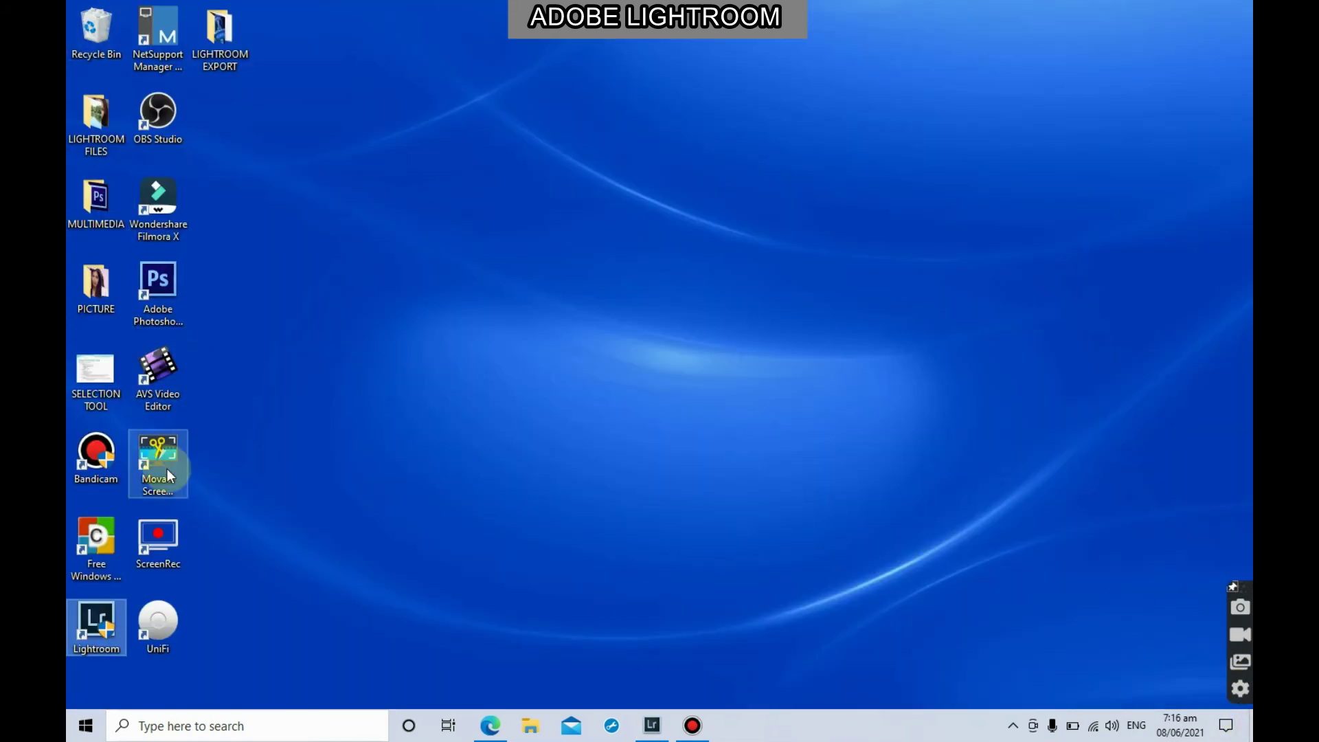
double_click(201, 38)
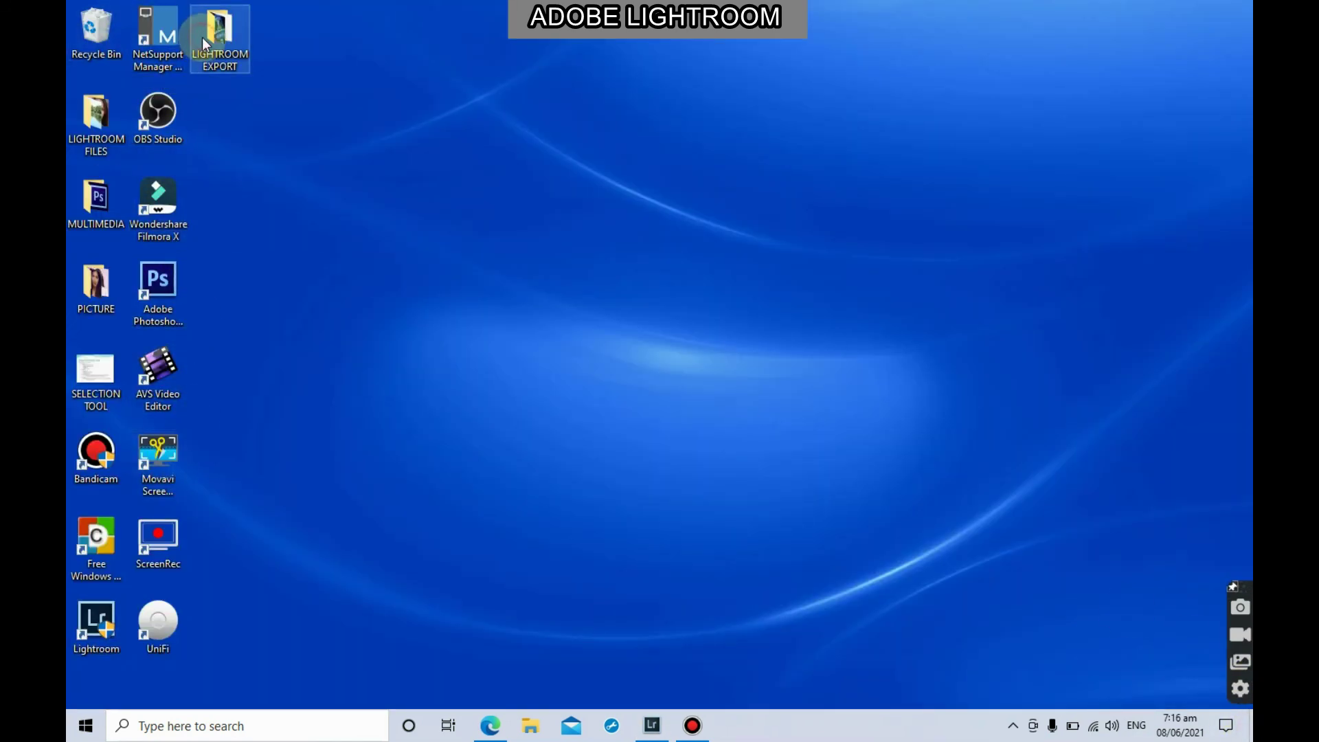
Step: View the exported photos DSCF8389, DSCF8632 and IMG_0643 in the picture viewer, and close the viewer and the folder
double_click(284, 155)
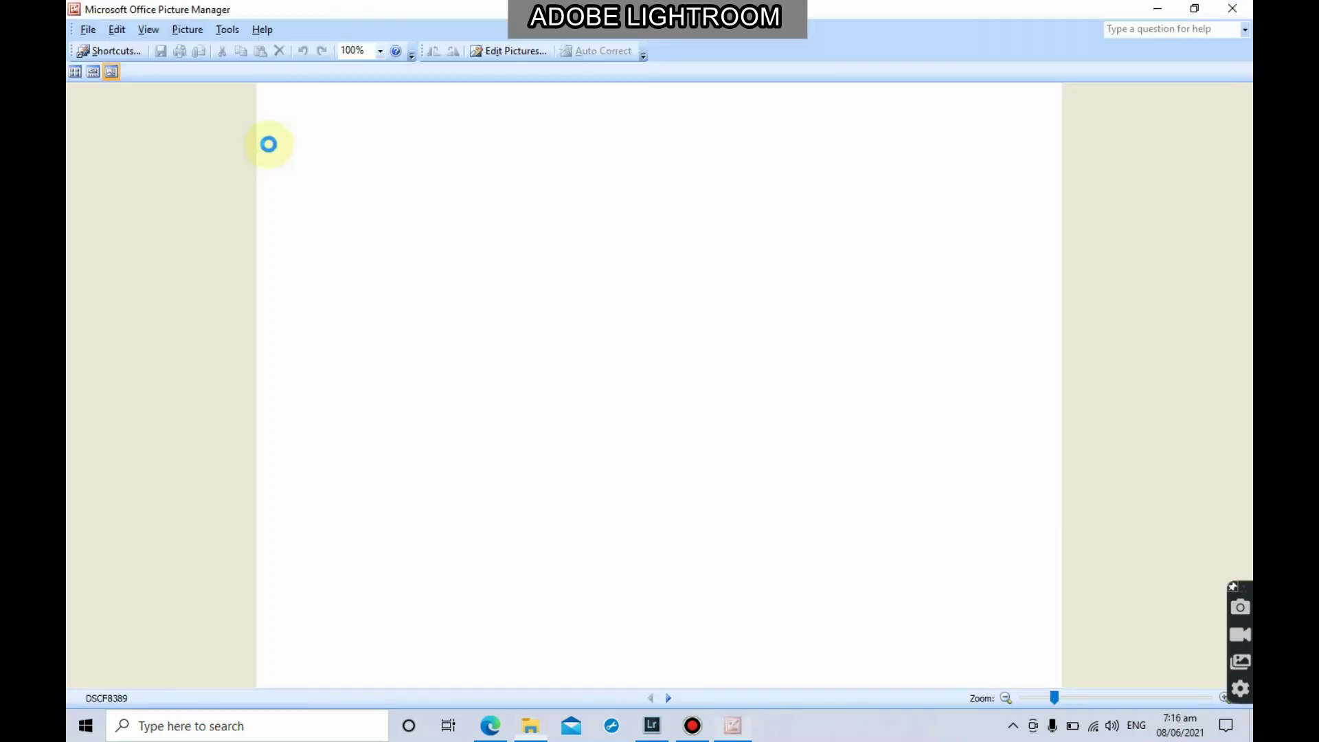
click(75, 71)
double_click(268, 180)
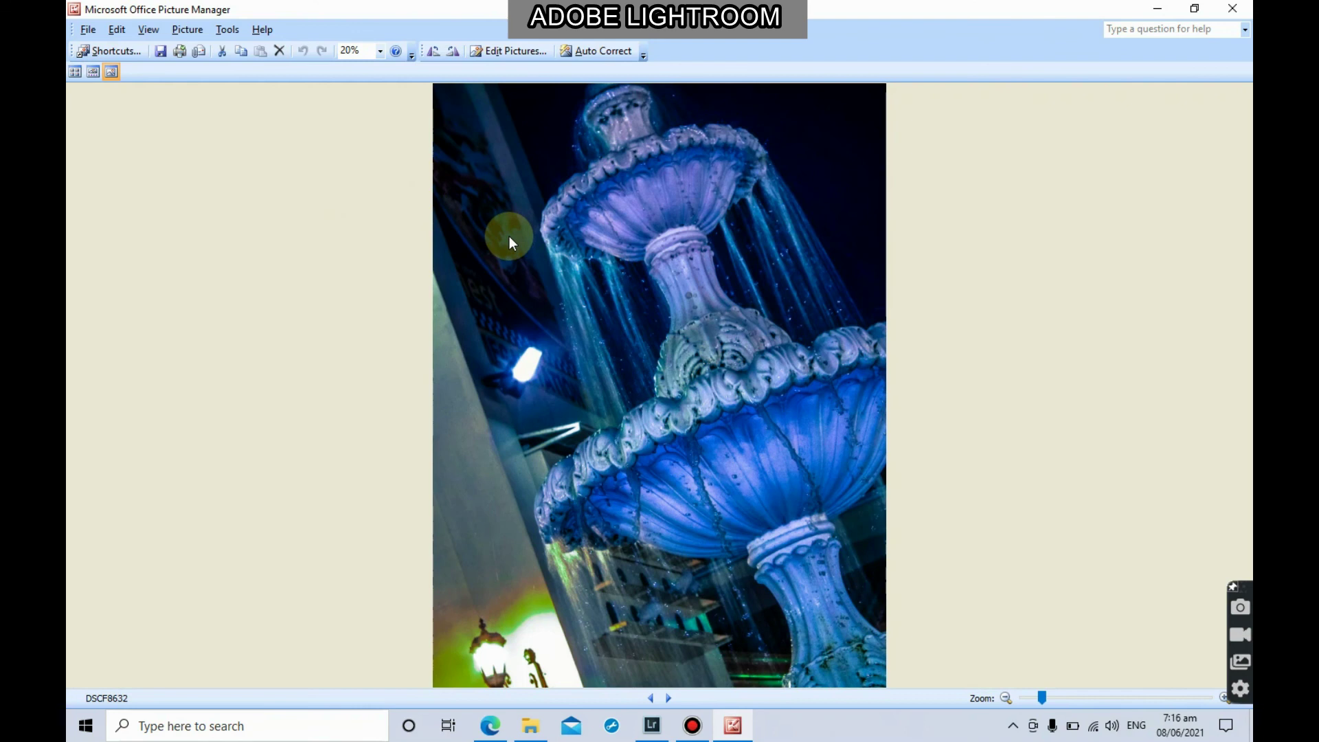
click(666, 699)
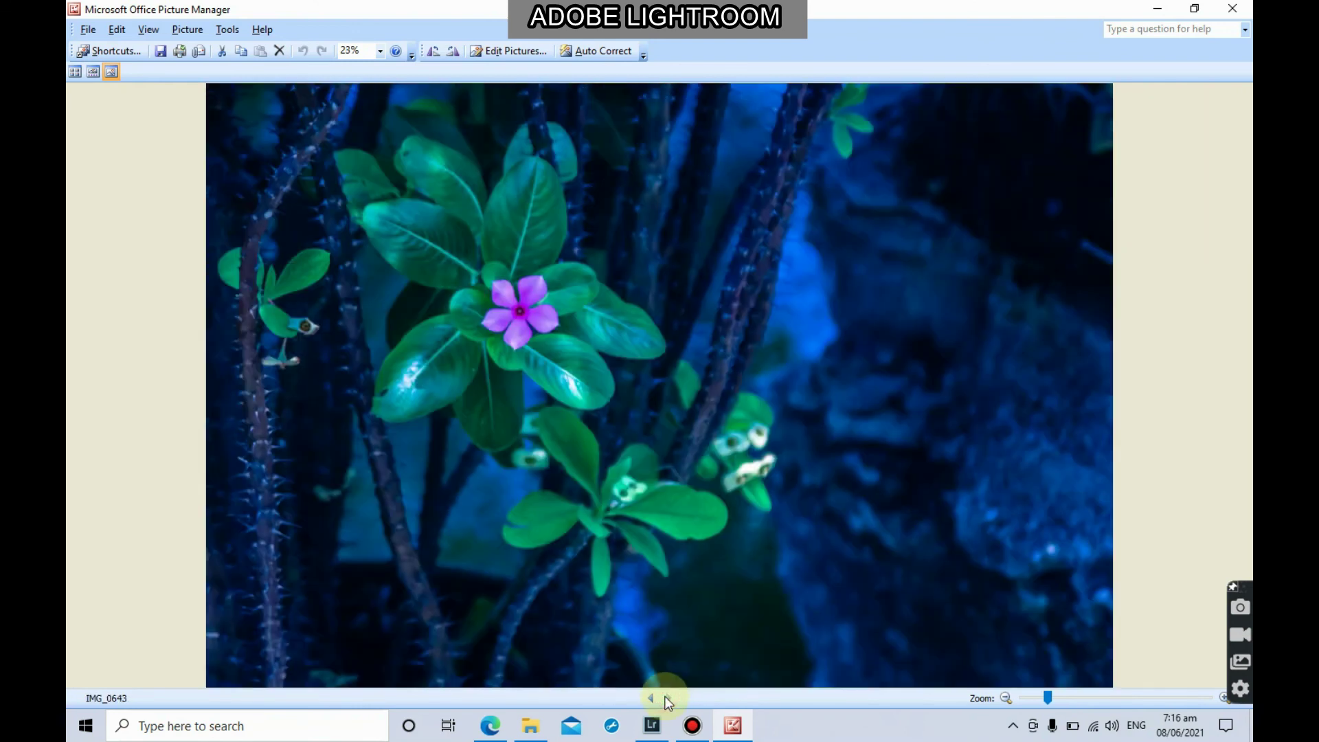
click(1233, 8)
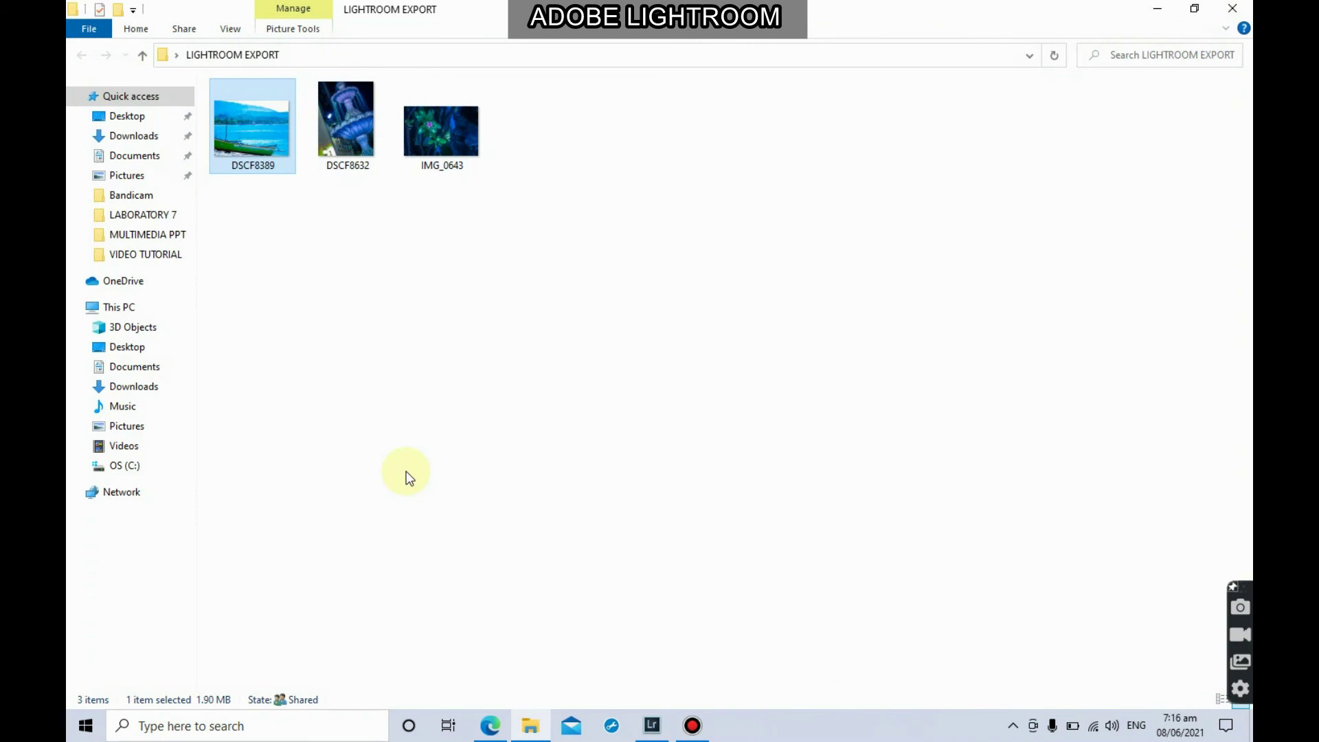
click(1232, 9)
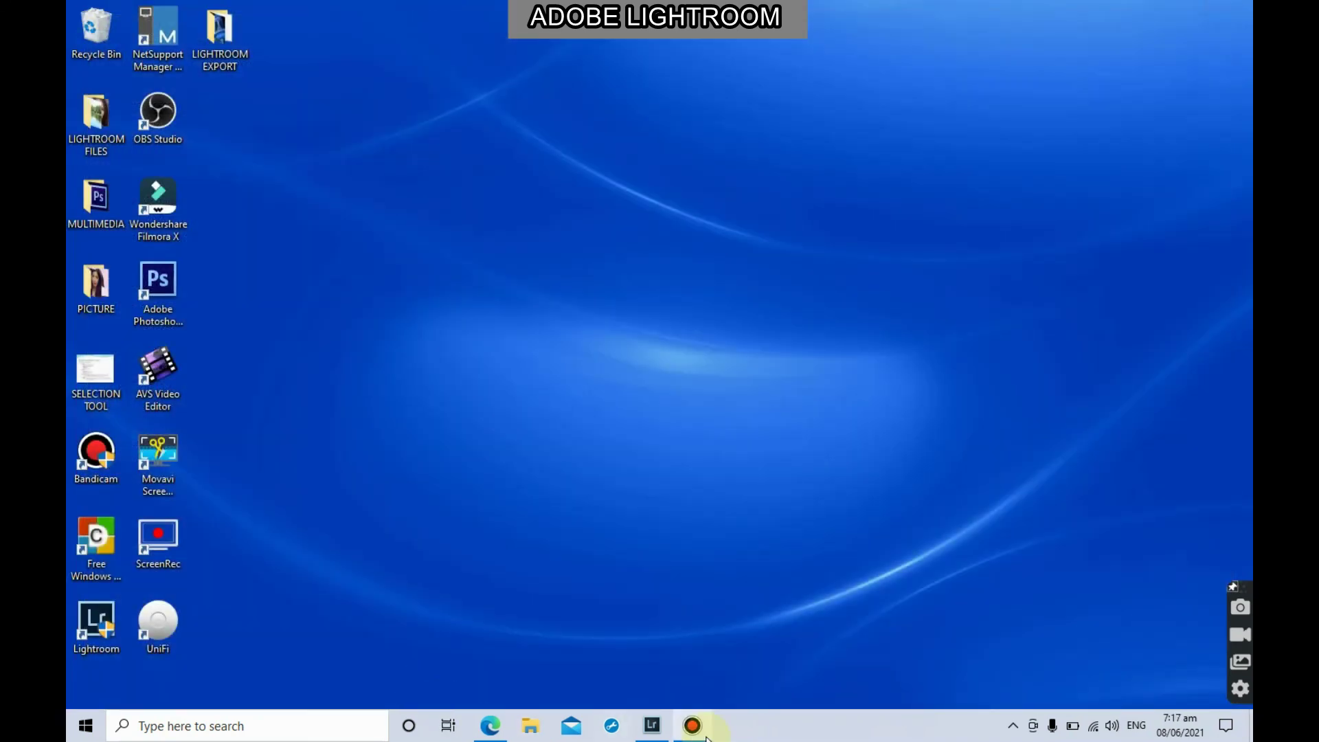
Step: Switch back to Lightroom and select the lake photo IMG_5543.JPG for developing
click(652, 725)
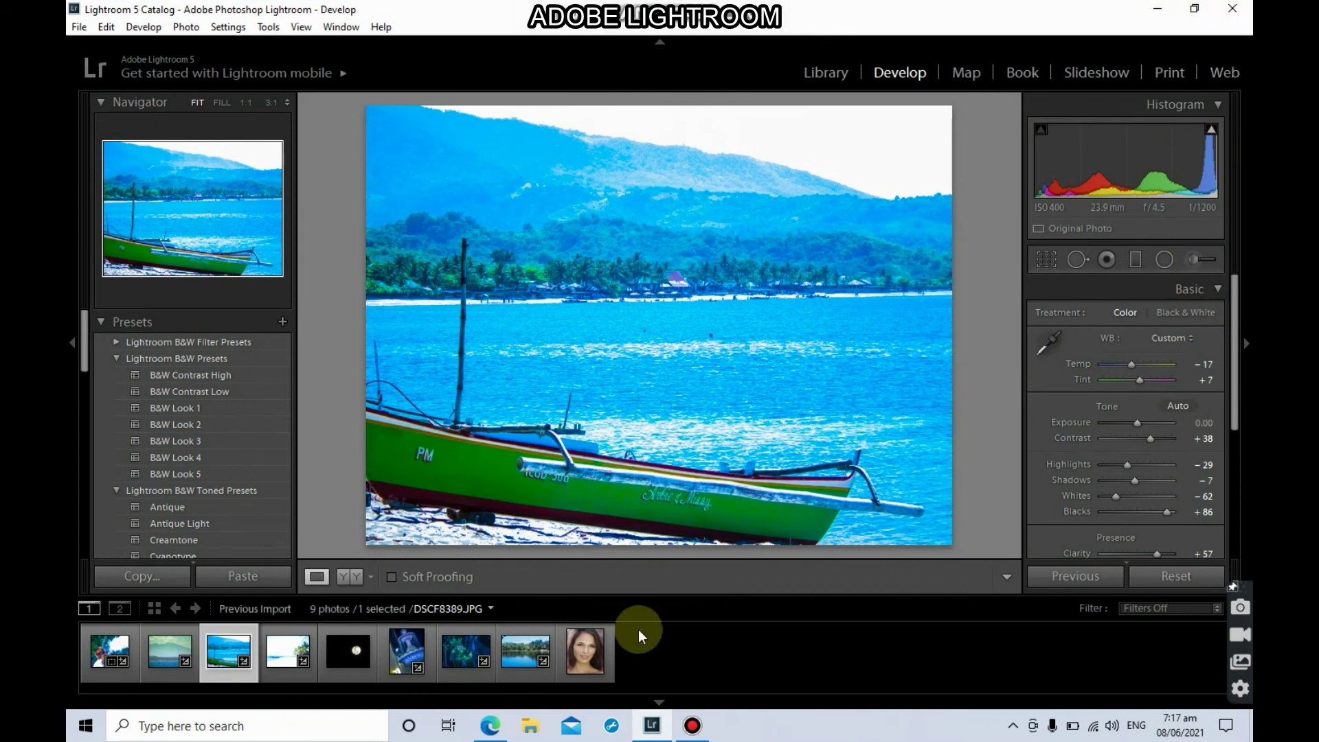
click(516, 661)
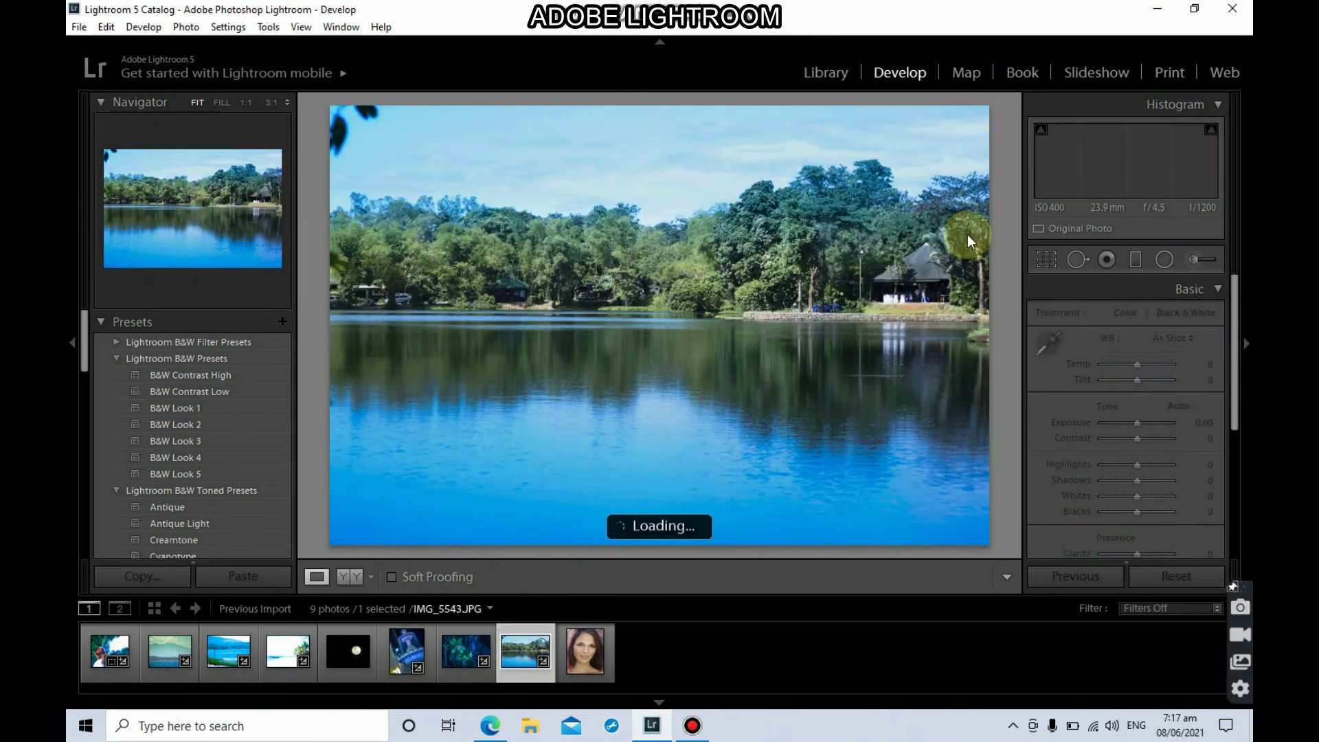